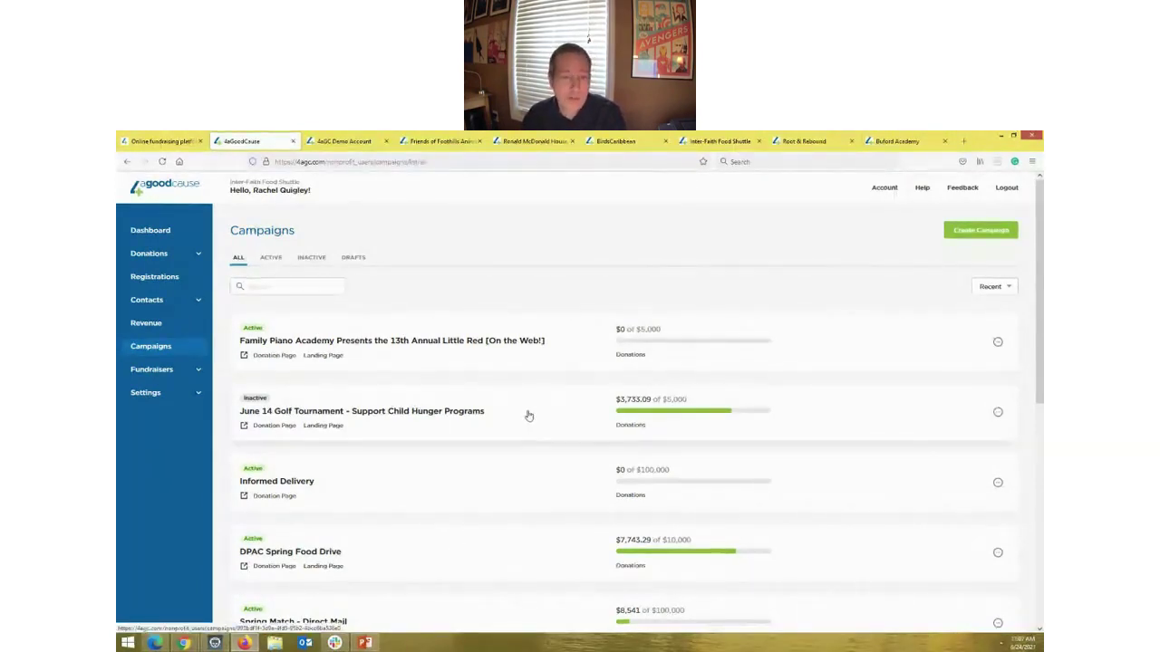
Step: Look through the campaigns list and the campaign types offered for a new campaign, leaving without creating one
{"action": "scroll", "coordinate": [529, 415], "scroll_direction": "down", "scroll_amount": 5}
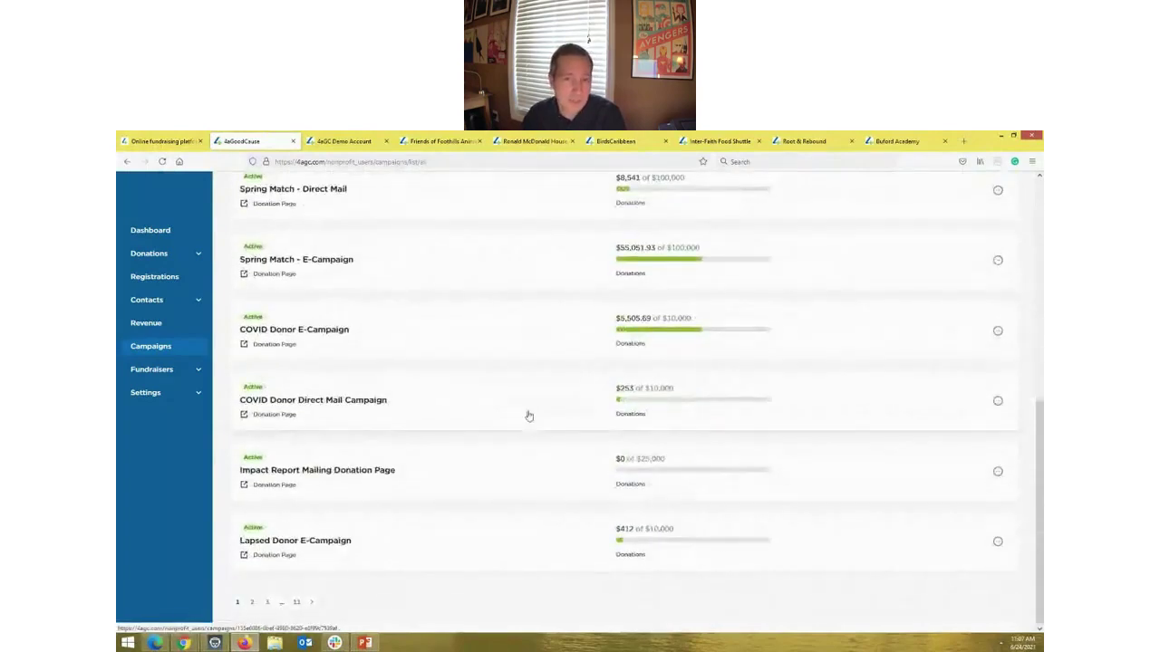
{"action": "scroll", "coordinate": [528, 415], "scroll_direction": "up", "scroll_amount": 5}
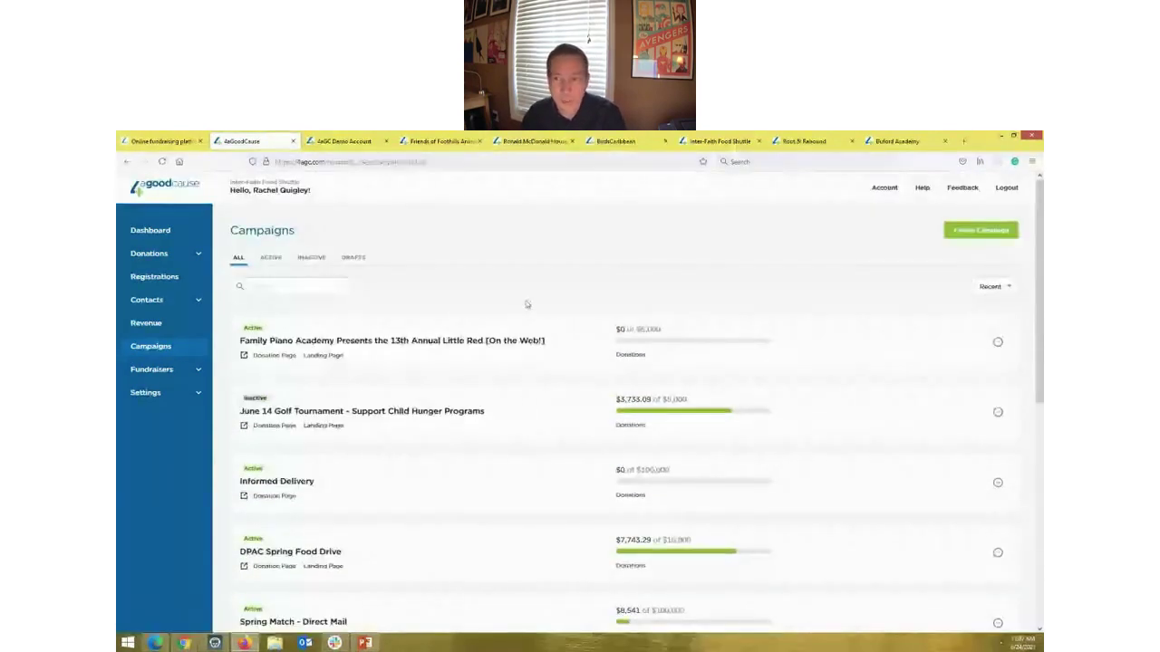
{"action": "left_click", "coordinate": [980, 230]}
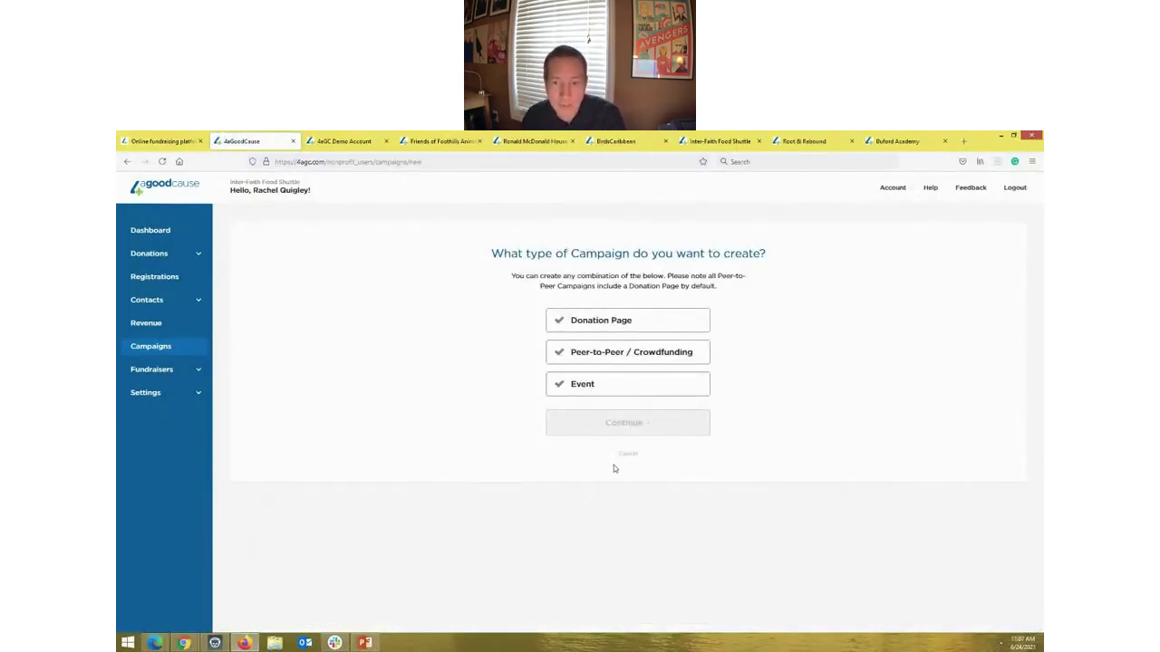
{"action": "left_click", "coordinate": [627, 455]}
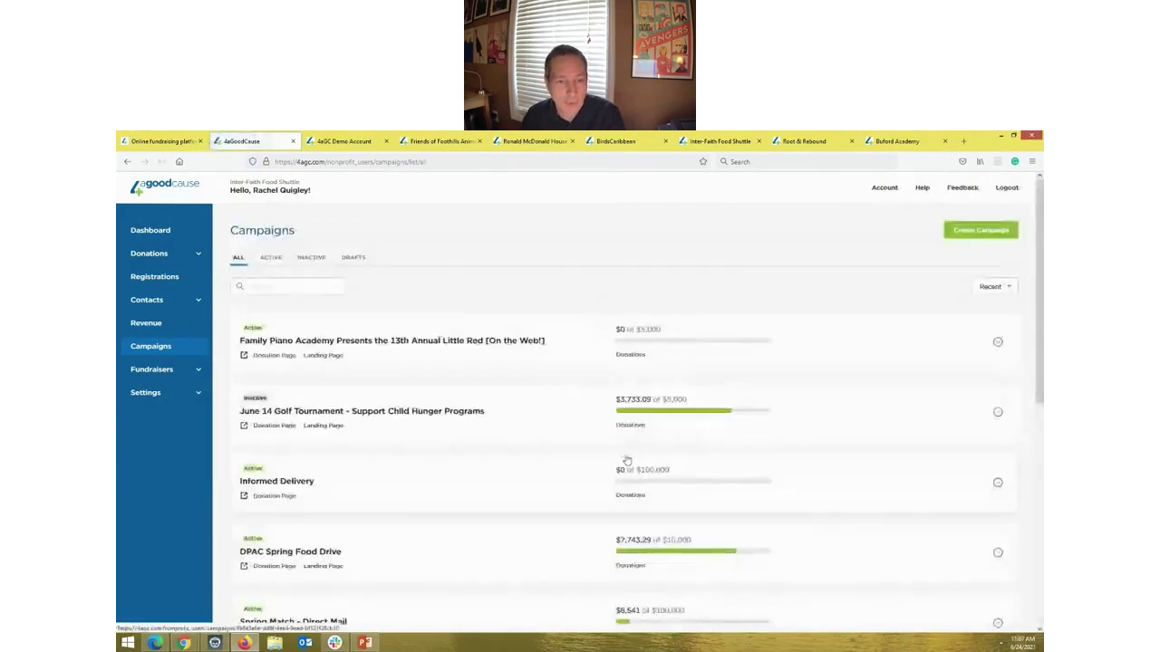
Step: Open the Spring Match - E-Campaign for editing and review its goal, payment, contact, color and logo settings
{"action": "scroll", "coordinate": [556, 464], "scroll_direction": "down", "scroll_amount": 3}
{"action": "scroll", "coordinate": [508, 460], "scroll_direction": "down", "scroll_amount": 1}
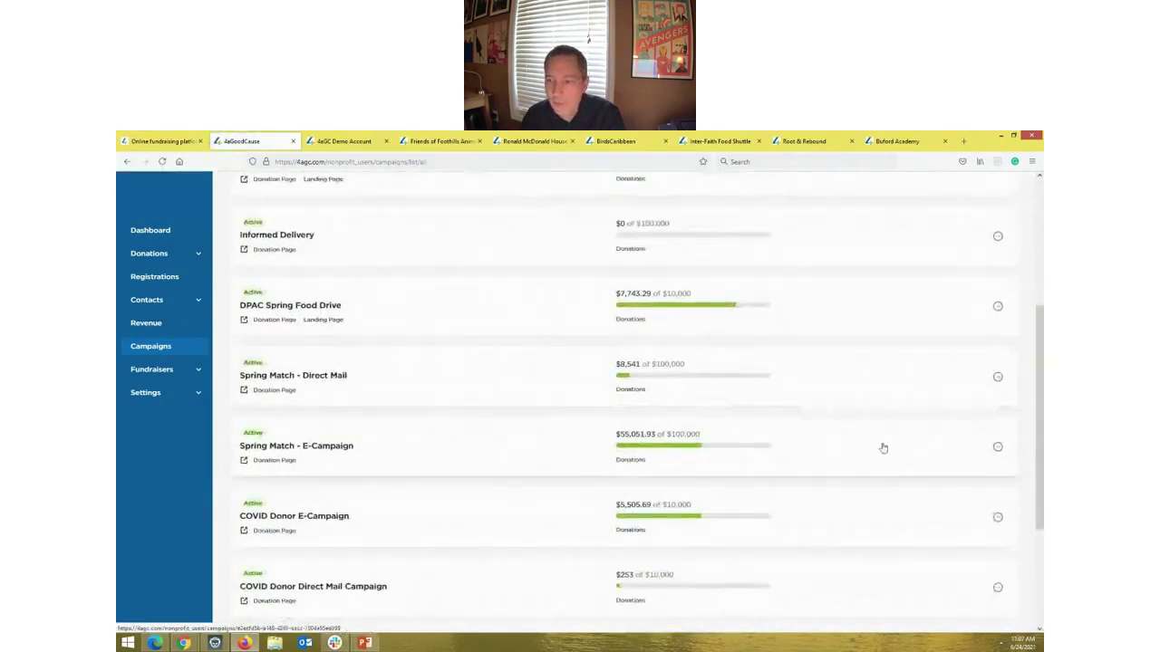
{"action": "left_click", "coordinate": [998, 449]}
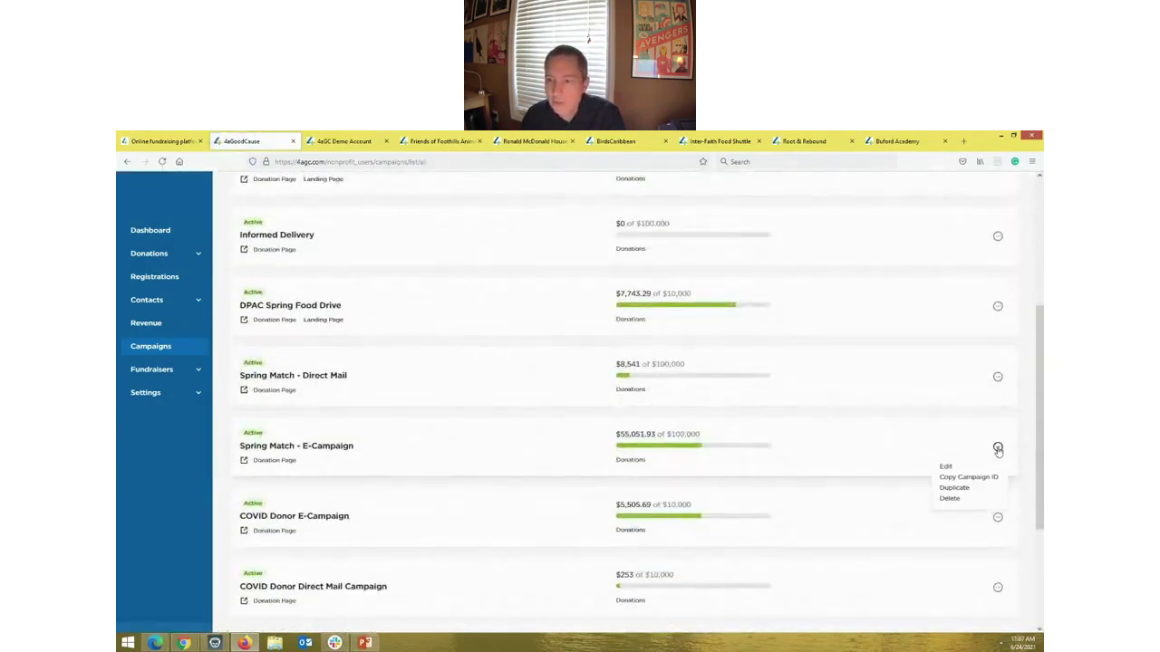
{"action": "left_click", "coordinate": [945, 465]}
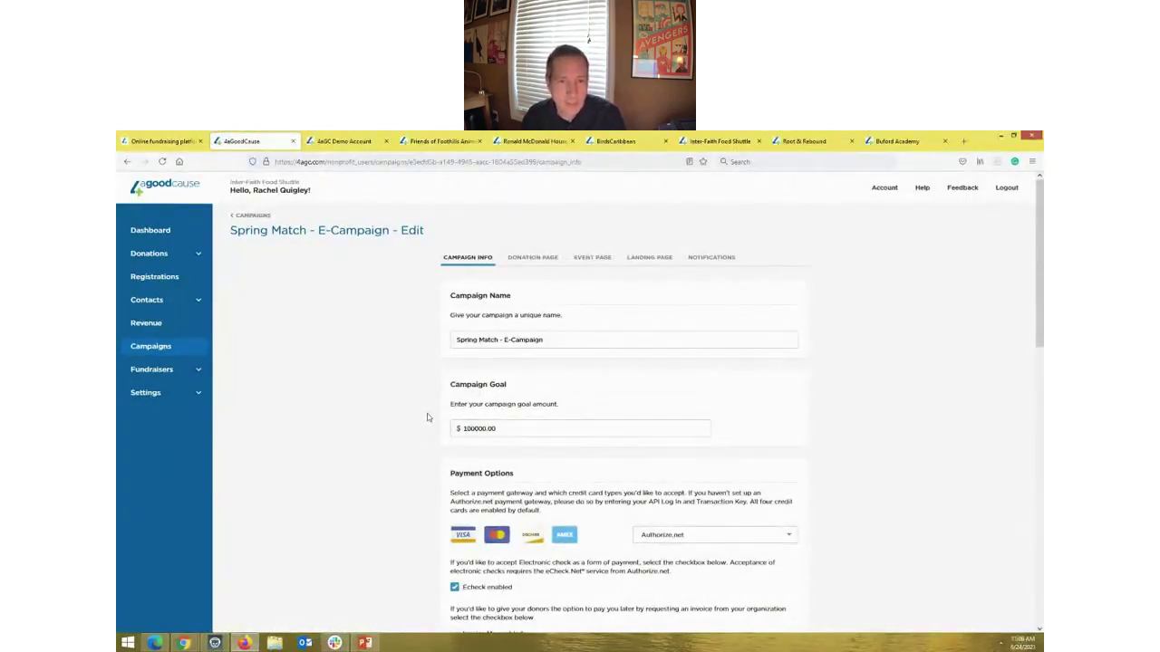
{"action": "scroll", "coordinate": [428, 417], "scroll_direction": "down", "scroll_amount": 5}
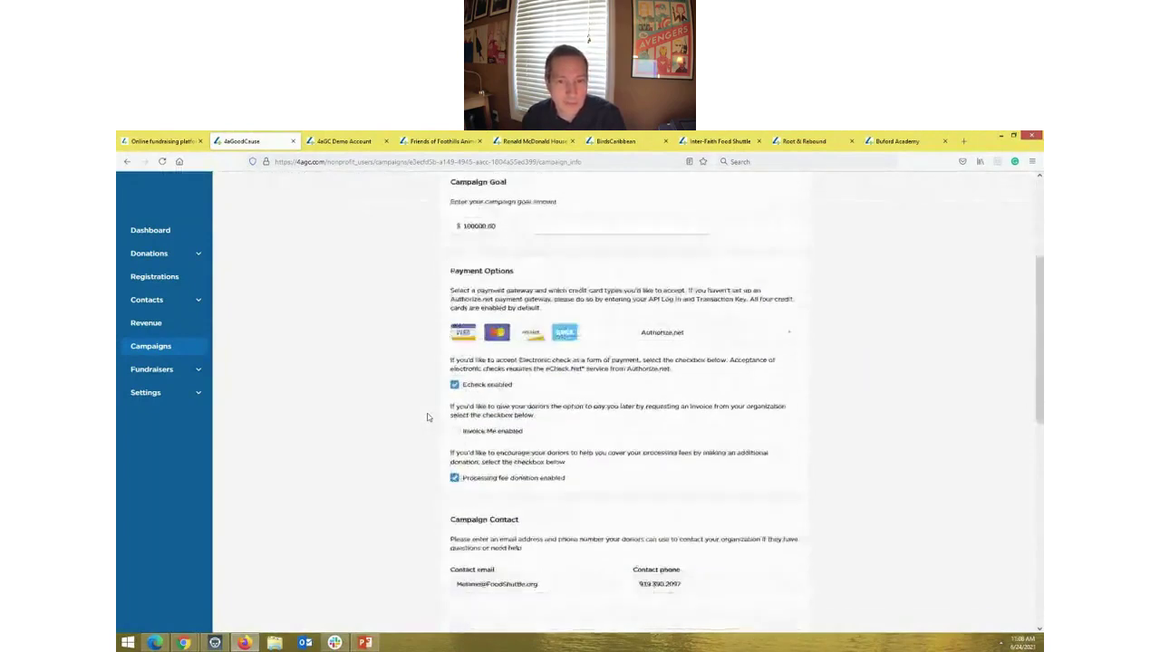
{"action": "scroll", "coordinate": [435, 430], "scroll_direction": "down", "scroll_amount": 4}
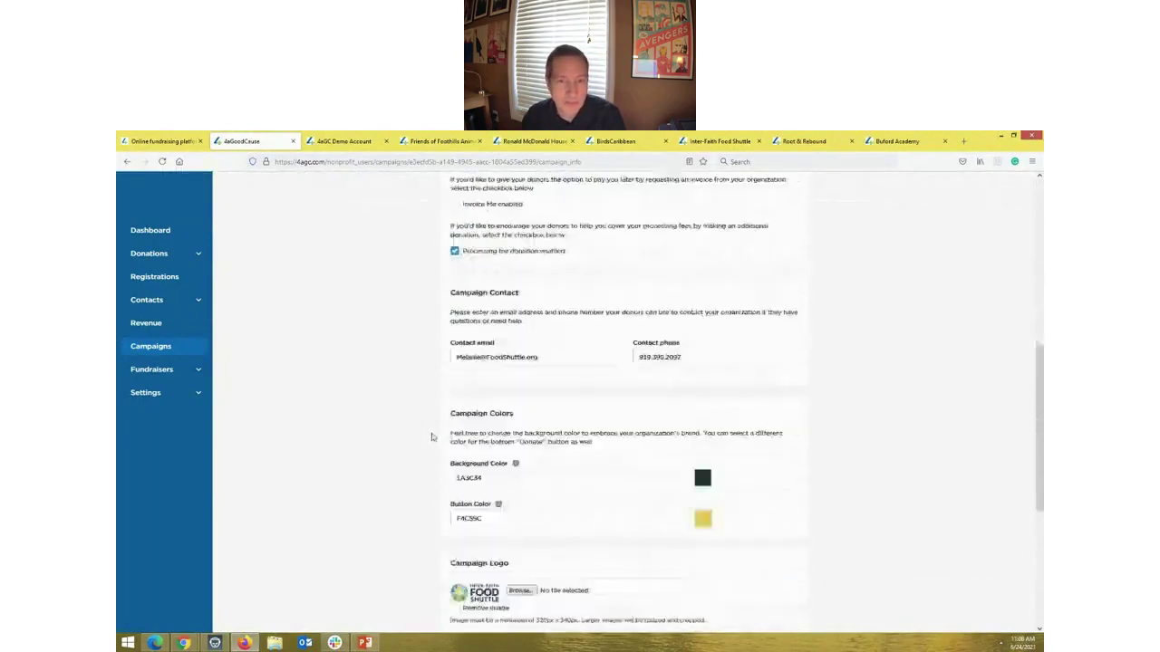
{"action": "scroll", "coordinate": [425, 453], "scroll_direction": "down", "scroll_amount": 2}
{"action": "scroll", "coordinate": [420, 469], "scroll_direction": "up", "scroll_amount": 8}
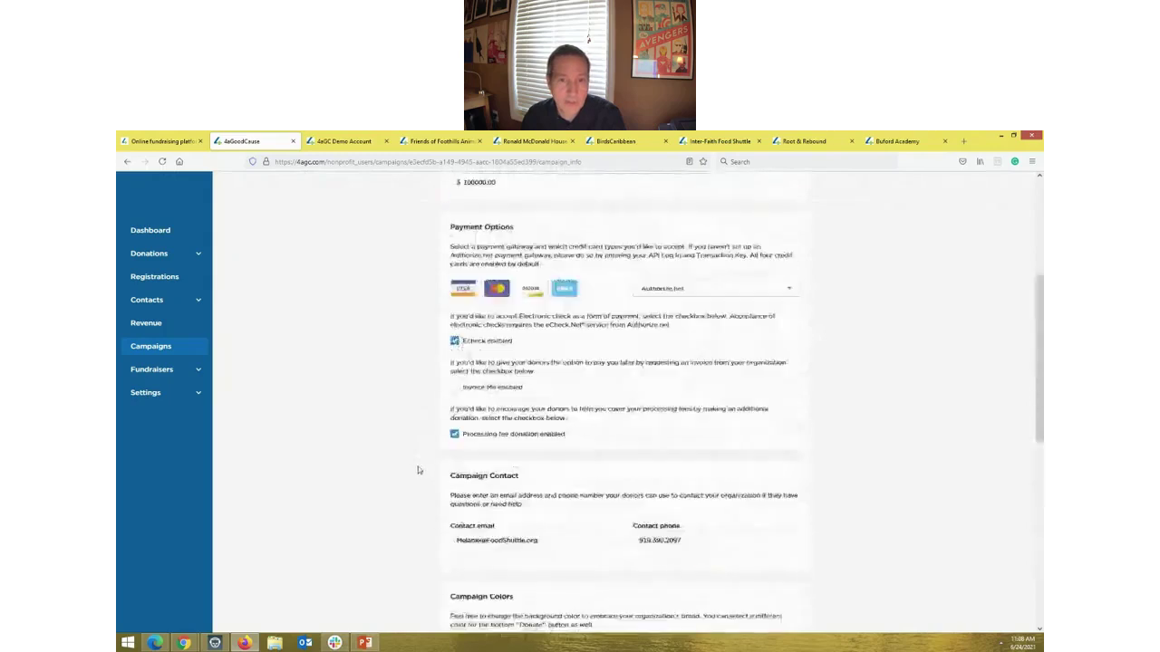
Step: Review the campaign's donation page settings, including the headline, supporting appeal, images, donation amounts and donation type
{"action": "left_click", "coordinate": [532, 207]}
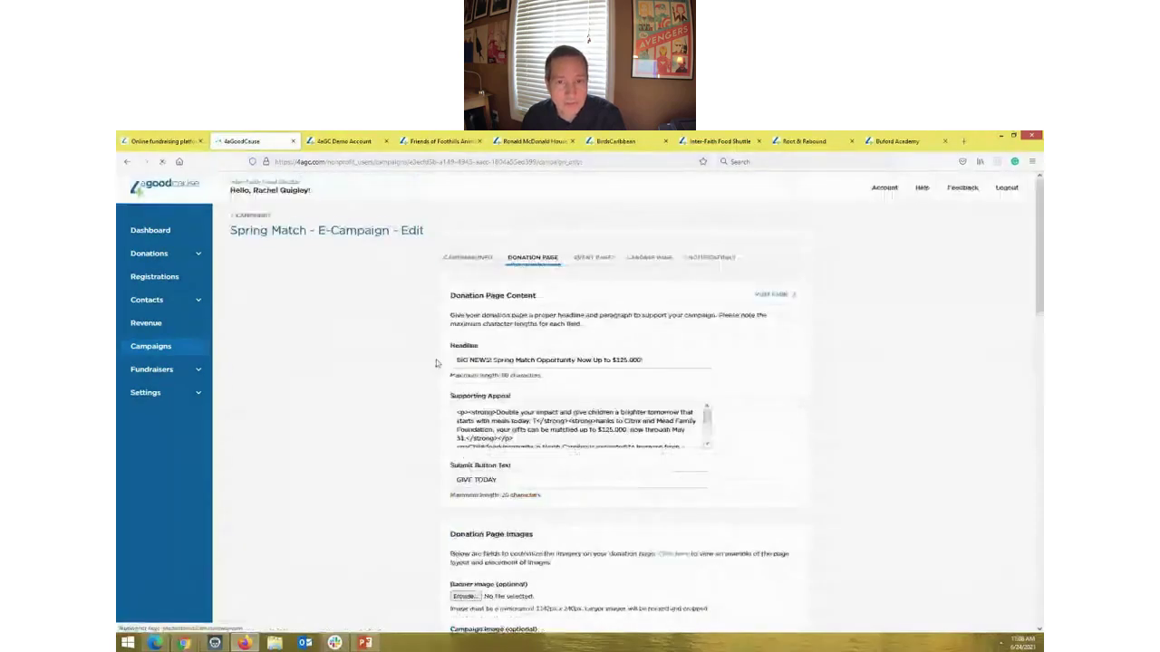
{"action": "scroll", "coordinate": [431, 388], "scroll_direction": "down", "scroll_amount": 1}
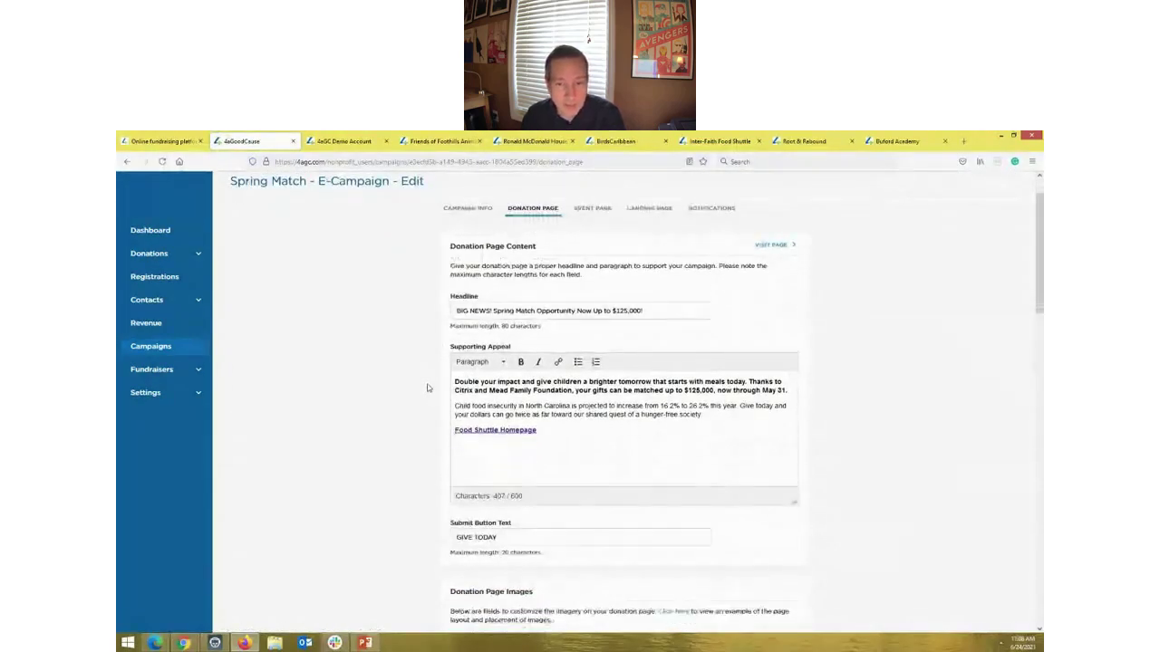
{"action": "scroll", "coordinate": [421, 426], "scroll_direction": "down", "scroll_amount": 5}
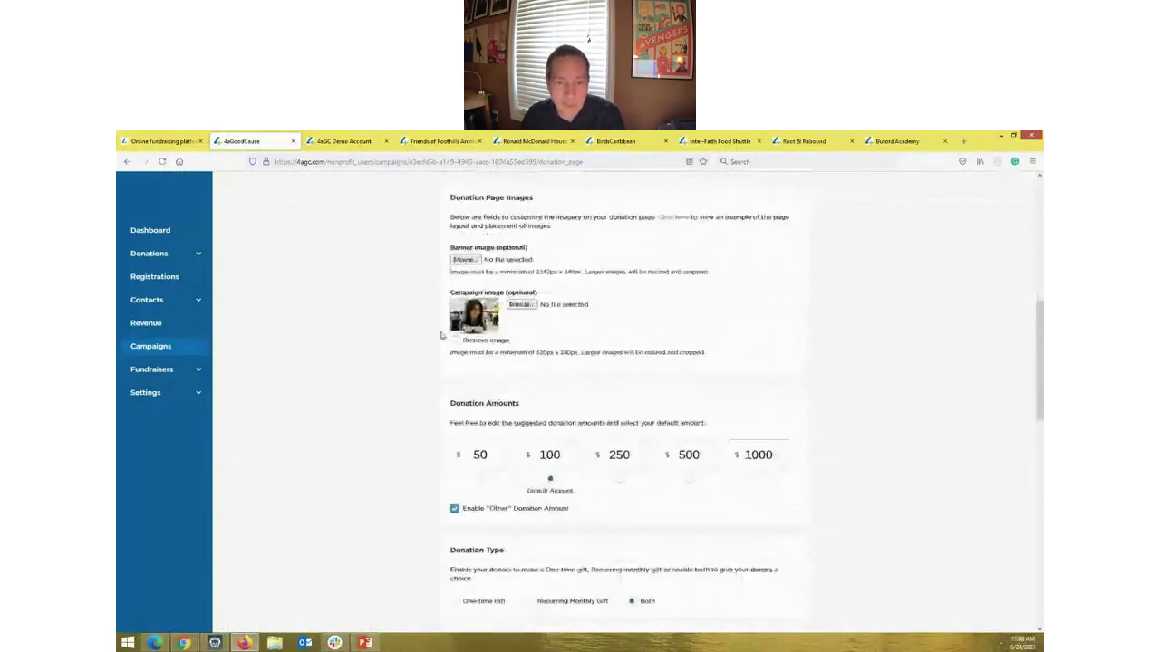
{"action": "scroll", "coordinate": [447, 436], "scroll_direction": "up", "scroll_amount": 6}
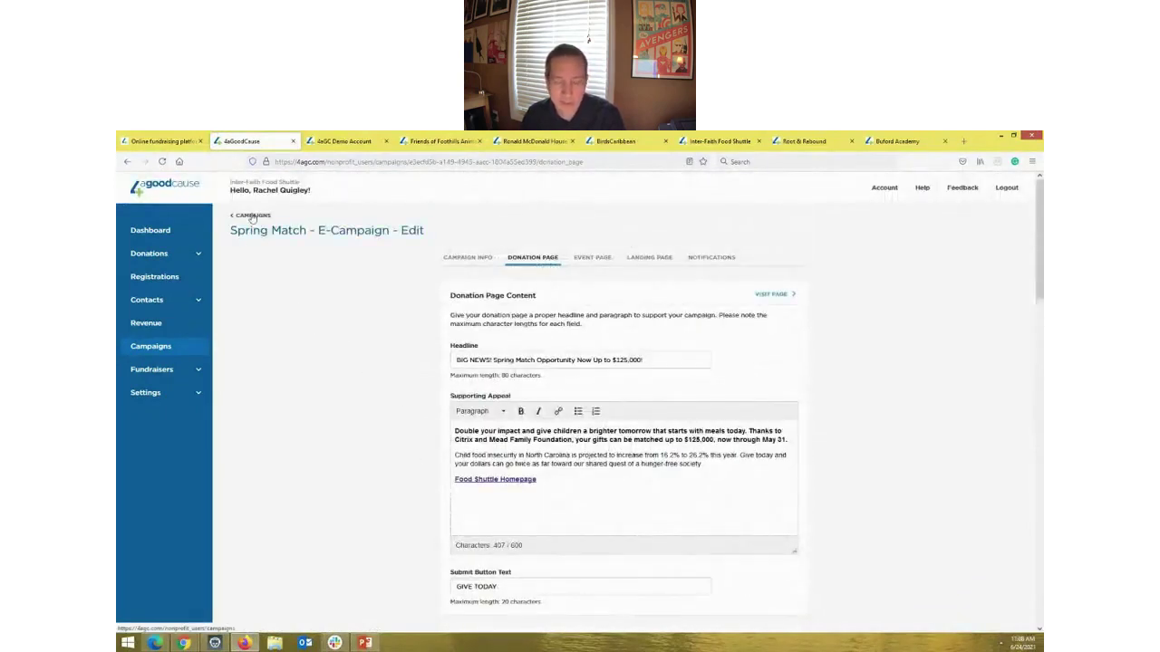
Step: Return to the campaigns list and bring up the Girl Scouts of Northeast Texas demo donation page
{"action": "left_click", "coordinate": [253, 217]}
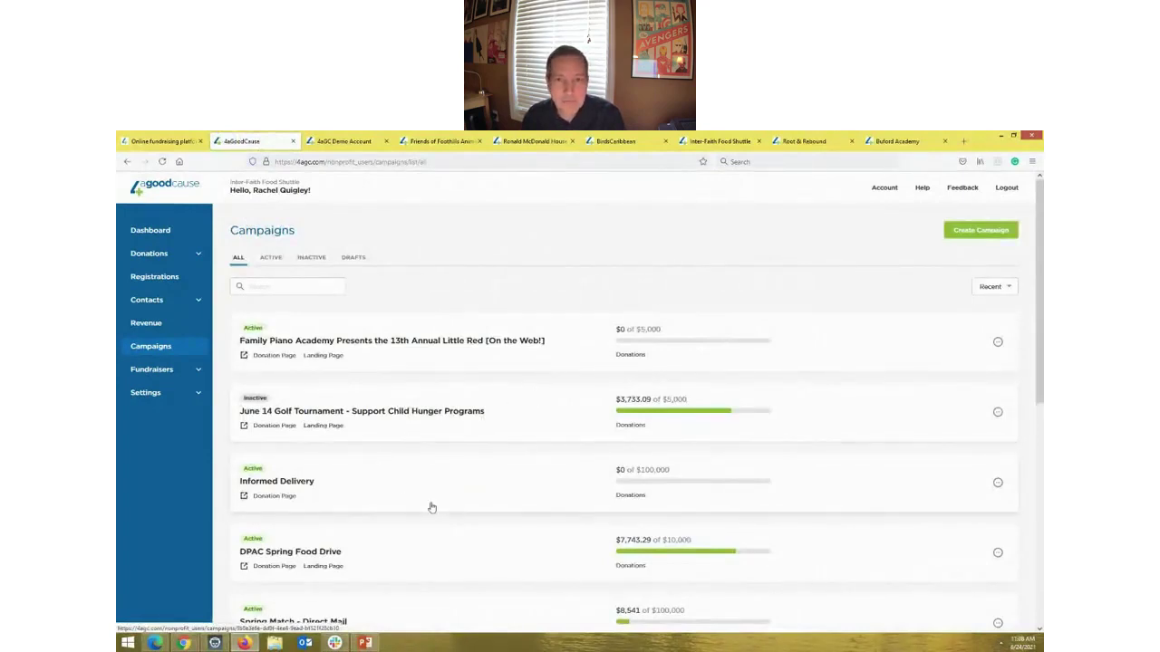
{"action": "left_click", "coordinate": [349, 143]}
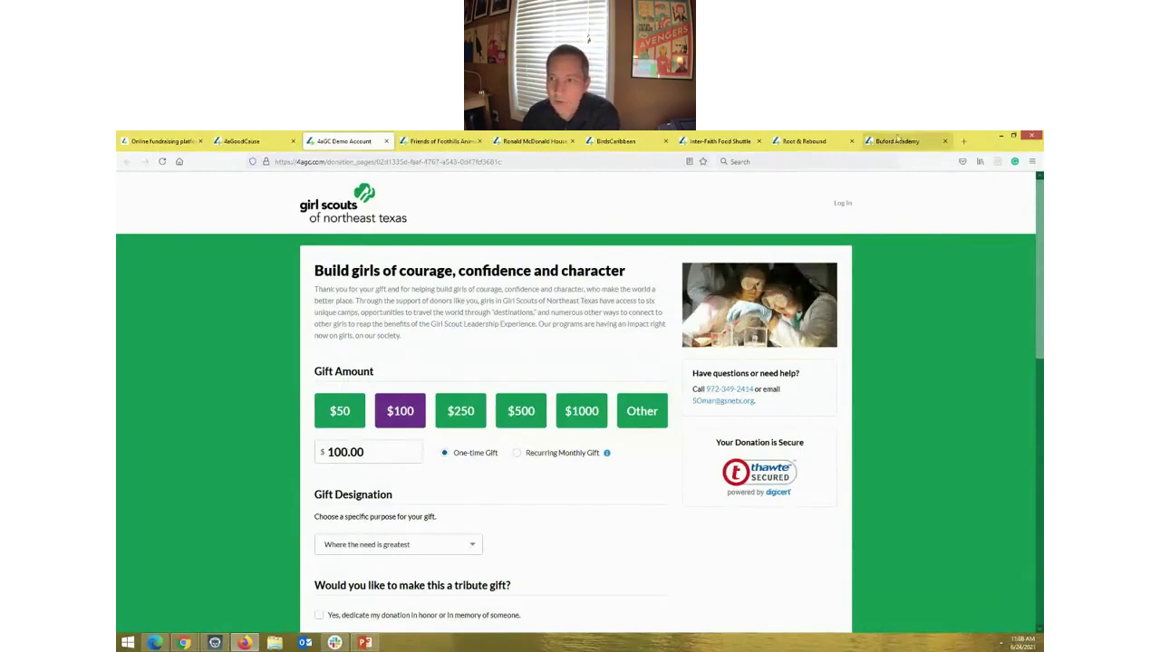
{"action": "left_click", "coordinate": [1013, 135]}
{"action": "left_click_drag", "start_coordinate": [956, 351], "coordinate": [987, 284]}
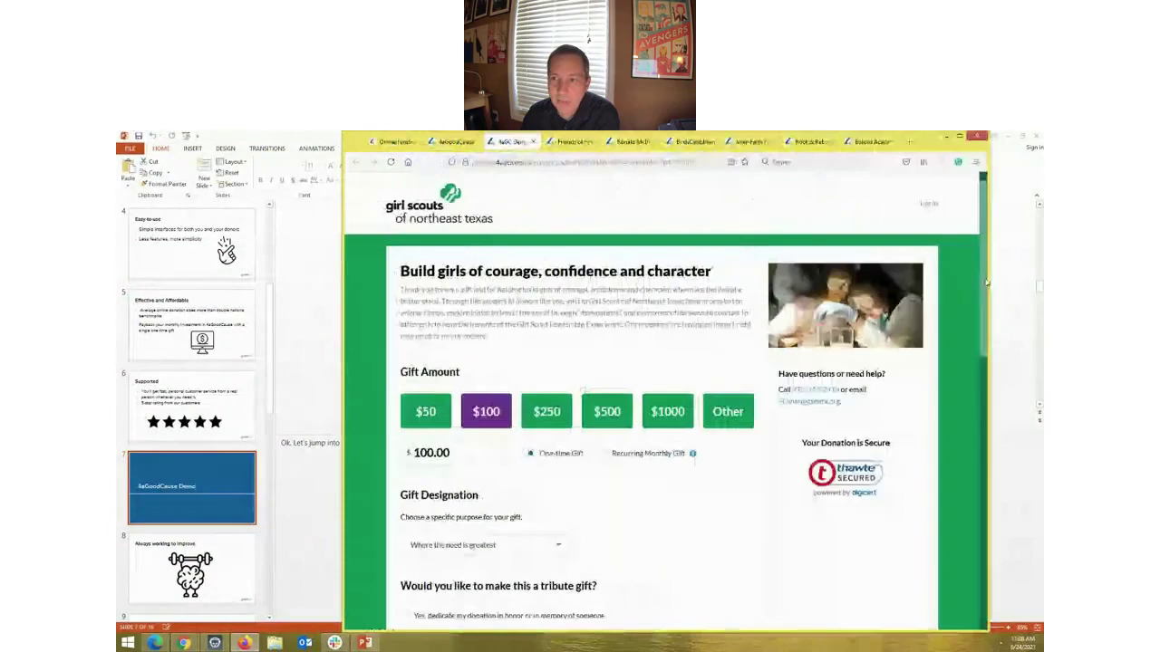
{"action": "left_click", "coordinate": [960, 136]}
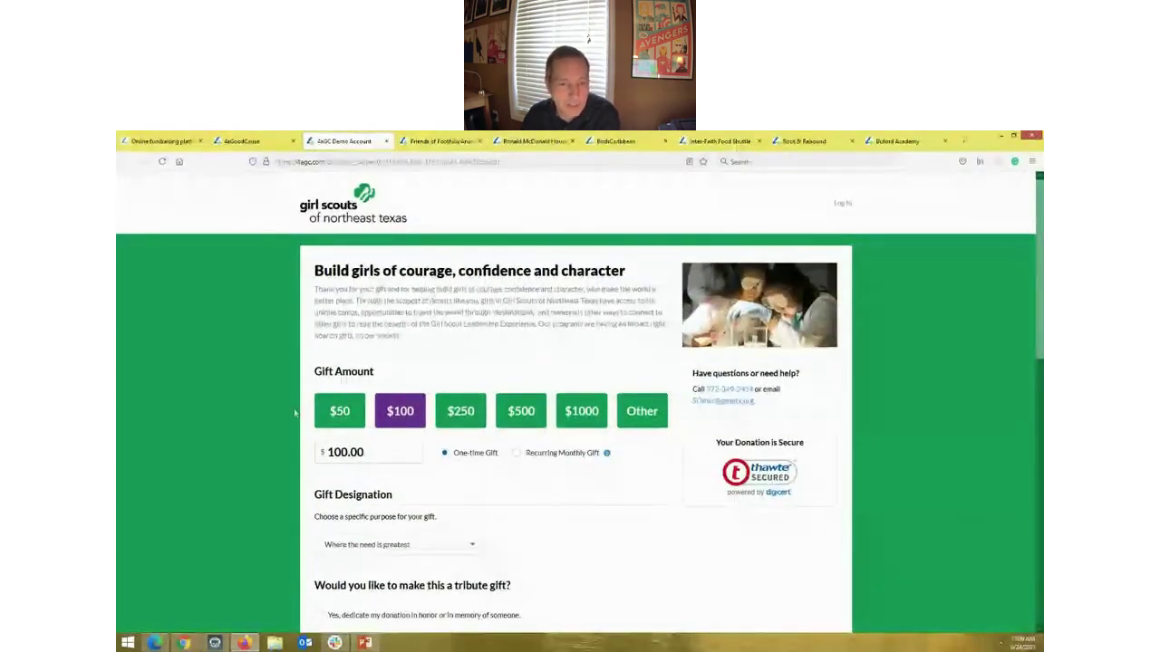
Step: Look over the whole Girl Scouts donation form, from the gift amounts to the payment section and back
{"action": "scroll", "coordinate": [295, 414], "scroll_direction": "down", "scroll_amount": 5}
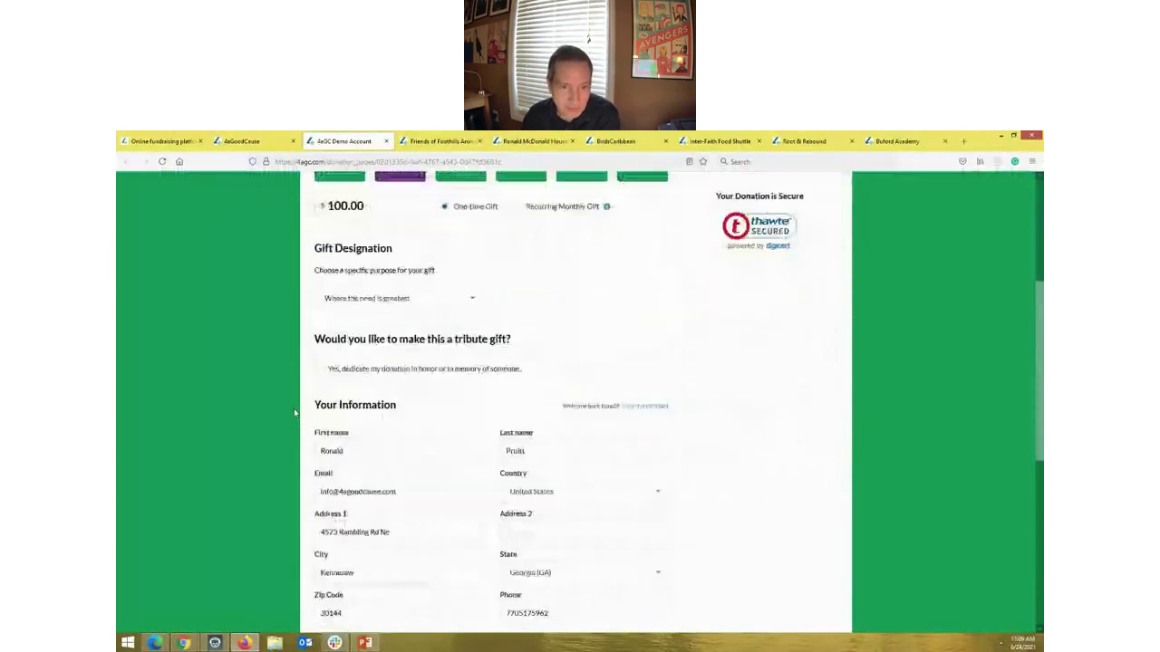
{"action": "scroll", "coordinate": [295, 413], "scroll_direction": "down", "scroll_amount": 8}
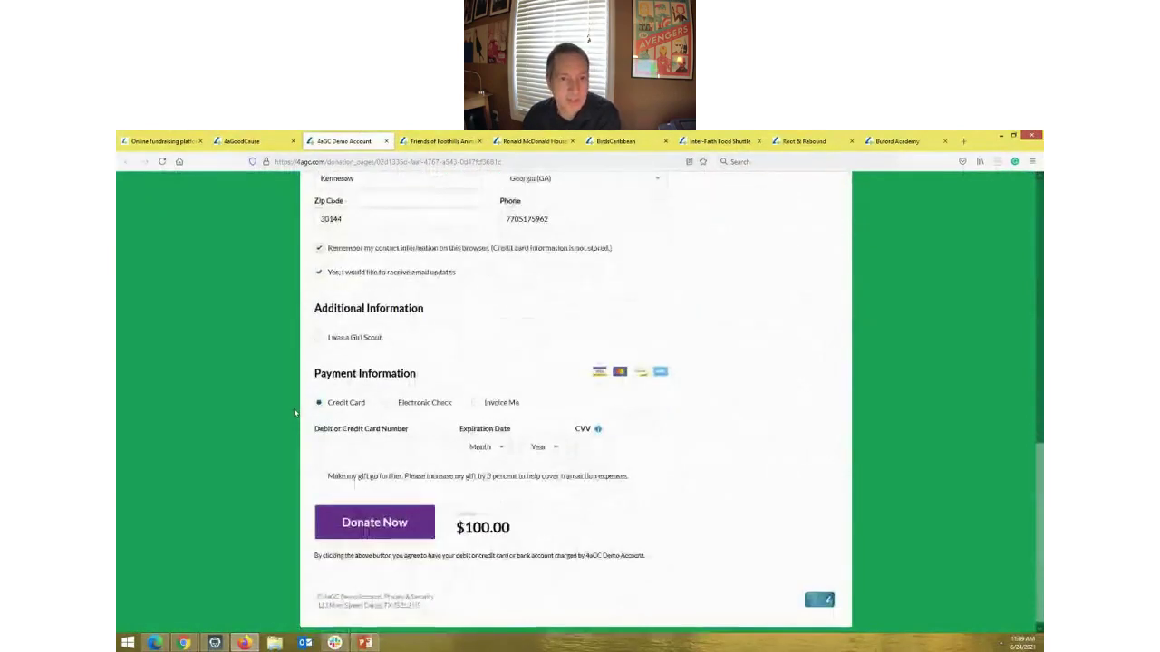
{"action": "scroll", "coordinate": [295, 413], "scroll_direction": "up", "scroll_amount": 5}
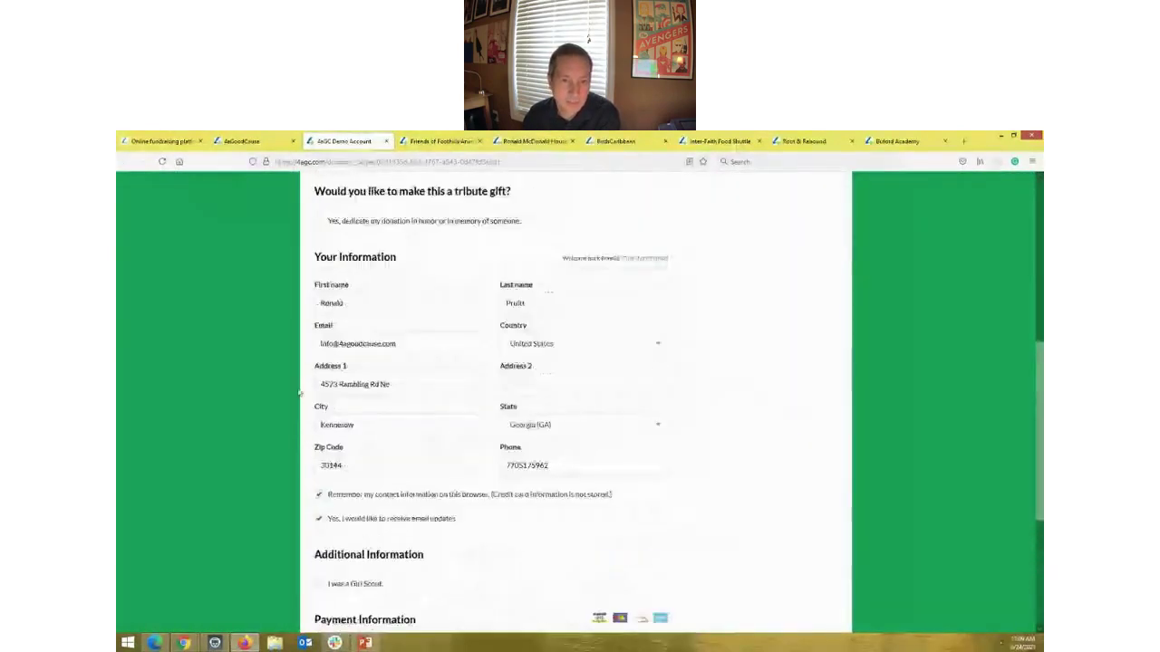
{"action": "scroll", "coordinate": [299, 391], "scroll_direction": "up", "scroll_amount": 6}
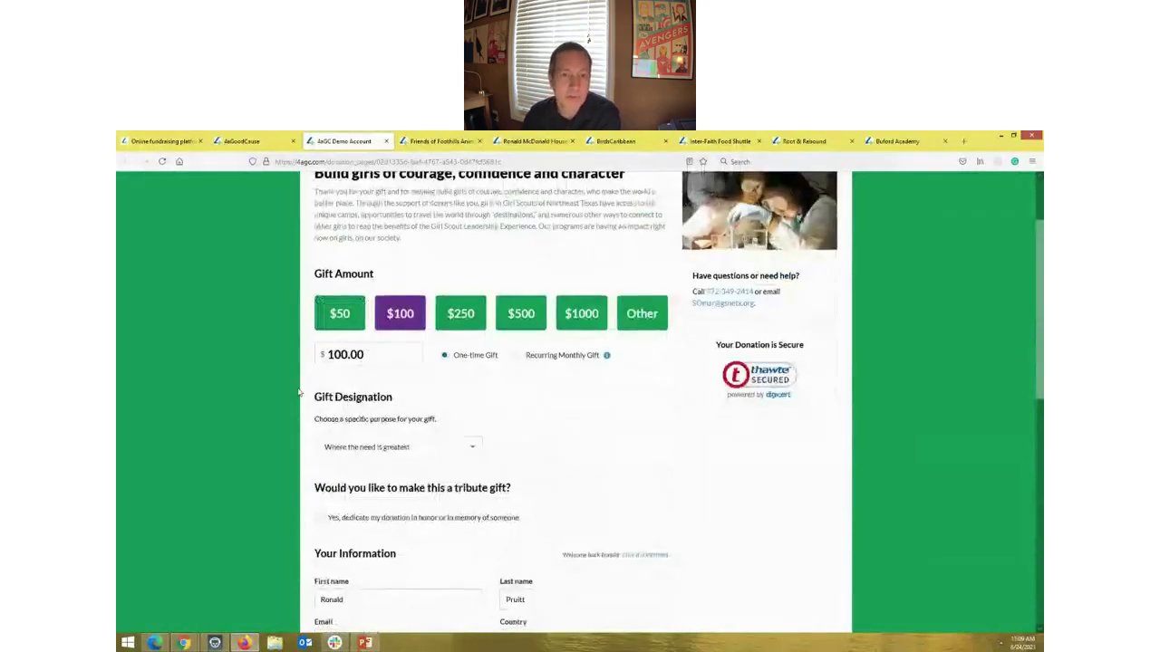
{"action": "scroll", "coordinate": [299, 391], "scroll_direction": "up", "scroll_amount": 2}
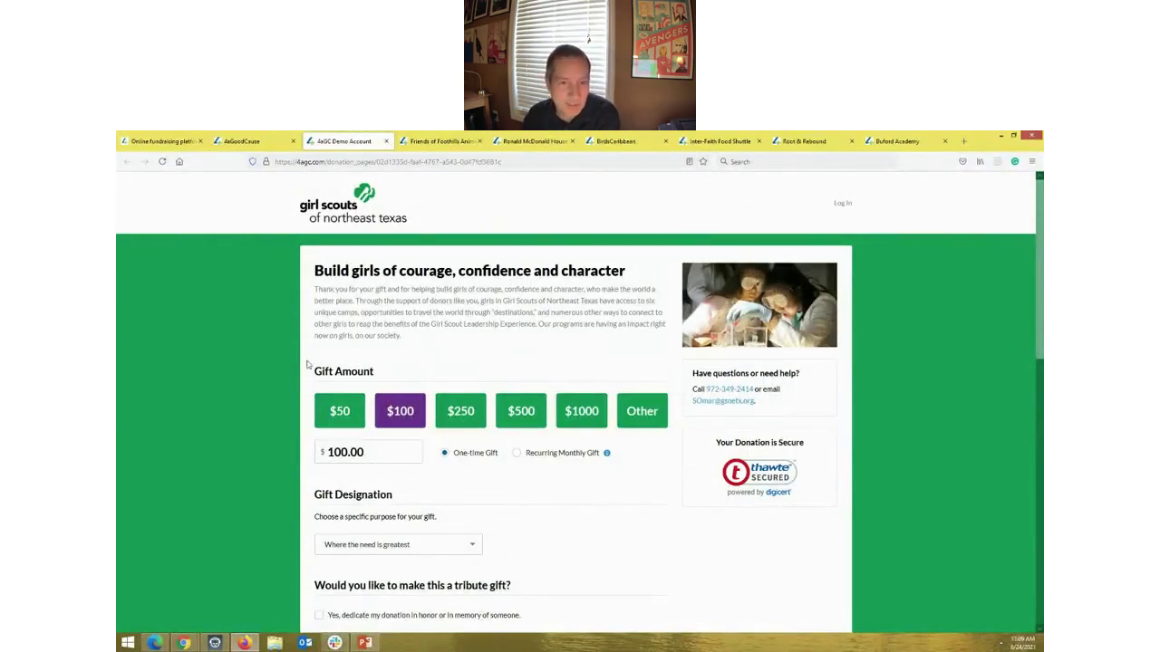
Step: Examine the Girl Scouts form's gift designation choices, tribute option, donor information, additional question and payment methods
{"action": "scroll", "coordinate": [295, 407], "scroll_direction": "down", "scroll_amount": 2}
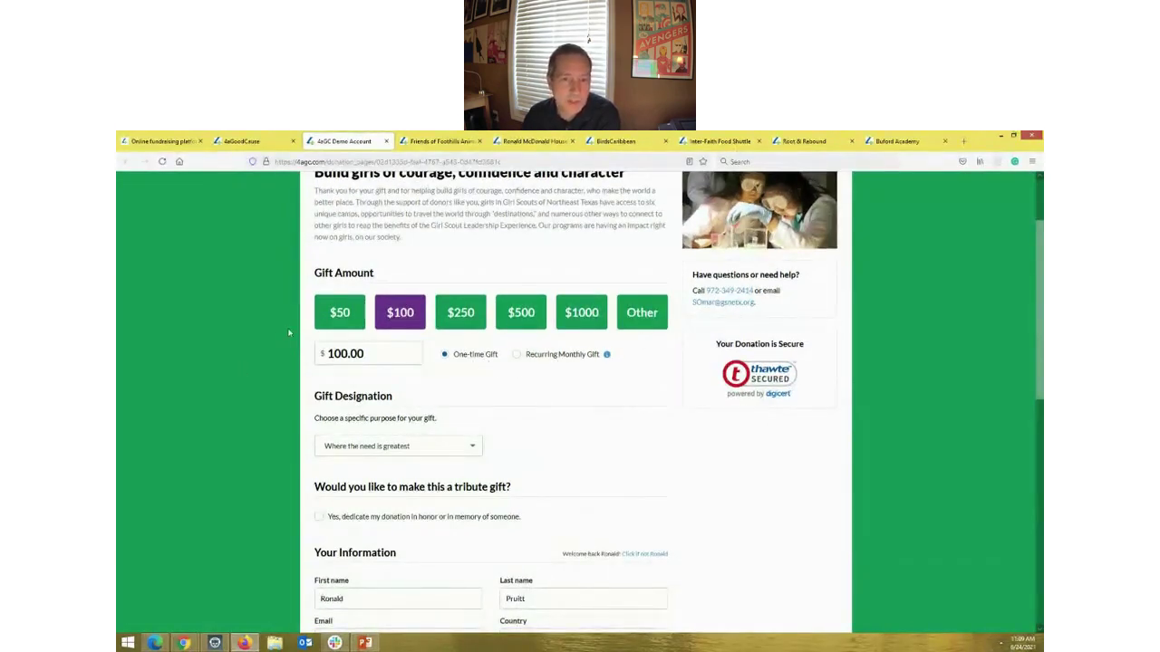
{"action": "scroll", "coordinate": [290, 330], "scroll_direction": "down", "scroll_amount": 3}
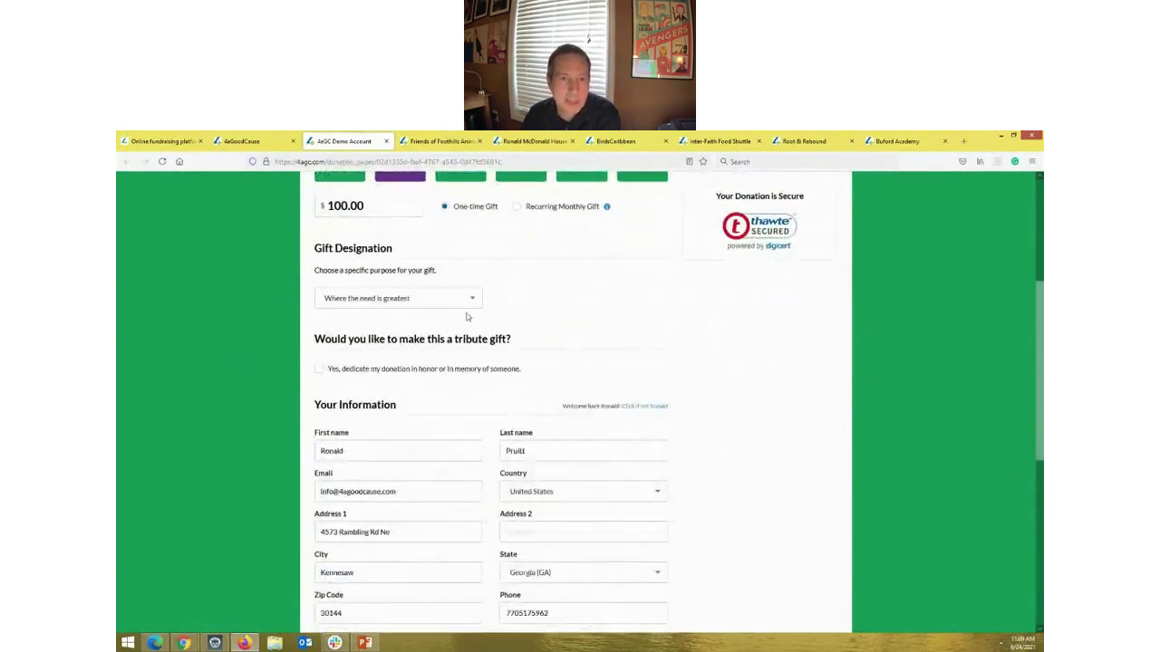
{"action": "left_click", "coordinate": [470, 302]}
{"action": "left_click", "coordinate": [277, 335]}
{"action": "scroll", "coordinate": [305, 403], "scroll_direction": "down", "scroll_amount": 2}
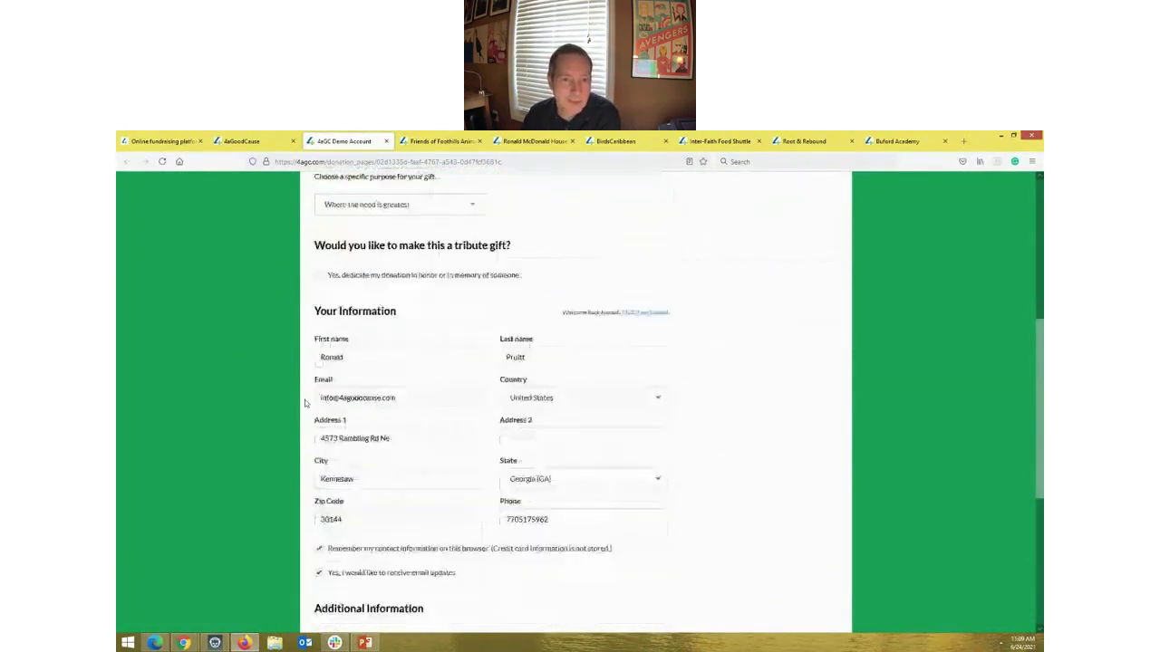
{"action": "scroll", "coordinate": [299, 407], "scroll_direction": "down", "scroll_amount": 5}
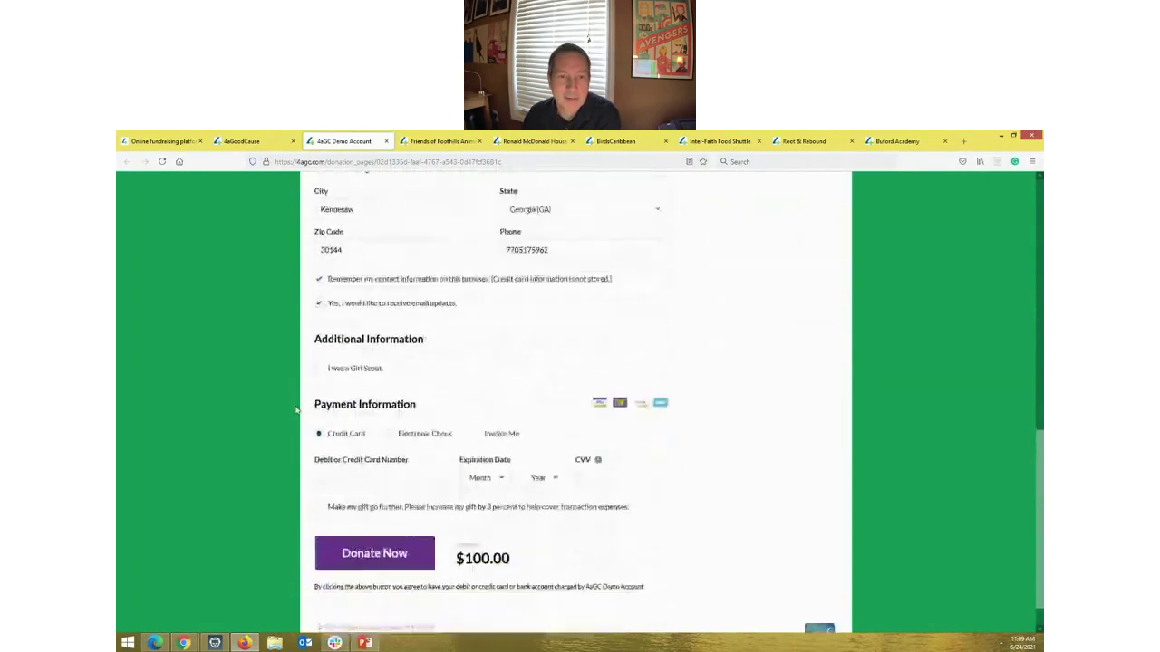
{"action": "scroll", "coordinate": [297, 410], "scroll_direction": "up", "scroll_amount": 3}
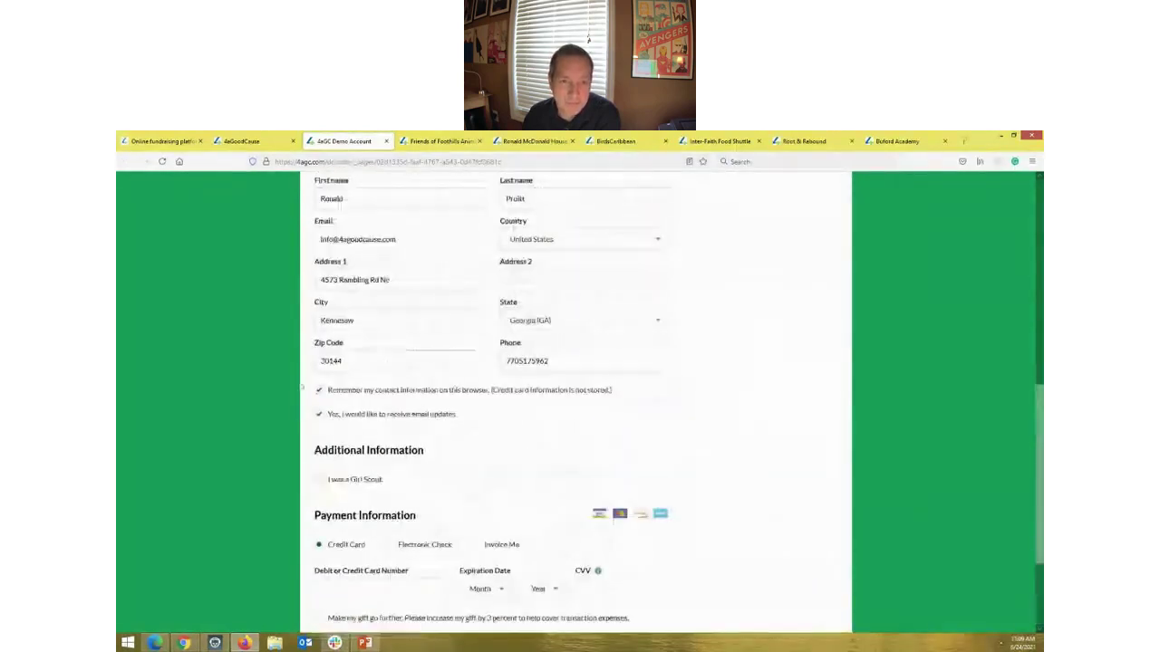
{"action": "scroll", "coordinate": [358, 513], "scroll_direction": "down", "scroll_amount": 4}
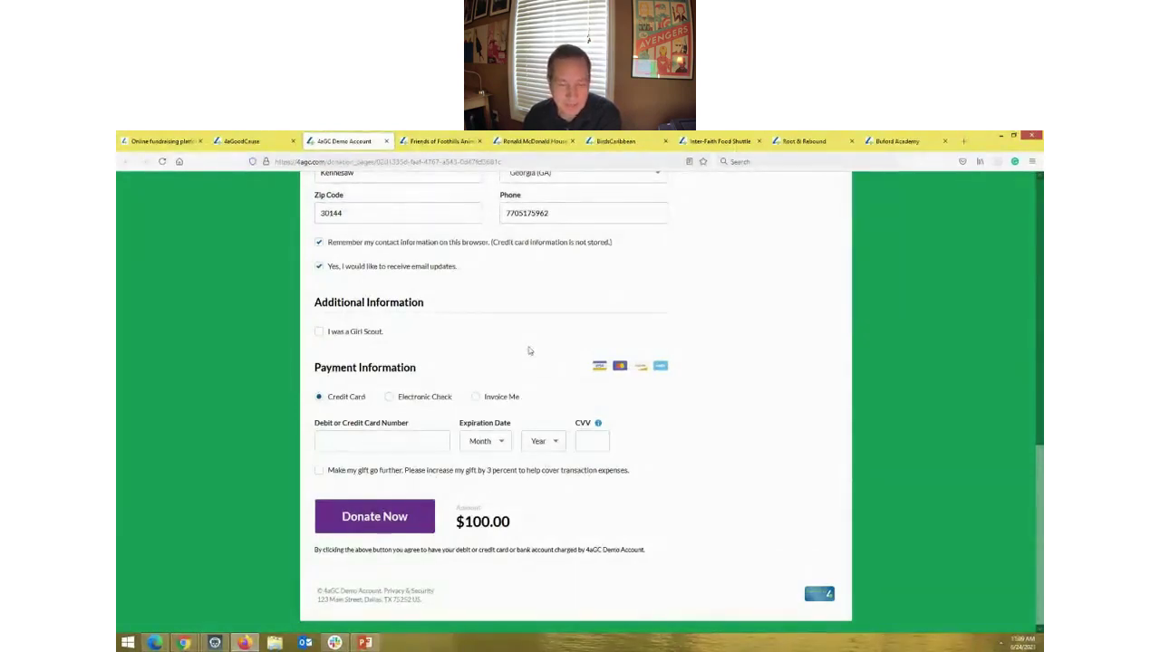
{"action": "scroll", "coordinate": [529, 351], "scroll_direction": "up", "scroll_amount": 15}
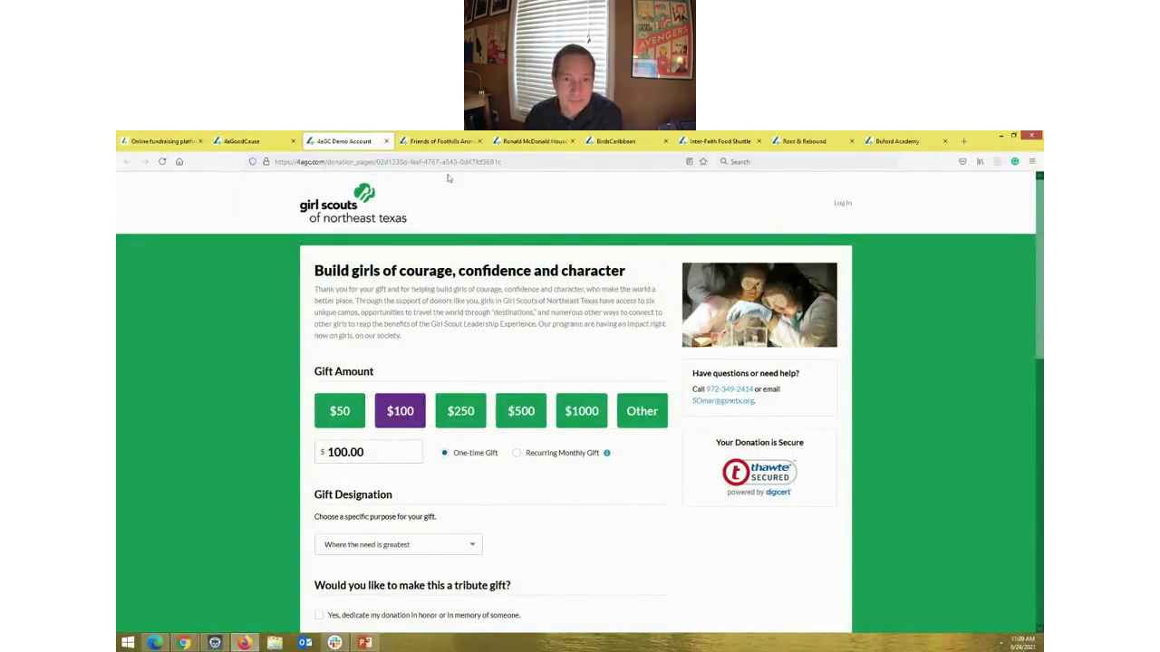
Step: Examine the Foothills Animal Shelter PAW Member monthly giving page, including its banner, appeal and monthly gift amounts
{"action": "left_click", "coordinate": [441, 141]}
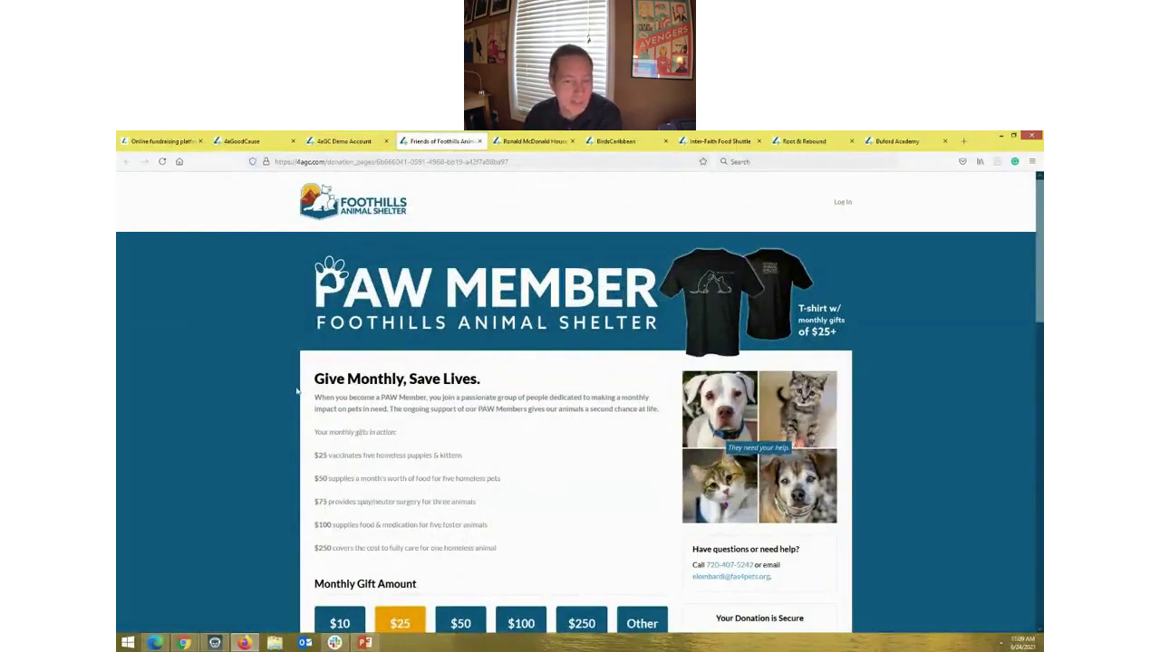
{"action": "scroll", "coordinate": [531, 470], "scroll_direction": "down", "scroll_amount": 1}
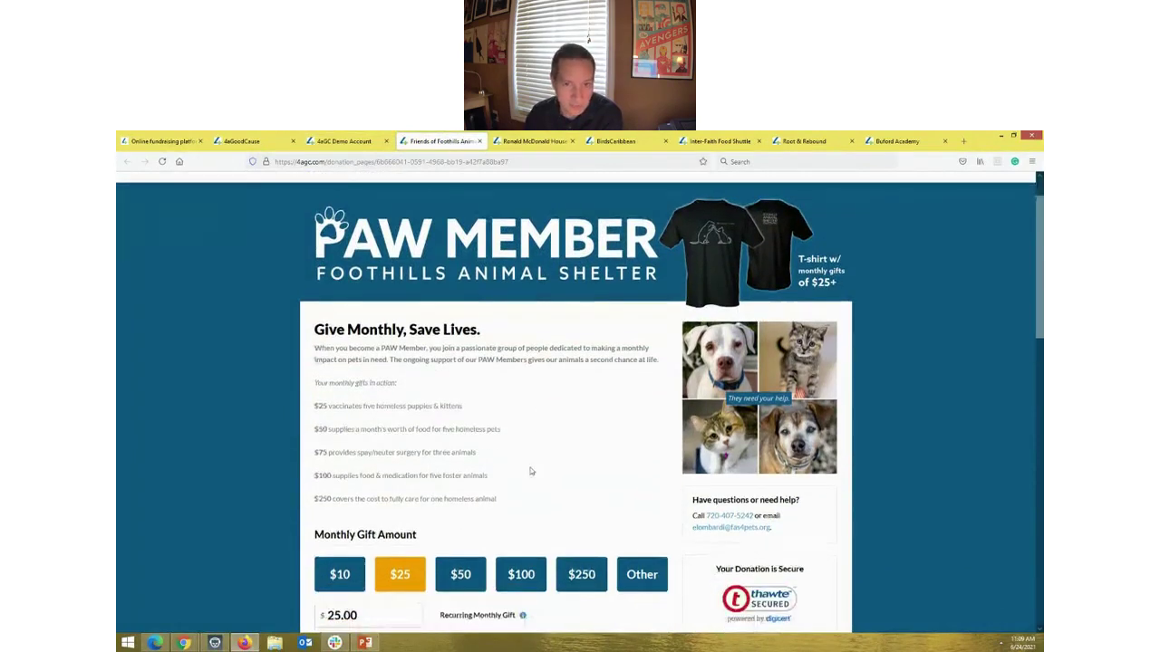
{"action": "scroll", "coordinate": [531, 471], "scroll_direction": "up", "scroll_amount": 1}
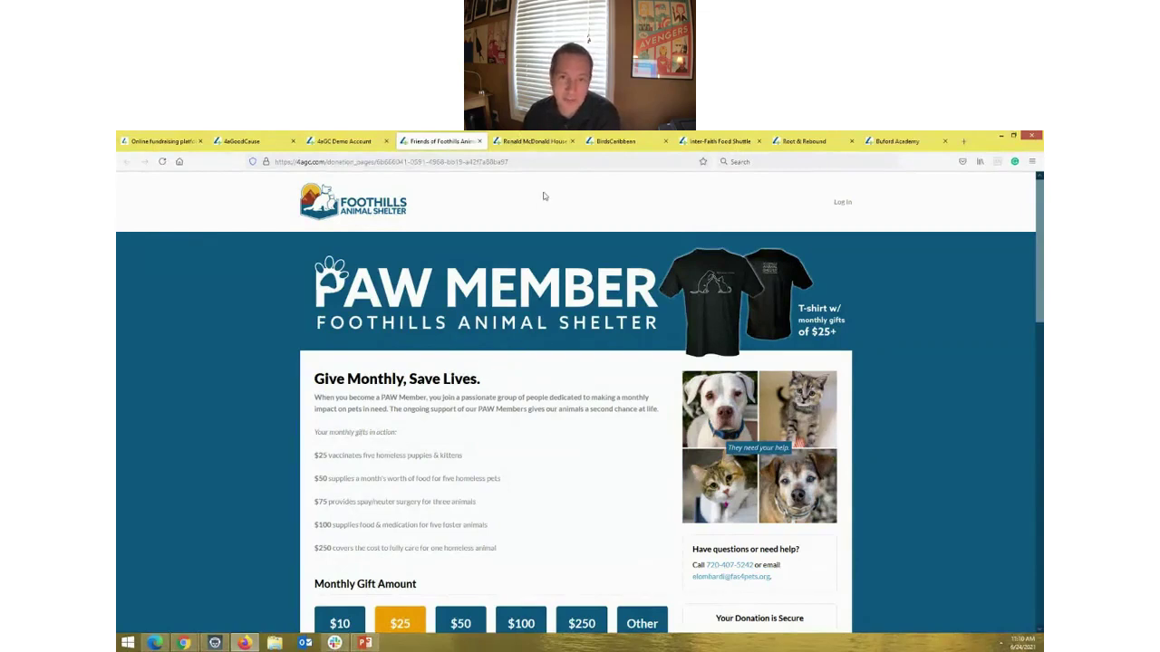
Step: Bring up the Ronald McDonald House 2019 HamburGala event page and look over its event details, ticket options and sponsorship levels
{"action": "left_click", "coordinate": [535, 141]}
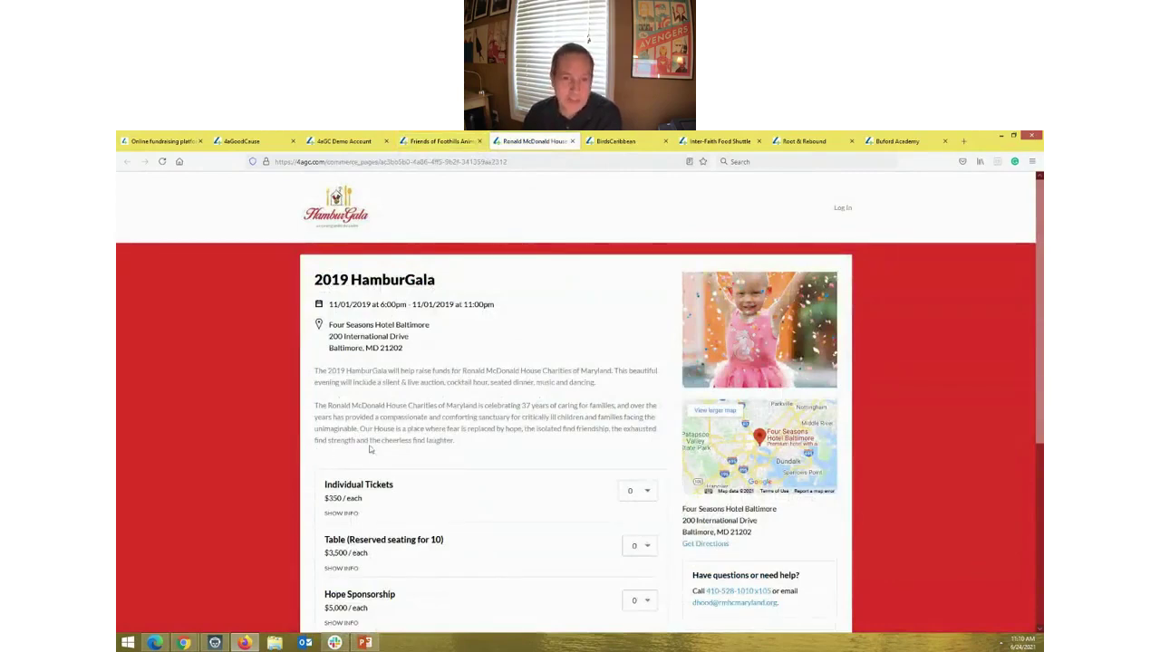
{"action": "scroll", "coordinate": [404, 320], "scroll_direction": "down", "scroll_amount": 3}
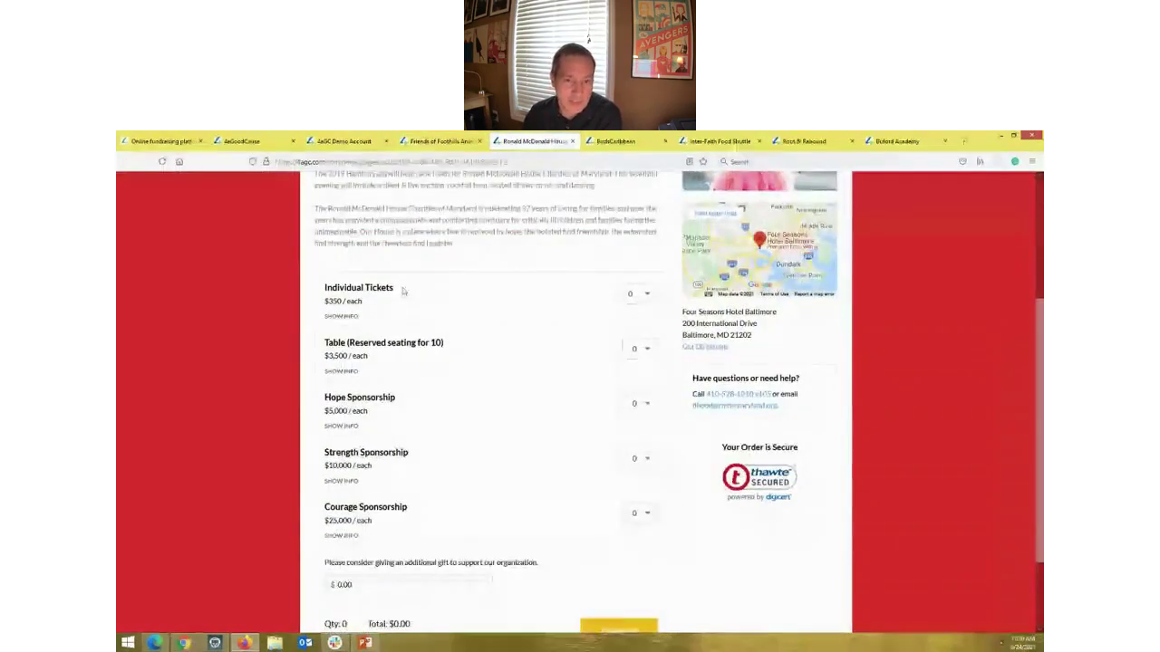
{"action": "scroll", "coordinate": [558, 479], "scroll_direction": "up", "scroll_amount": 3}
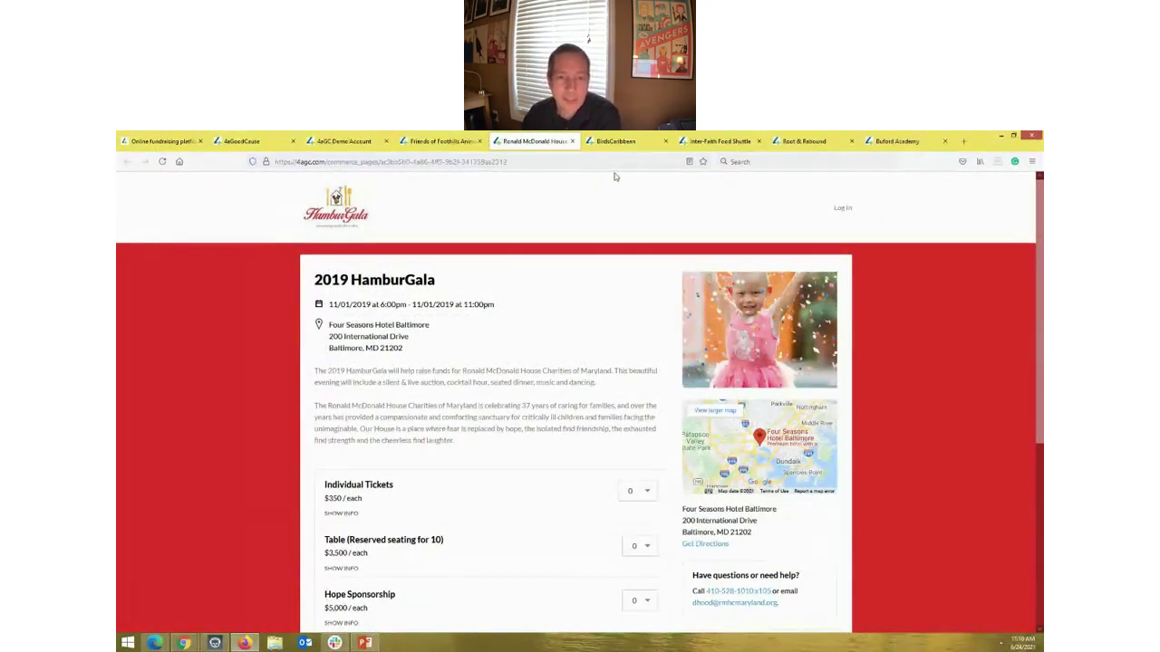
Step: Show the BirdsCaribbean membership page and look through its membership levels
{"action": "left_click", "coordinate": [608, 144]}
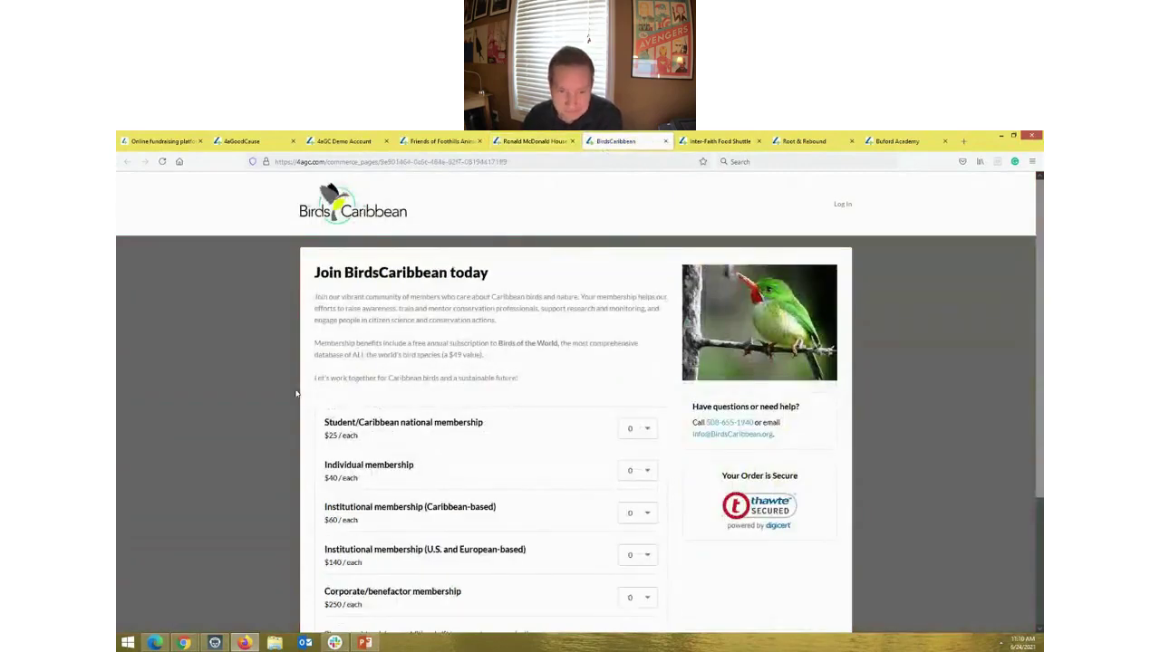
{"action": "scroll", "coordinate": [307, 472], "scroll_direction": "down", "scroll_amount": 4}
{"action": "scroll", "coordinate": [305, 473], "scroll_direction": "up", "scroll_amount": 4}
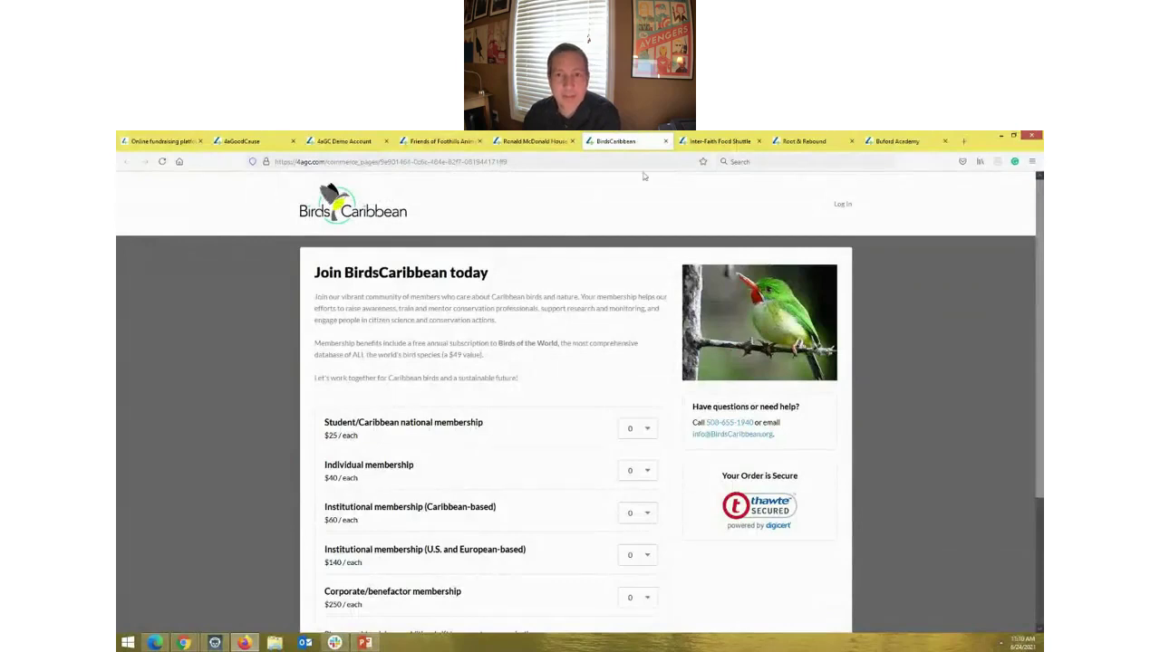
Step: Show the Inter-Faith Food Shuttle virtual food drive page and look over the food items donors can buy
{"action": "left_click", "coordinate": [709, 140]}
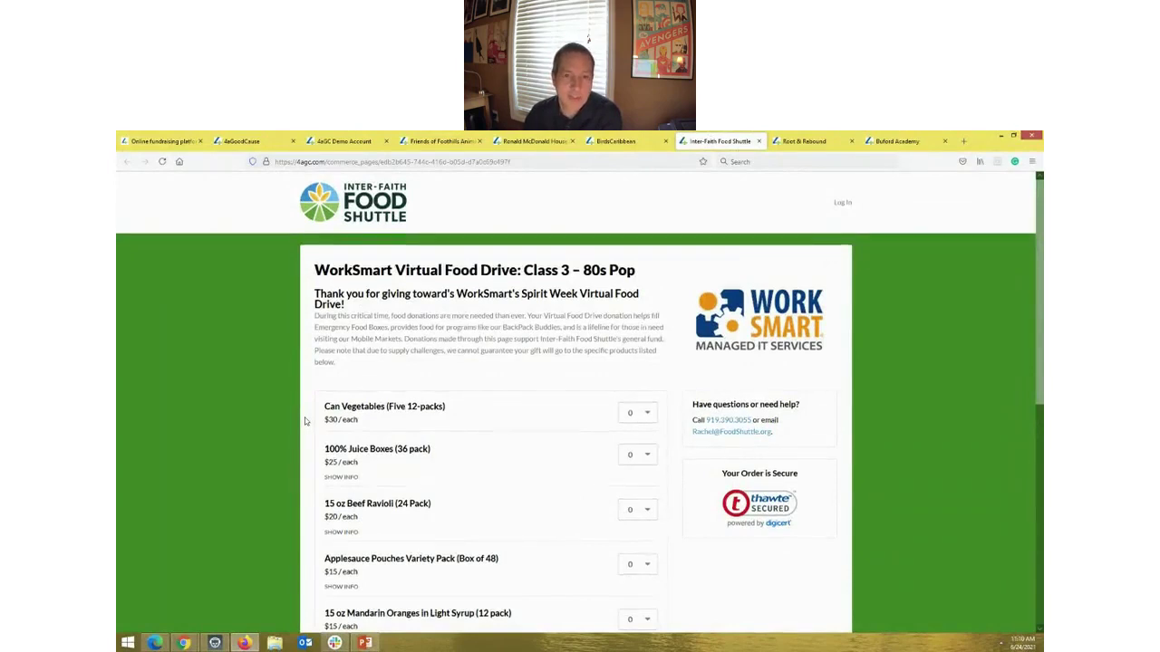
{"action": "scroll", "coordinate": [305, 421], "scroll_direction": "down", "scroll_amount": 2}
{"action": "scroll", "coordinate": [305, 422], "scroll_direction": "up", "scroll_amount": 2}
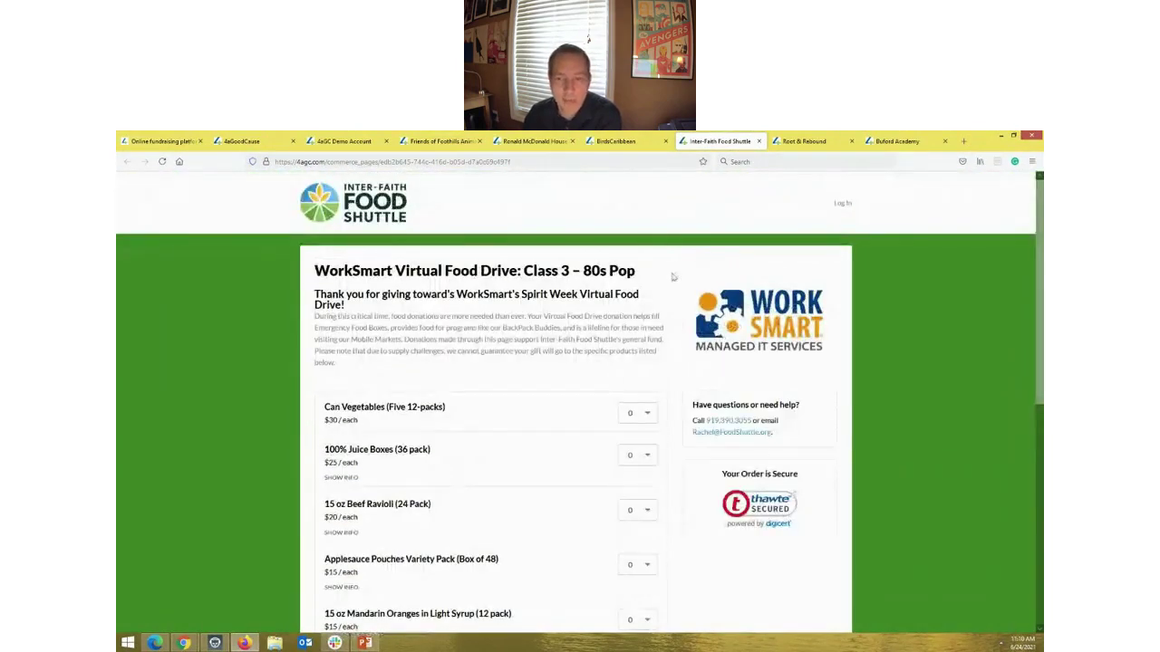
Step: Examine Root & Rebound's Voices for Justice crowdfunding page, including its goal progress, donations and comments, and open its donation form
{"action": "left_click", "coordinate": [809, 141]}
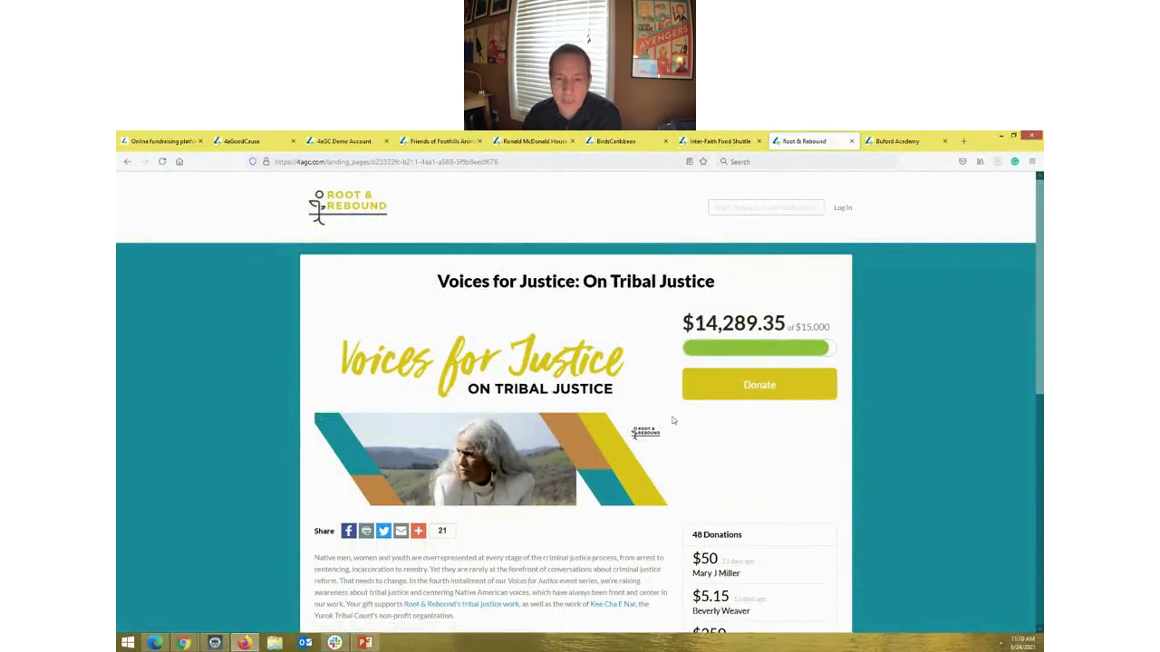
{"action": "scroll", "coordinate": [673, 421], "scroll_direction": "down", "scroll_amount": 5}
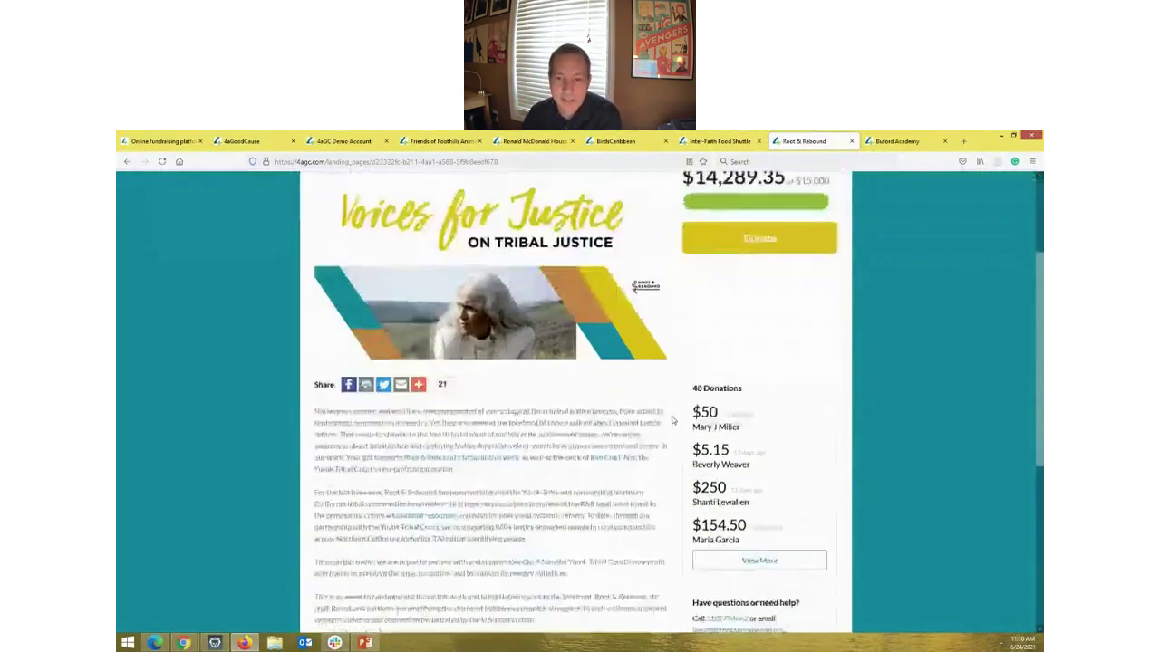
{"action": "scroll", "coordinate": [673, 421], "scroll_direction": "up", "scroll_amount": 2}
{"action": "scroll", "coordinate": [673, 420], "scroll_direction": "up", "scroll_amount": 5}
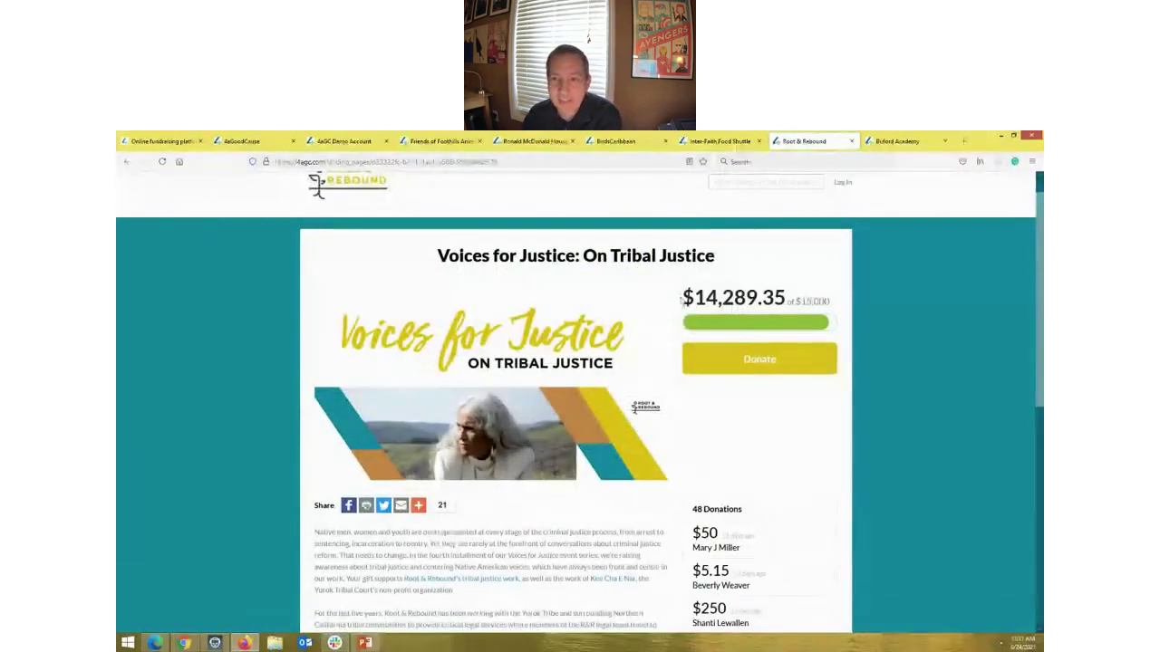
{"action": "left_click_drag", "start_coordinate": [682, 298], "coordinate": [902, 330]}
{"action": "scroll", "coordinate": [774, 362], "scroll_direction": "down", "scroll_amount": 2}
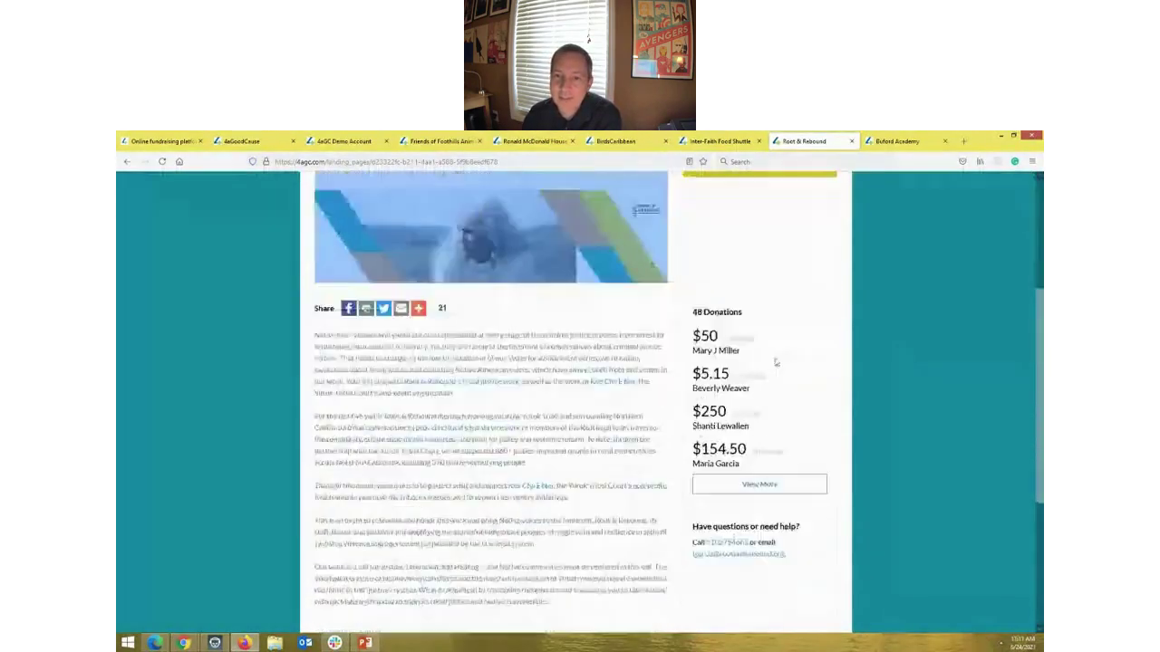
{"action": "scroll", "coordinate": [674, 457], "scroll_direction": "down", "scroll_amount": 2}
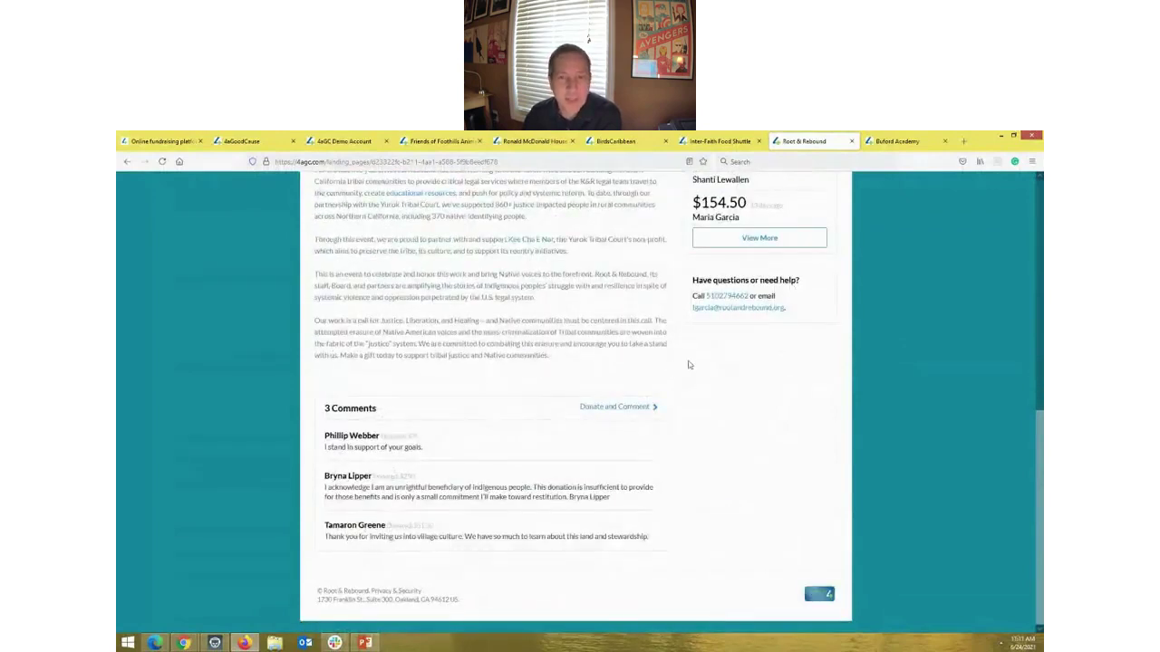
{"action": "scroll", "coordinate": [668, 367], "scroll_direction": "up", "scroll_amount": 10}
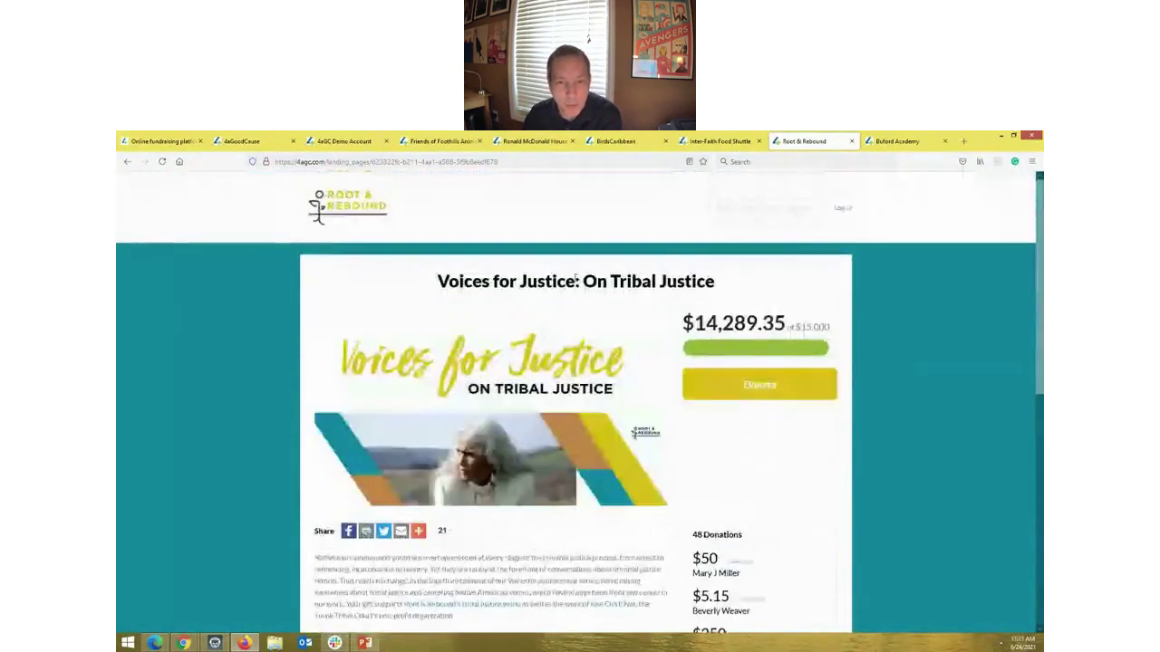
{"action": "left_click", "coordinate": [759, 384]}
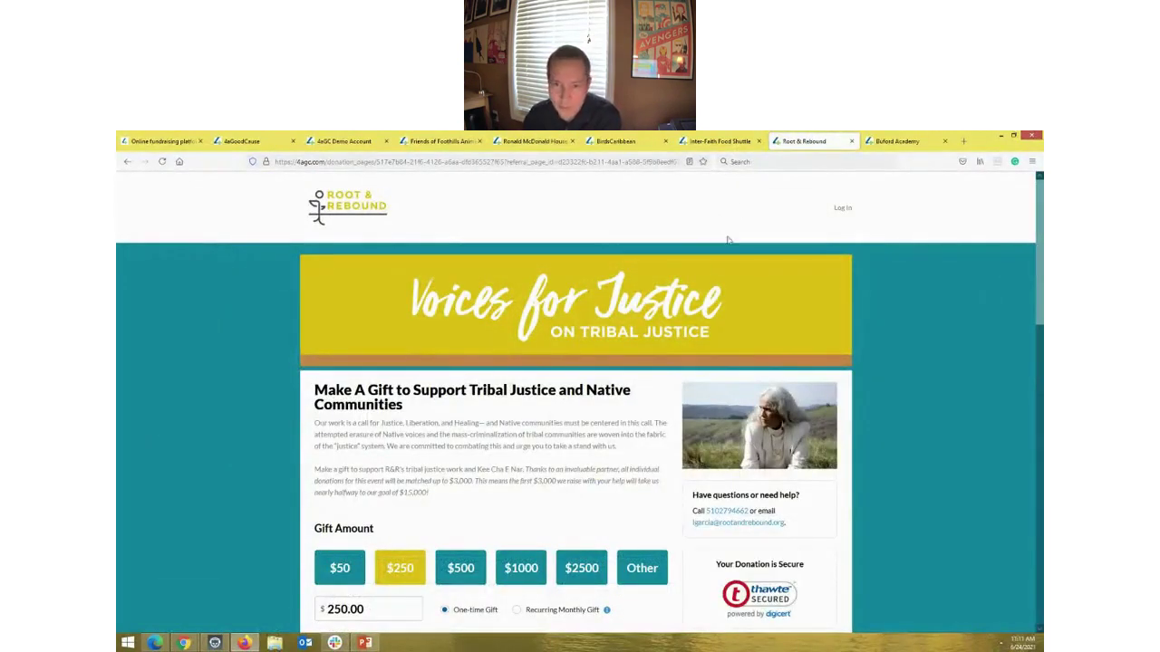
Step: Look over Buford Academy's Wolf-A-Thon 2021 peer-to-peer page and open the first 1st grade class listed under Fundraisers and Teams
{"action": "left_click", "coordinate": [897, 141]}
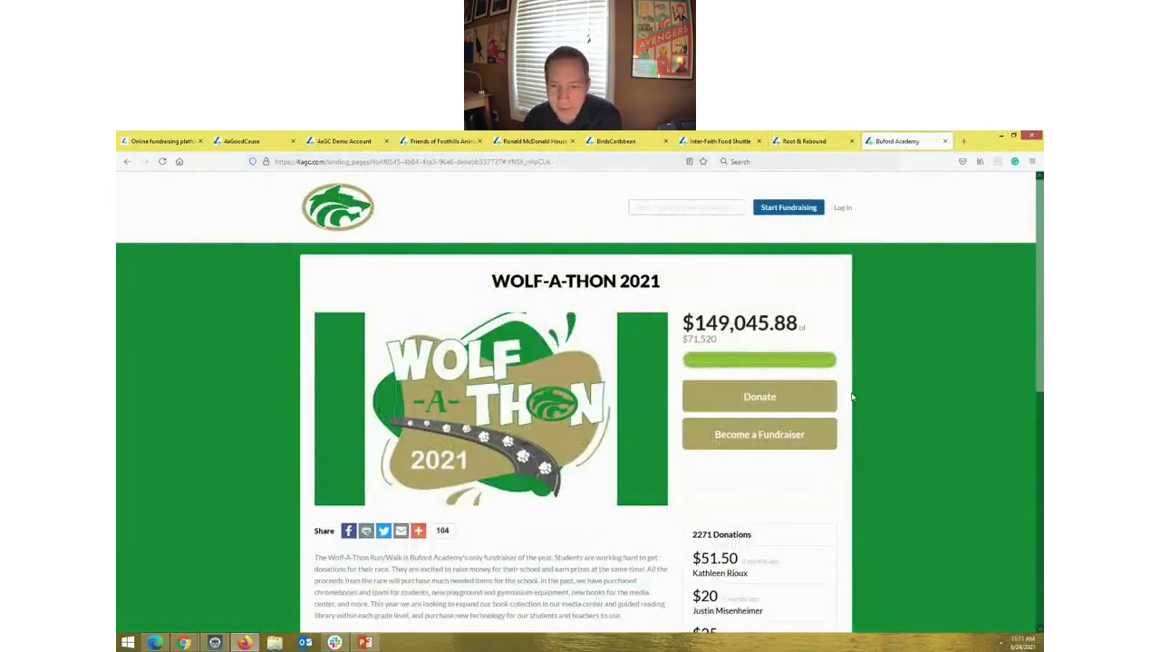
{"action": "scroll", "coordinate": [856, 395], "scroll_direction": "down", "scroll_amount": 4}
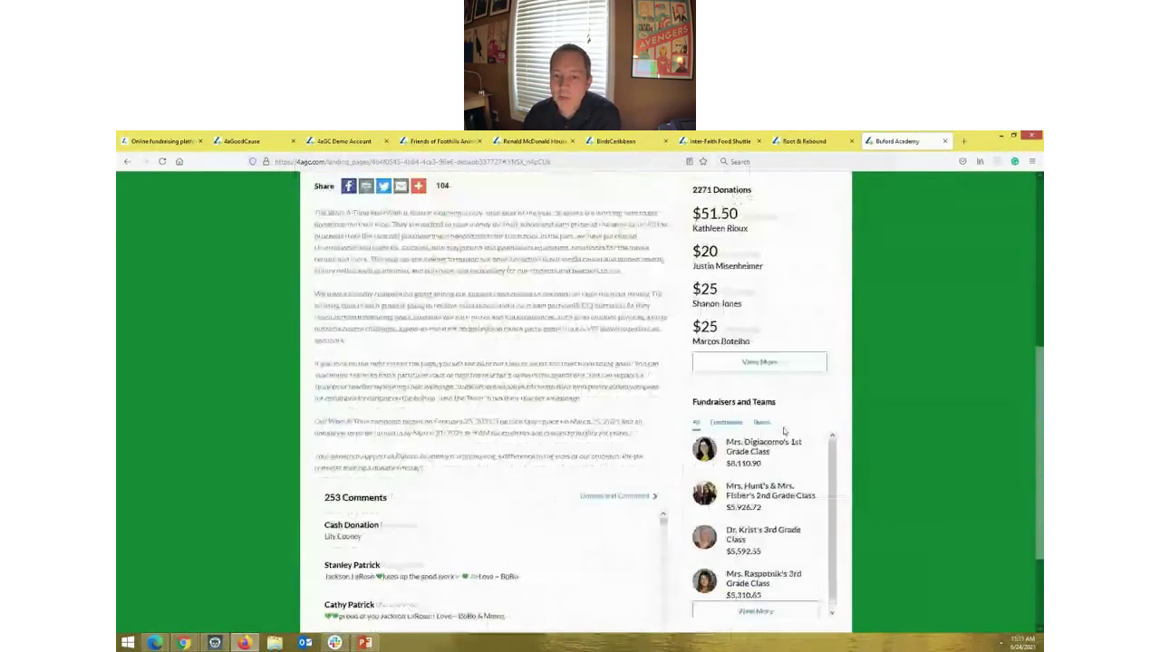
{"action": "left_click", "coordinate": [748, 453]}
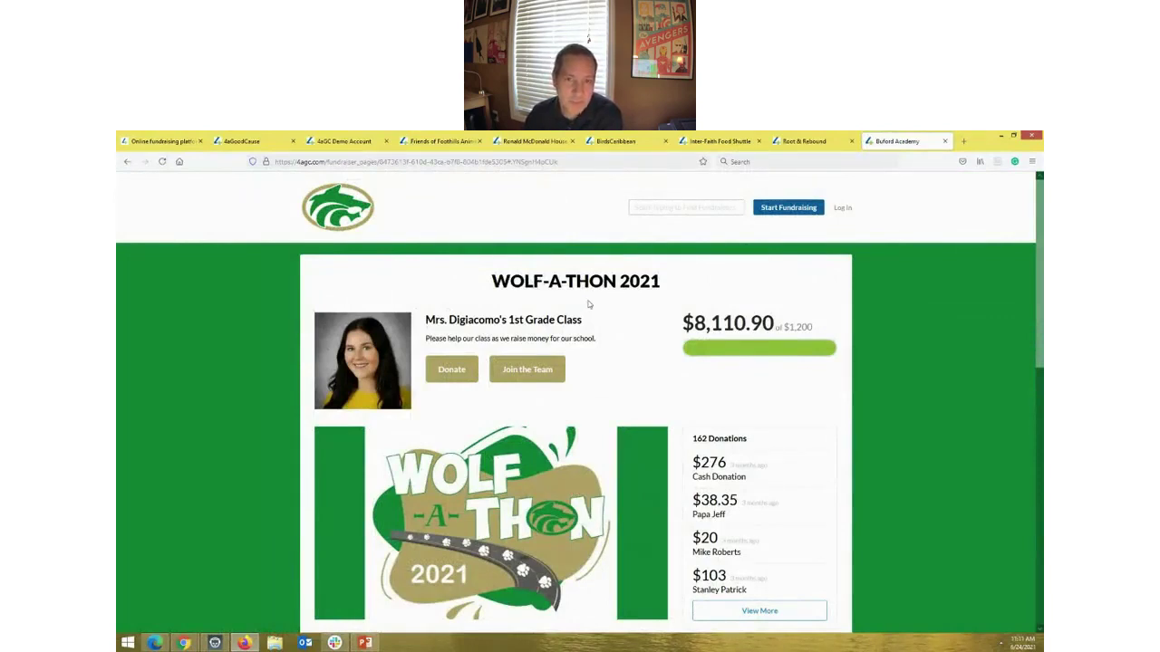
Step: Return to the Inter-Faith Food Shuttle admin account and view its dashboard
{"action": "left_click", "coordinate": [437, 141]}
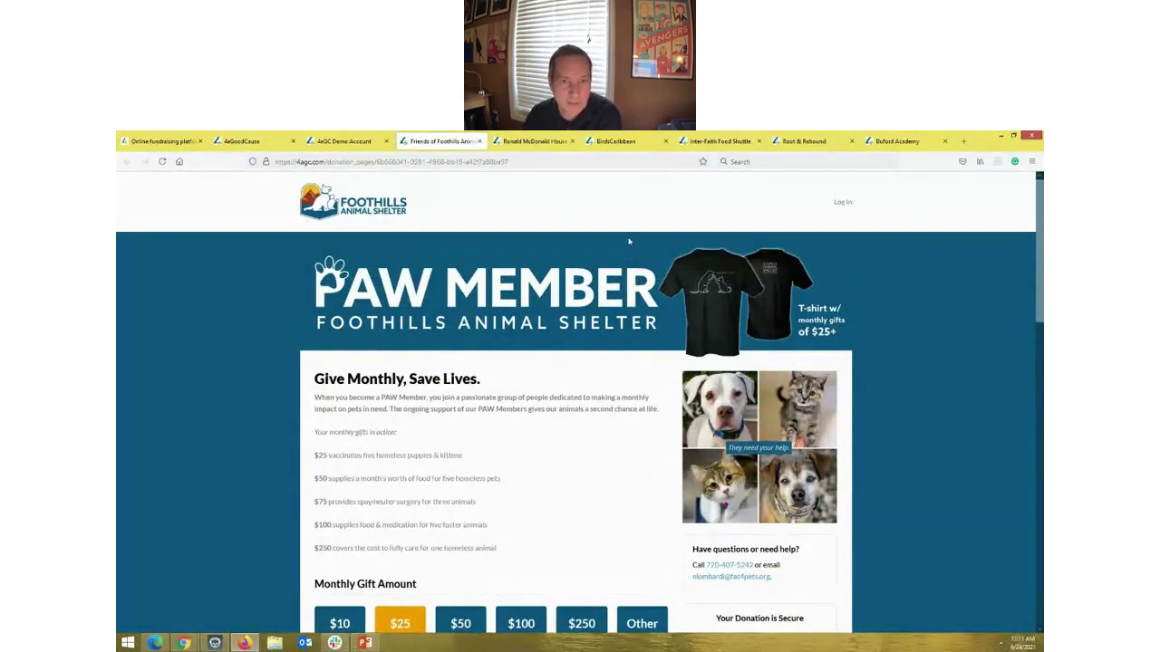
{"action": "left_click", "coordinate": [243, 141]}
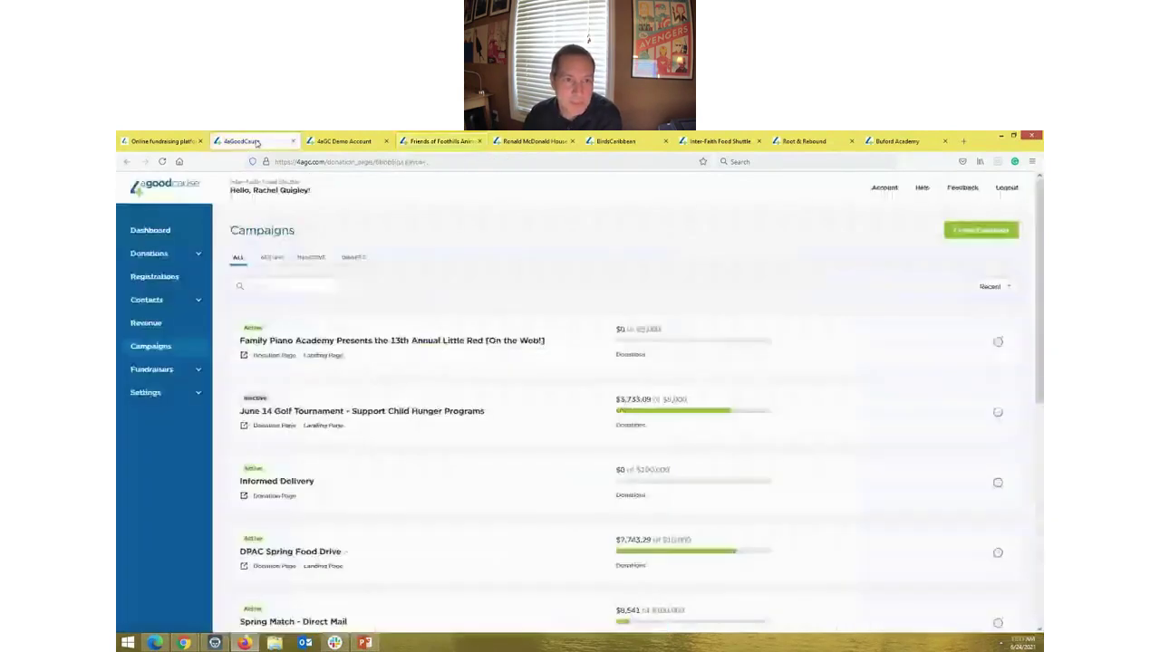
{"action": "left_click", "coordinate": [138, 231]}
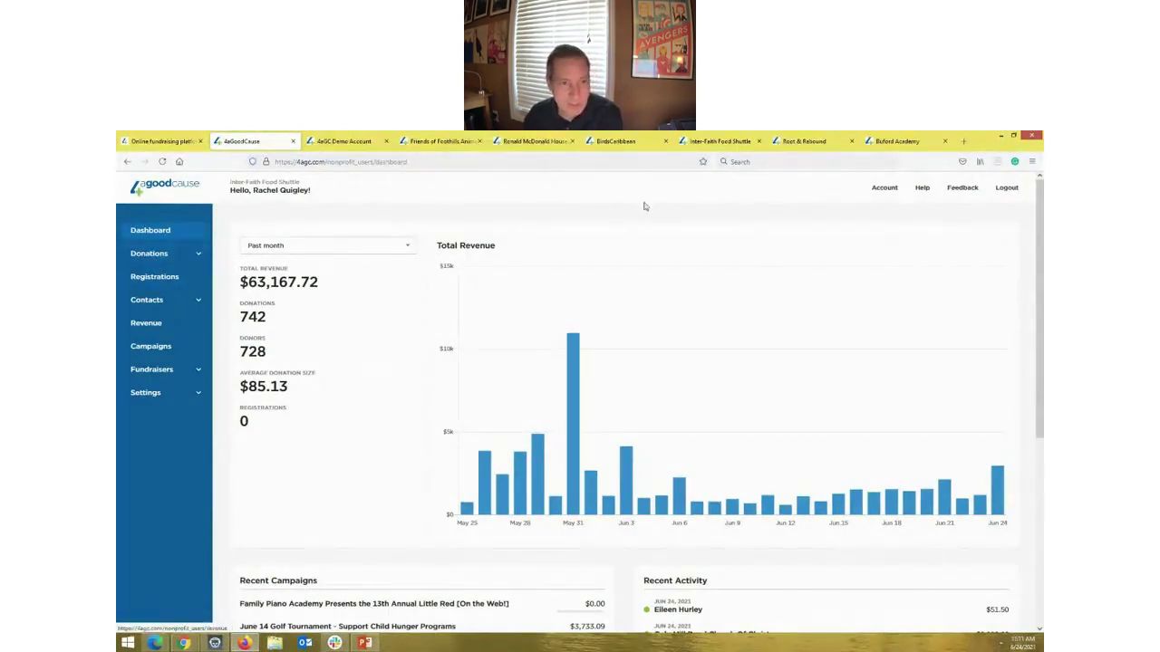
Step: View the account's registrations list and its full contacts list
{"action": "left_click", "coordinate": [169, 262]}
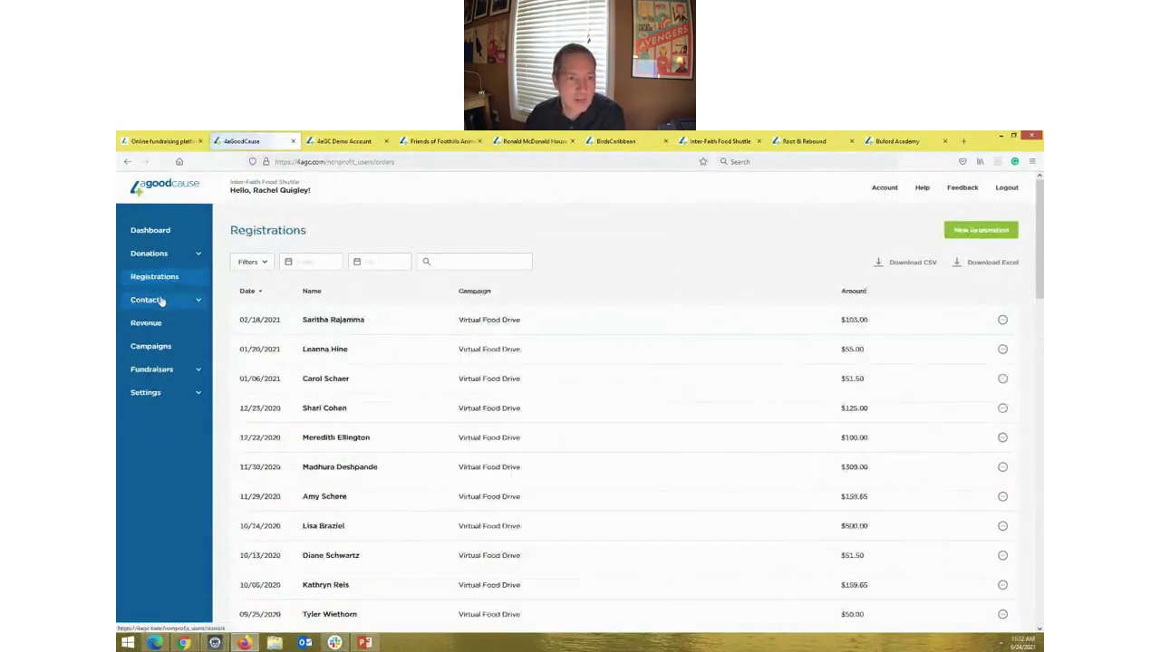
{"action": "left_click", "coordinate": [154, 306]}
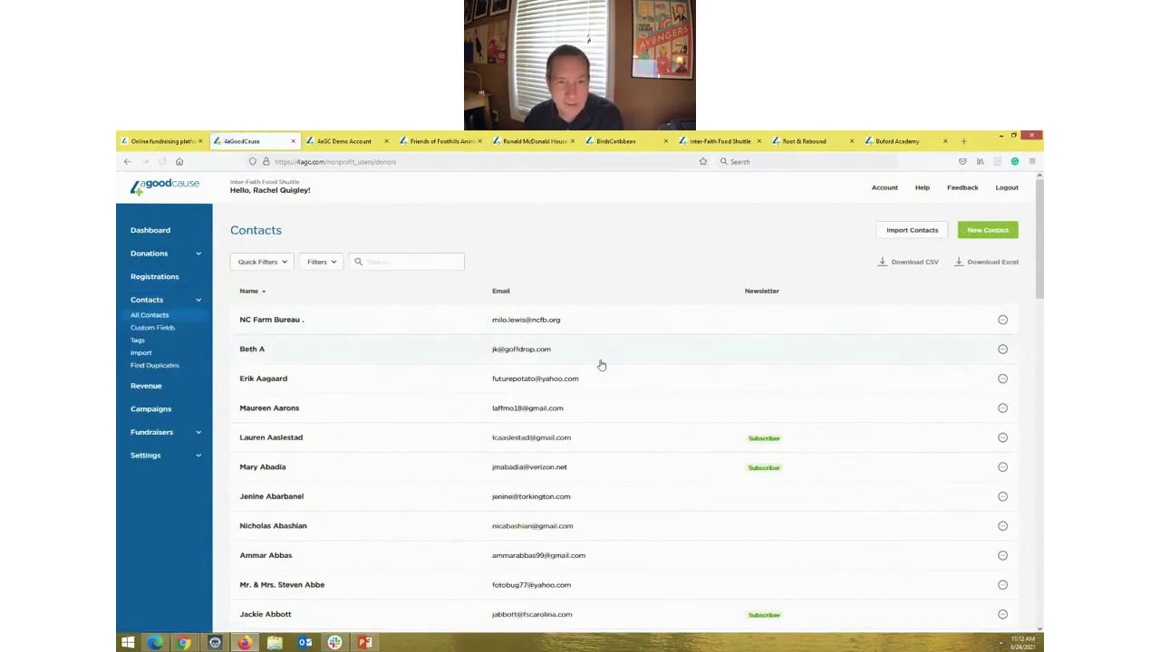
Step: Switch to the demo account in Microsoft Edge and examine the sample donor's profile, including giving activity, tags, personal details, relationships and notes
{"action": "mouse_move", "coordinate": [154, 642]}
{"action": "left_click", "coordinate": [163, 594]}
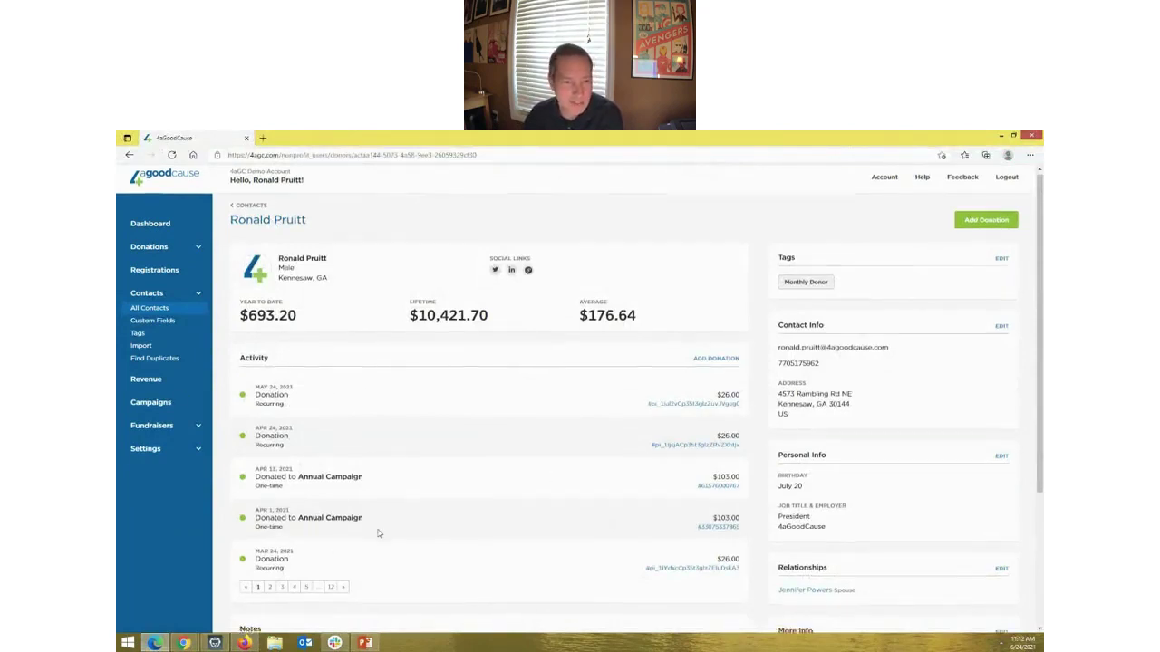
{"action": "scroll", "coordinate": [378, 533], "scroll_direction": "down", "scroll_amount": 3}
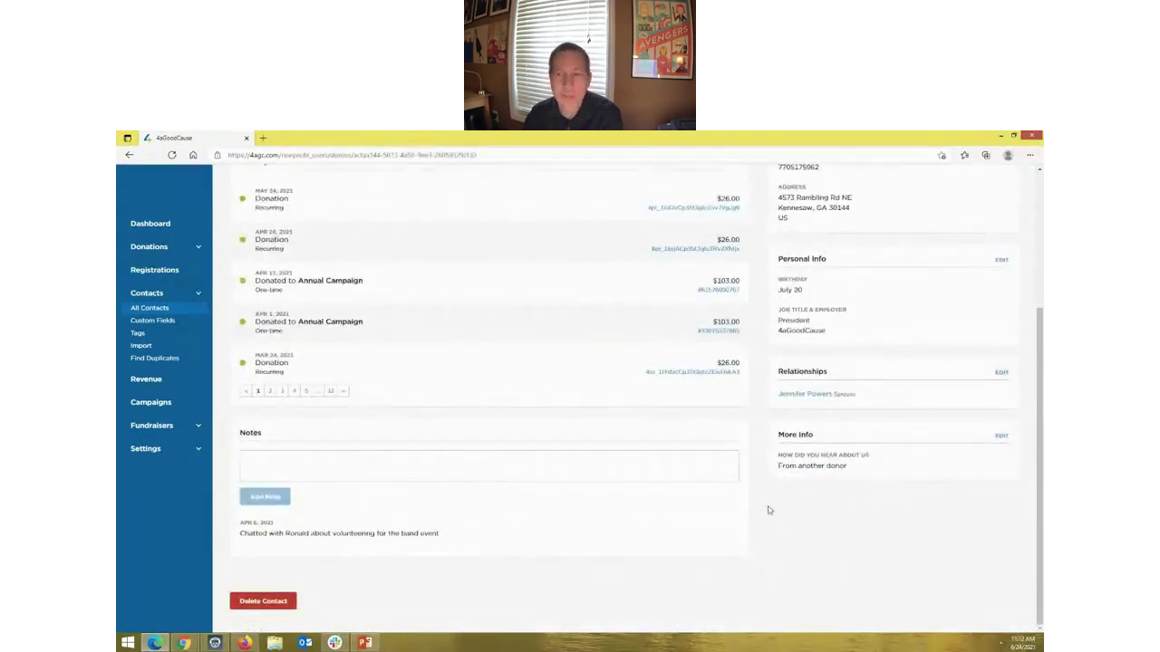
{"action": "scroll", "coordinate": [768, 510], "scroll_direction": "up", "scroll_amount": 5}
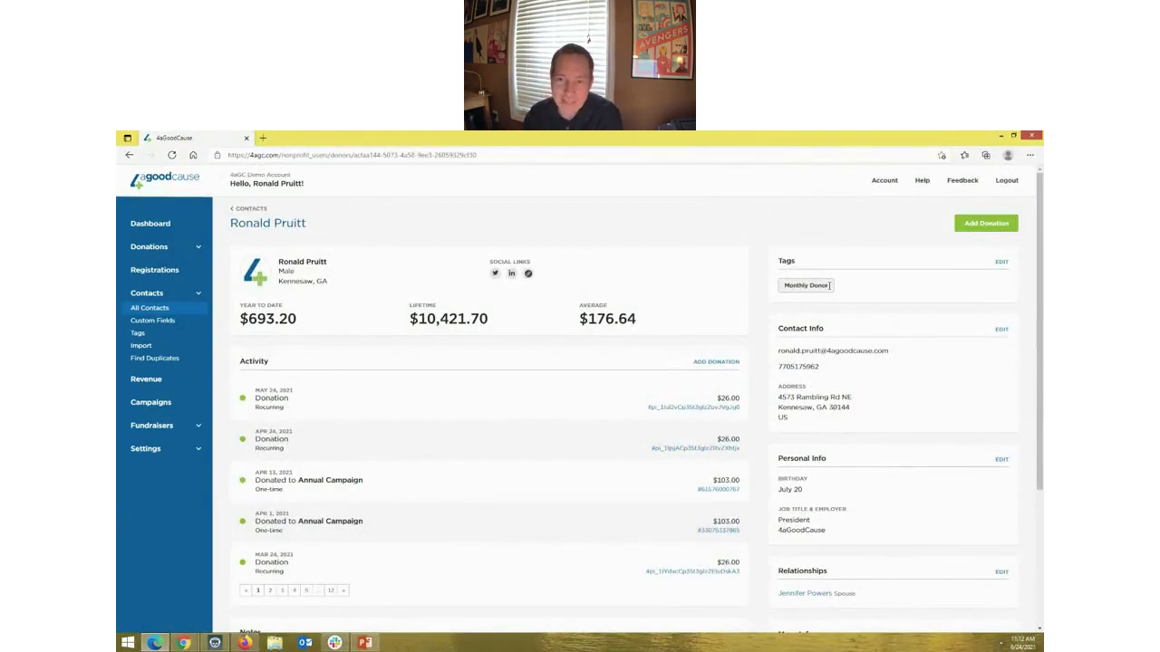
{"action": "scroll", "coordinate": [759, 404], "scroll_direction": "down", "scroll_amount": 5}
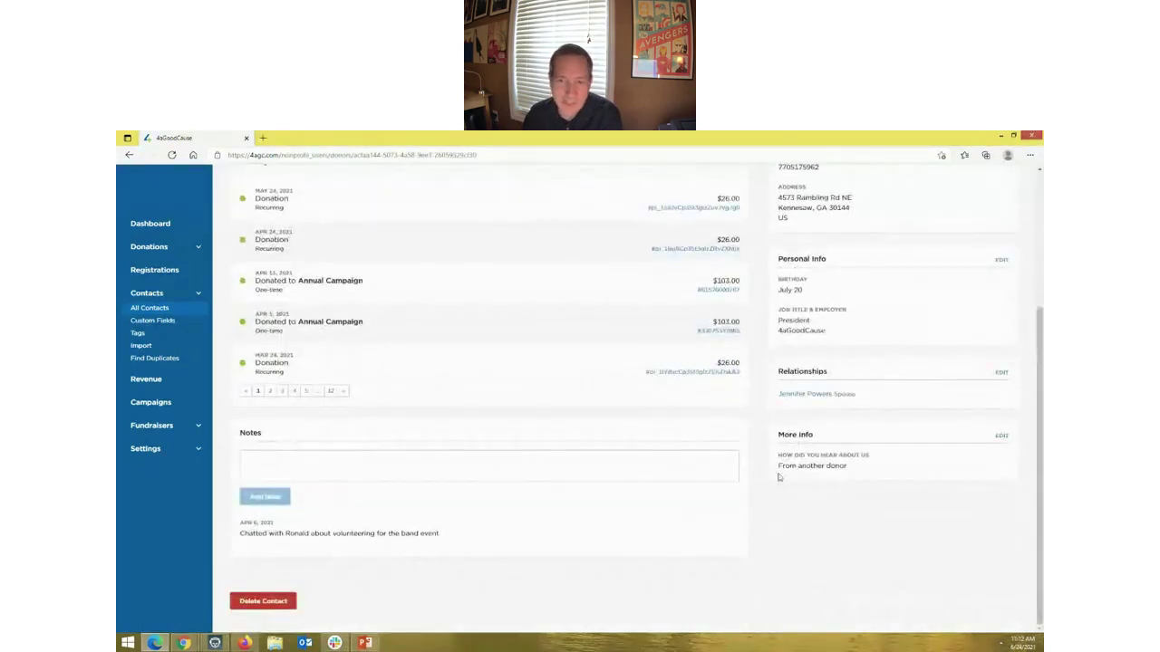
{"action": "scroll", "coordinate": [788, 418], "scroll_direction": "up", "scroll_amount": 5}
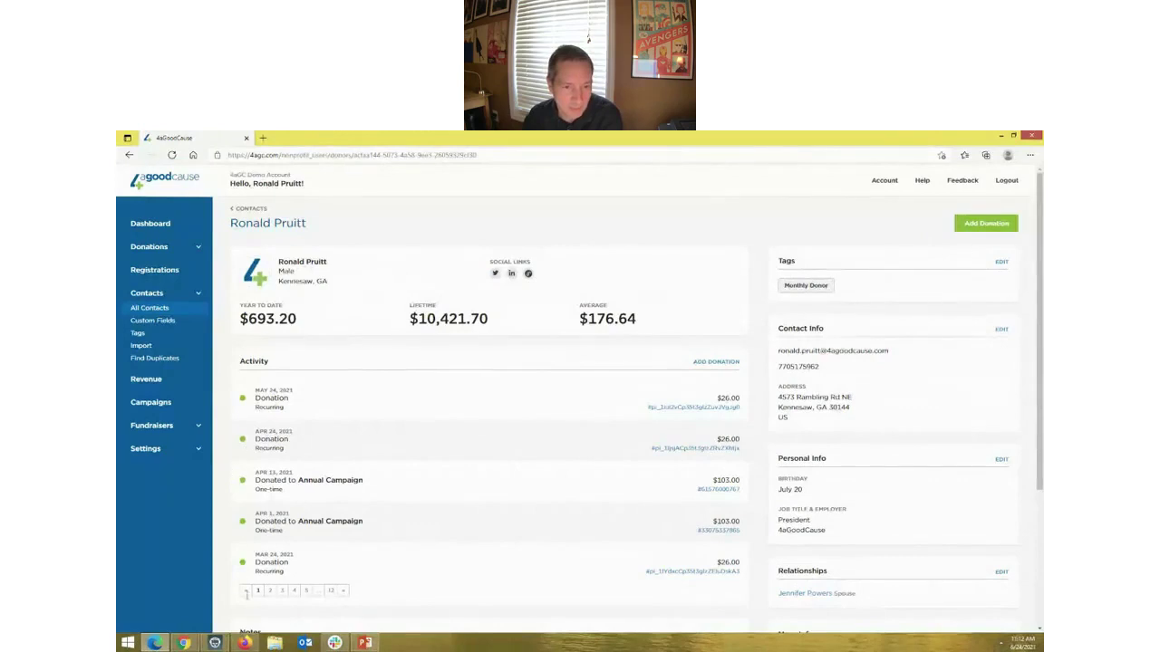
Step: Switch back to the Inter-Faith Food Shuttle account in Firefox and view the revenue report
{"action": "left_click", "coordinate": [244, 642]}
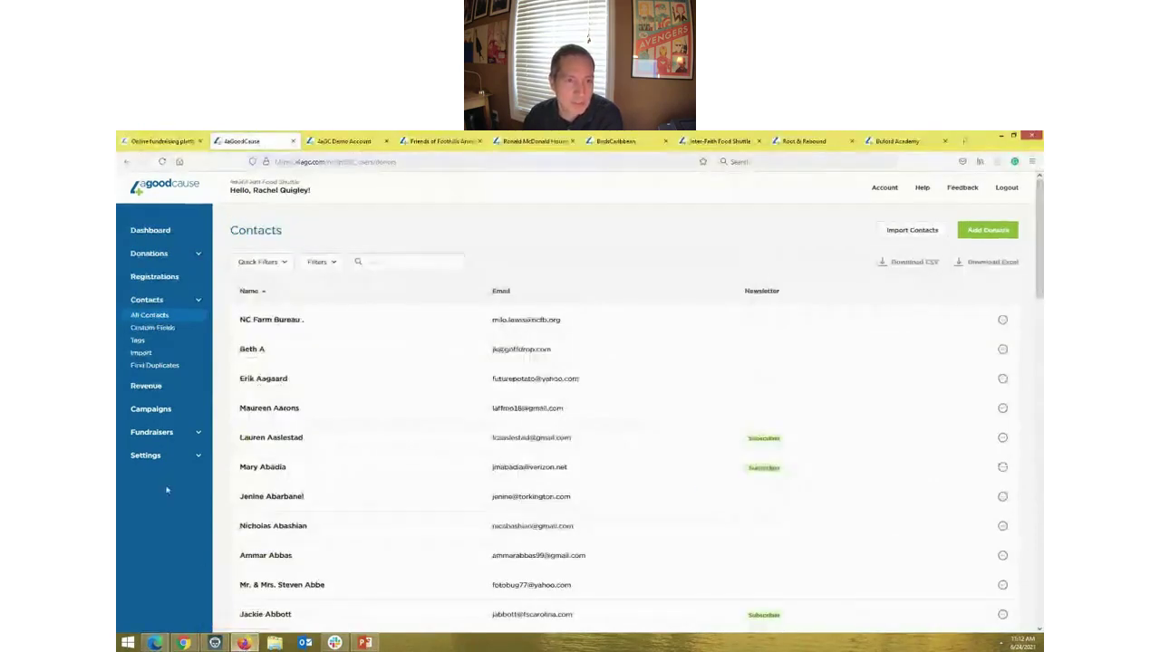
{"action": "left_click", "coordinate": [145, 387]}
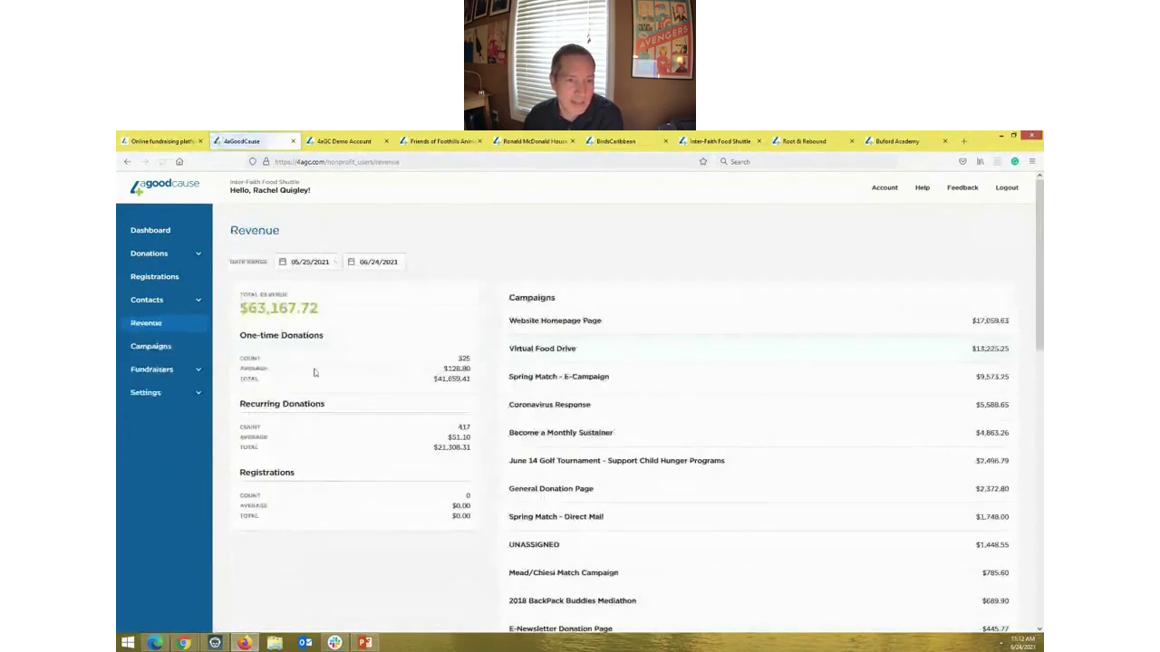
Step: Go through the account settings, viewing the account information, the nonprofit users and the available integrations
{"action": "left_click", "coordinate": [151, 395]}
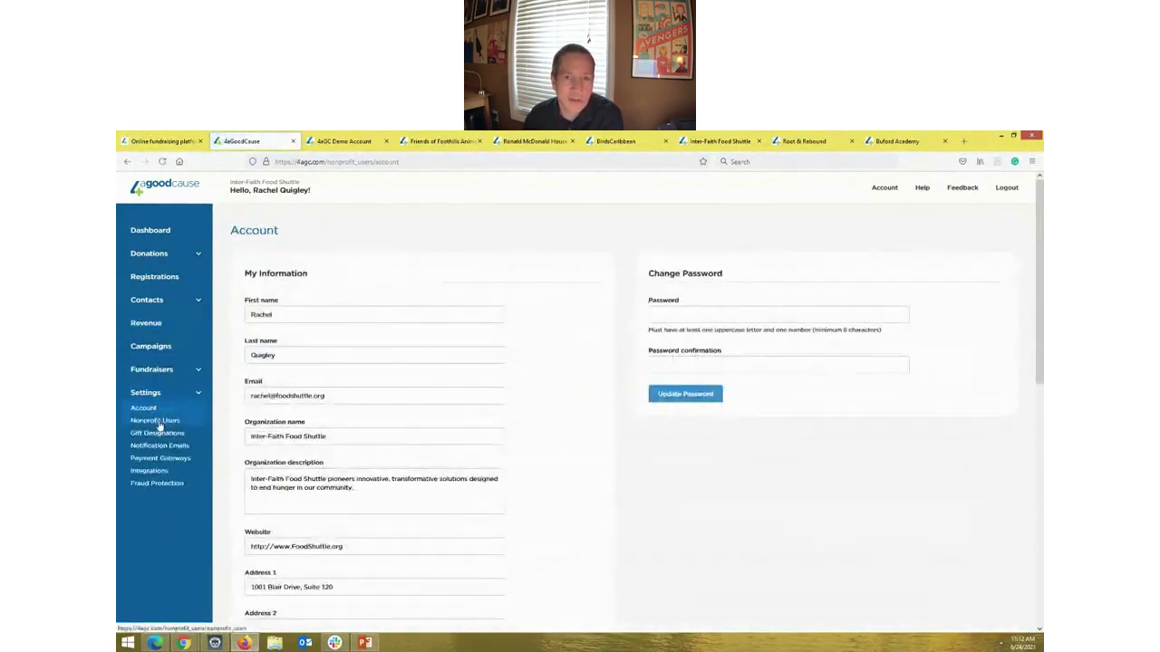
{"action": "left_click", "coordinate": [156, 422]}
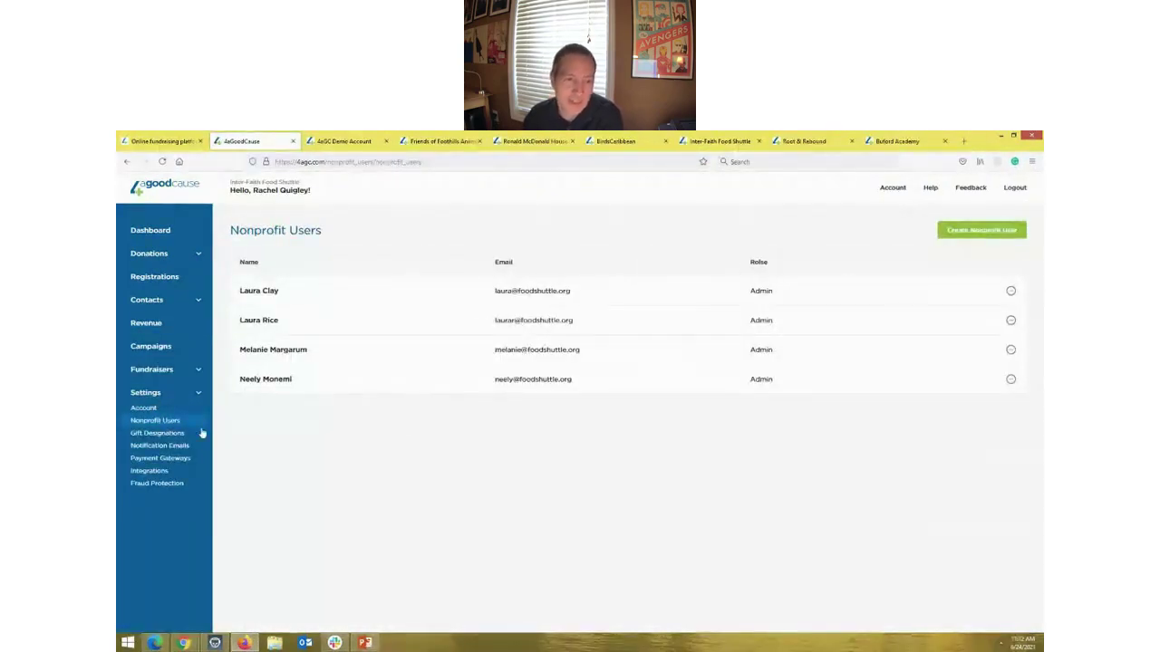
{"action": "left_click", "coordinate": [150, 472]}
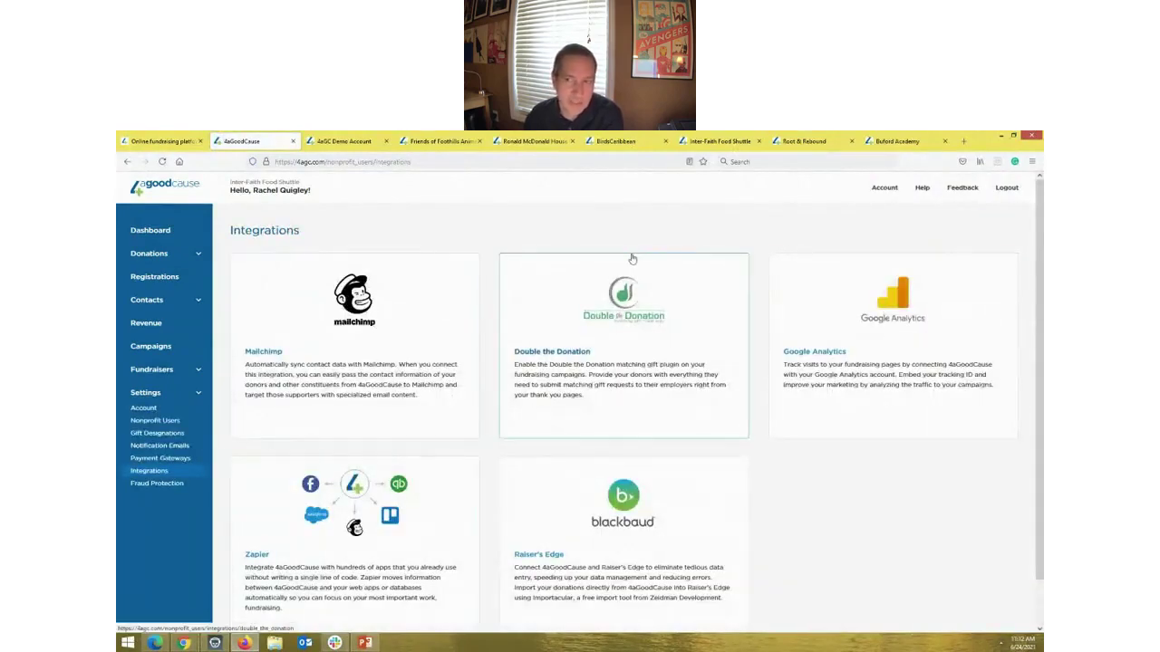
Step: Open the help center and look over its article categories, finishing back on the Foothills Animal Shelter monthly giving page
{"action": "left_click", "coordinate": [921, 188]}
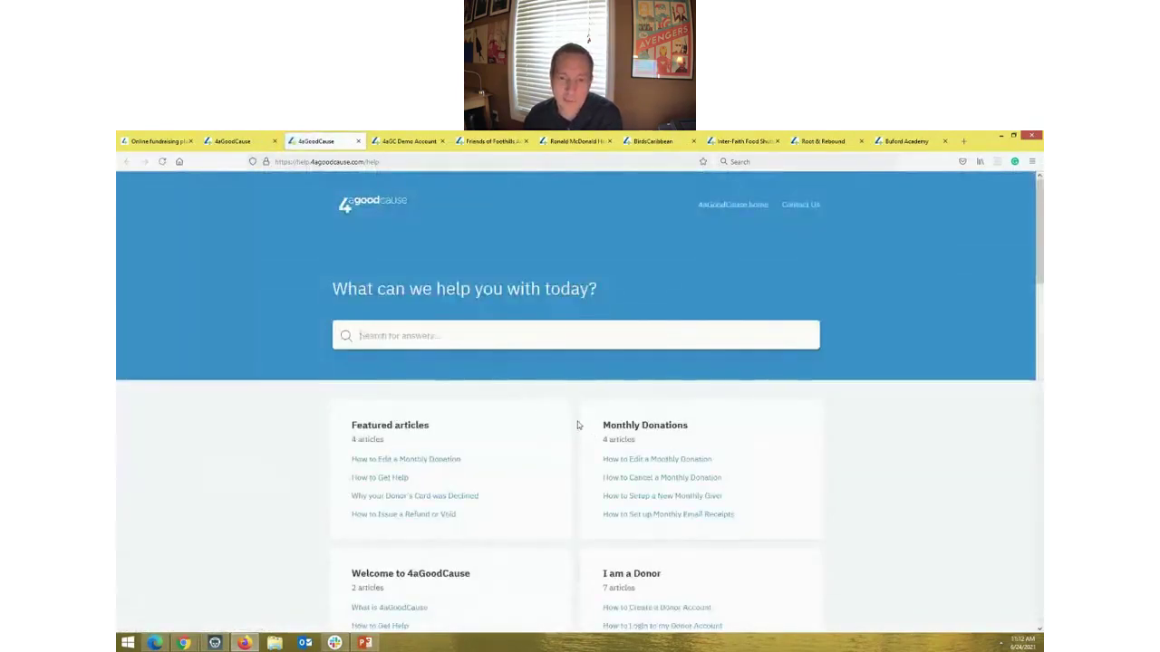
{"action": "scroll", "coordinate": [578, 421], "scroll_direction": "down", "scroll_amount": 6}
{"action": "scroll", "coordinate": [577, 422], "scroll_direction": "up", "scroll_amount": 6}
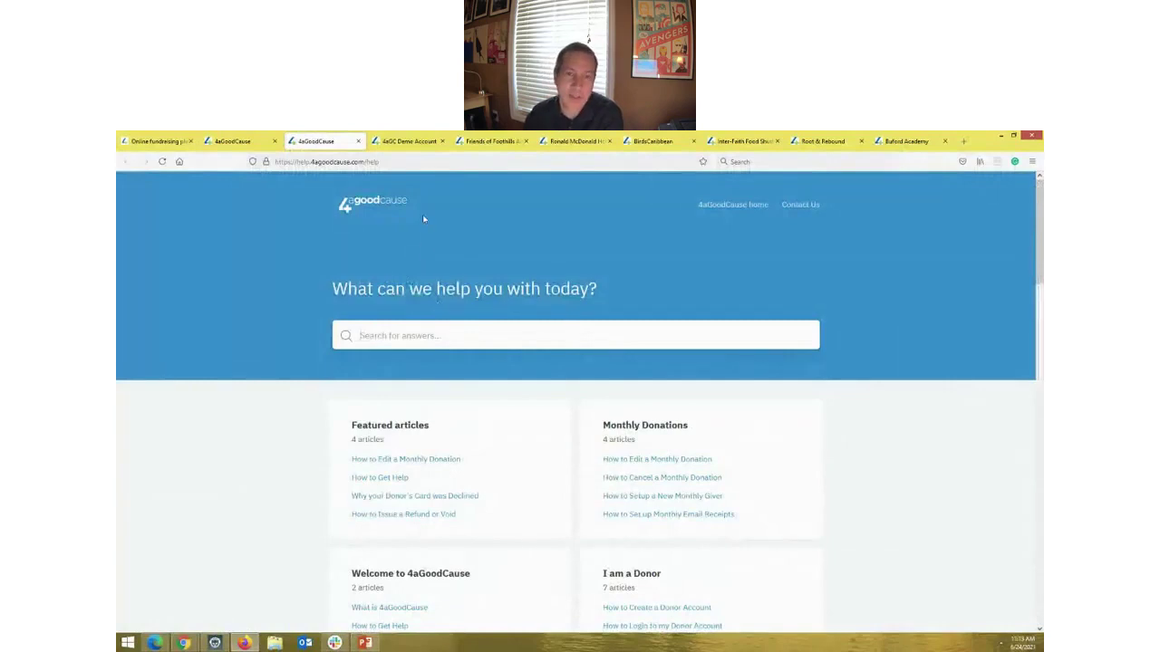
{"action": "left_click", "coordinate": [489, 140]}
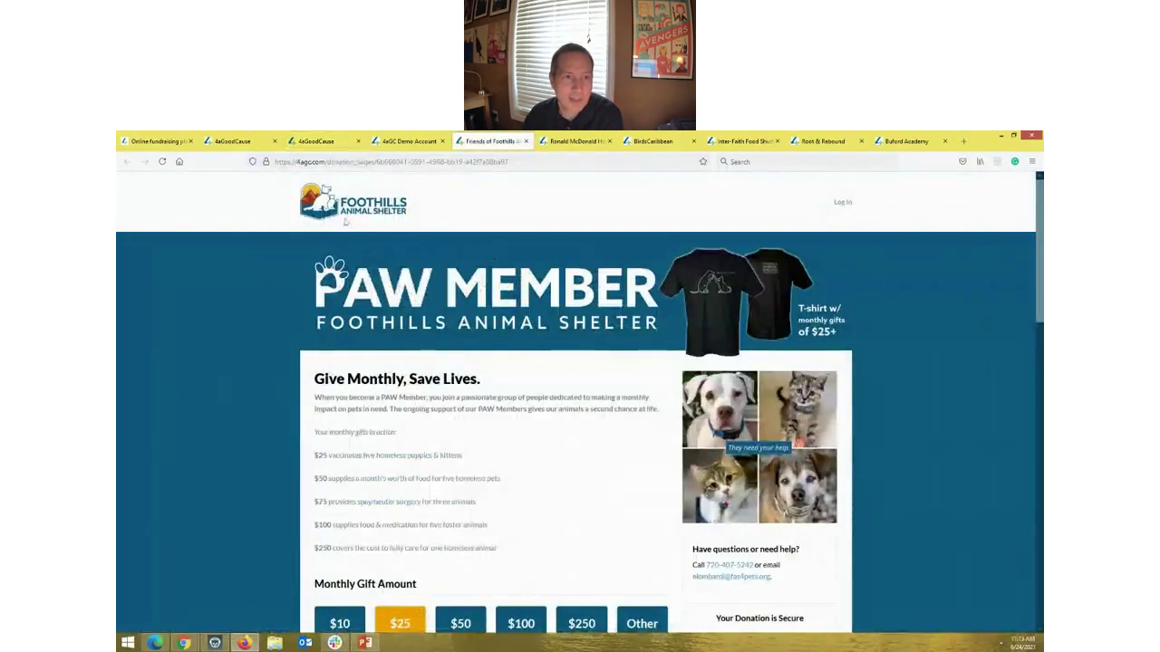
Step: Bring the Inter-Faith Food Shuttle account back to its dashboard and open the pricing page of the 4aGoodCause website
{"action": "left_click", "coordinate": [232, 140]}
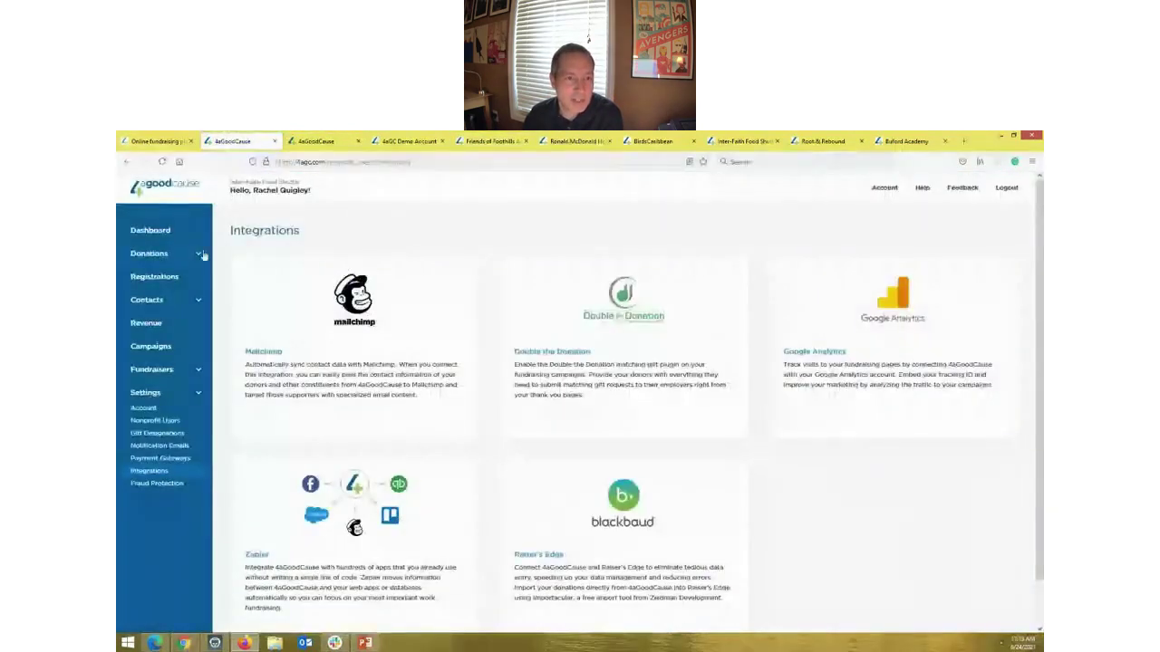
{"action": "left_click", "coordinate": [175, 230]}
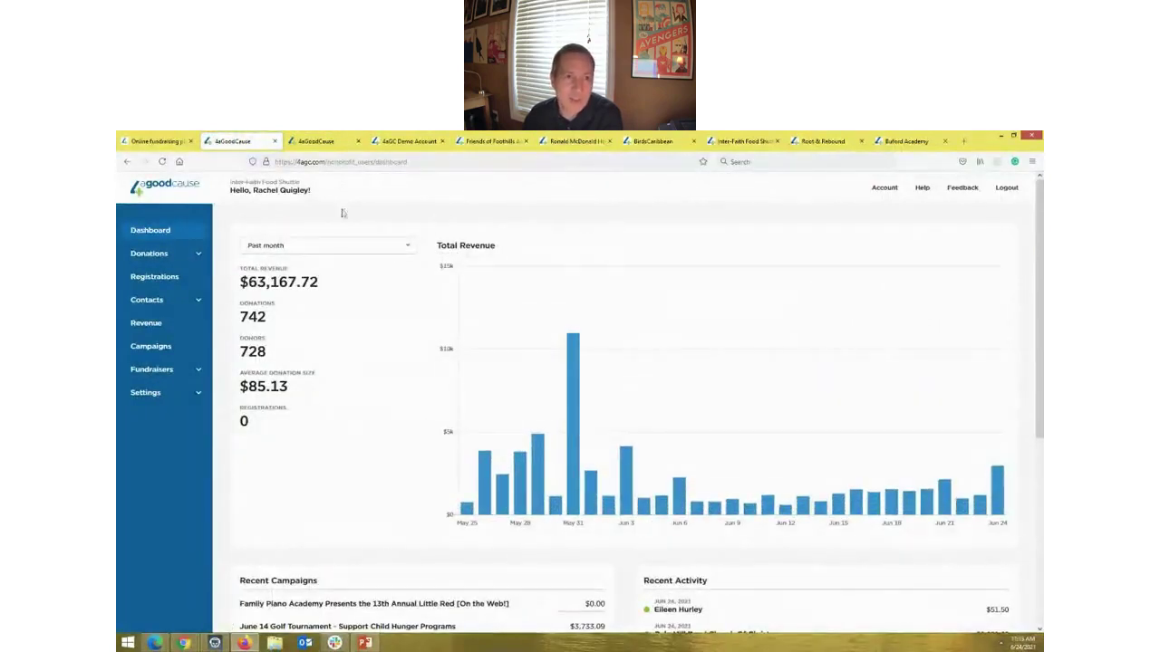
{"action": "left_click", "coordinate": [178, 142]}
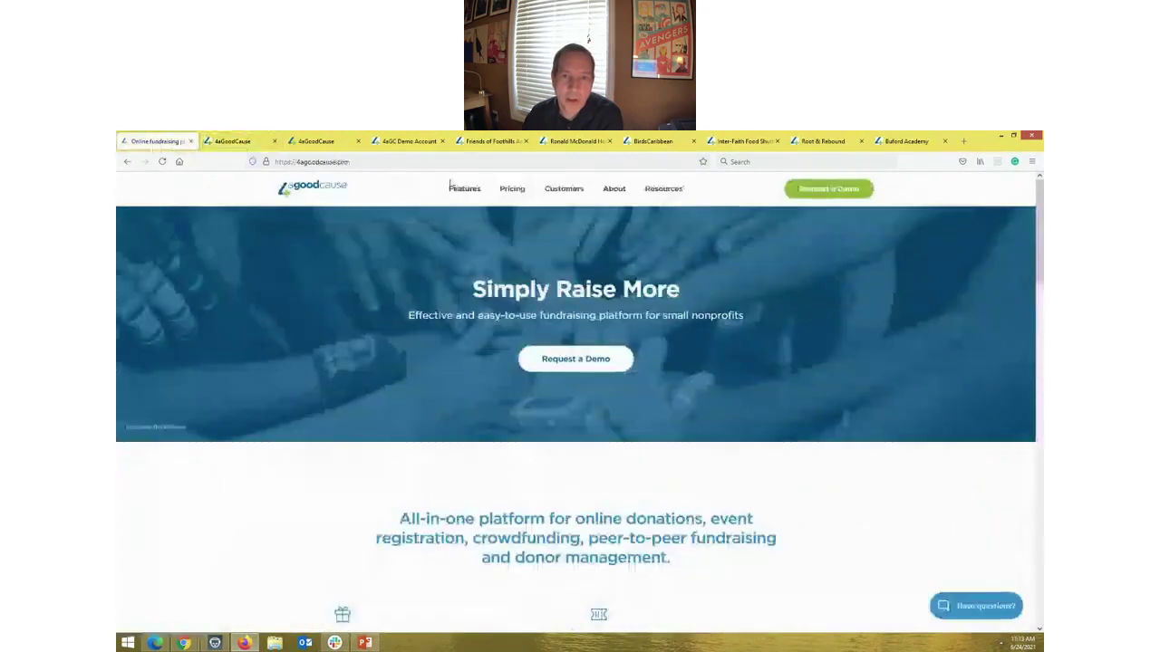
{"action": "left_click", "coordinate": [504, 190]}
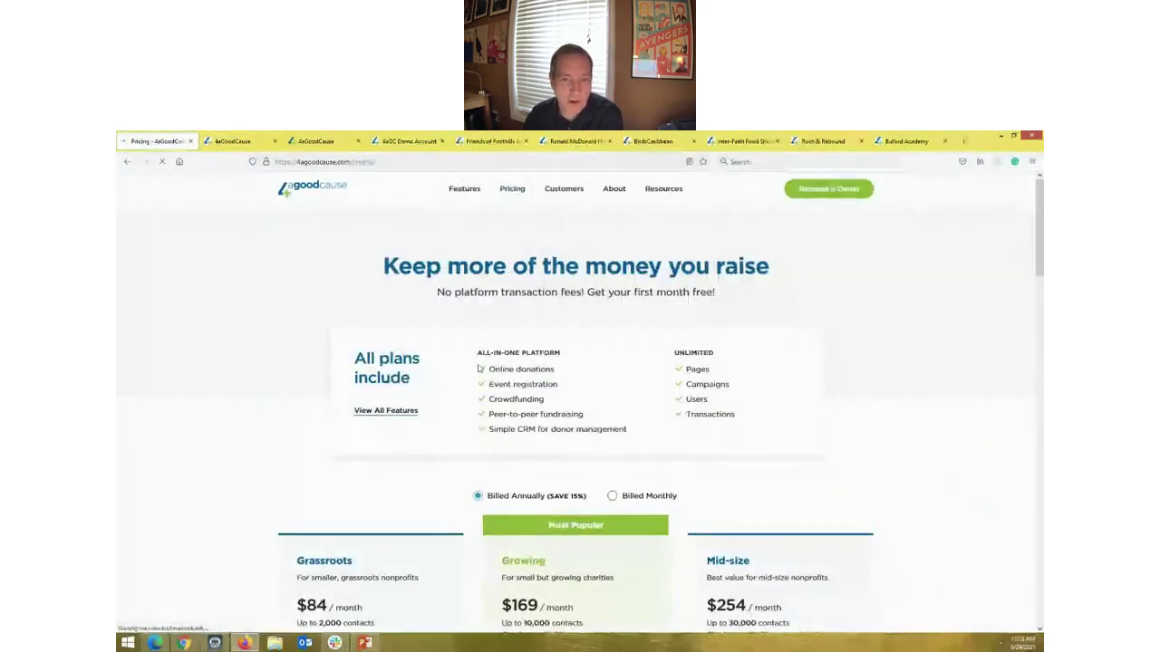
Step: Examine the Grassroots, Growing and Mid-size plans, highlighting the "No platform transaction fees!" note, and look over the rest of the pricing page
{"action": "scroll", "coordinate": [478, 368], "scroll_direction": "down", "scroll_amount": 2}
{"action": "scroll", "coordinate": [478, 368], "scroll_direction": "down", "scroll_amount": 1}
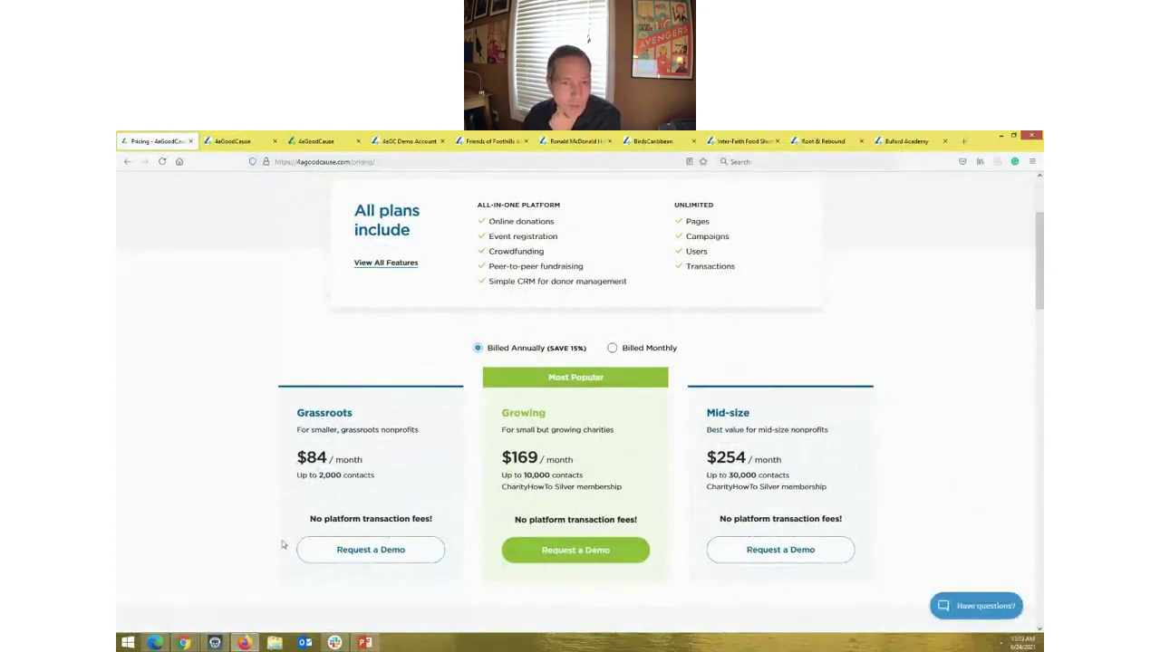
{"action": "mouse_move", "coordinate": [306, 523]}
{"action": "left_mouse_down"}
{"action": "mouse_move", "coordinate": [438, 522]}
{"action": "mouse_move", "coordinate": [306, 523]}
{"action": "left_mouse_up"}
{"action": "left_click", "coordinate": [445, 523]}
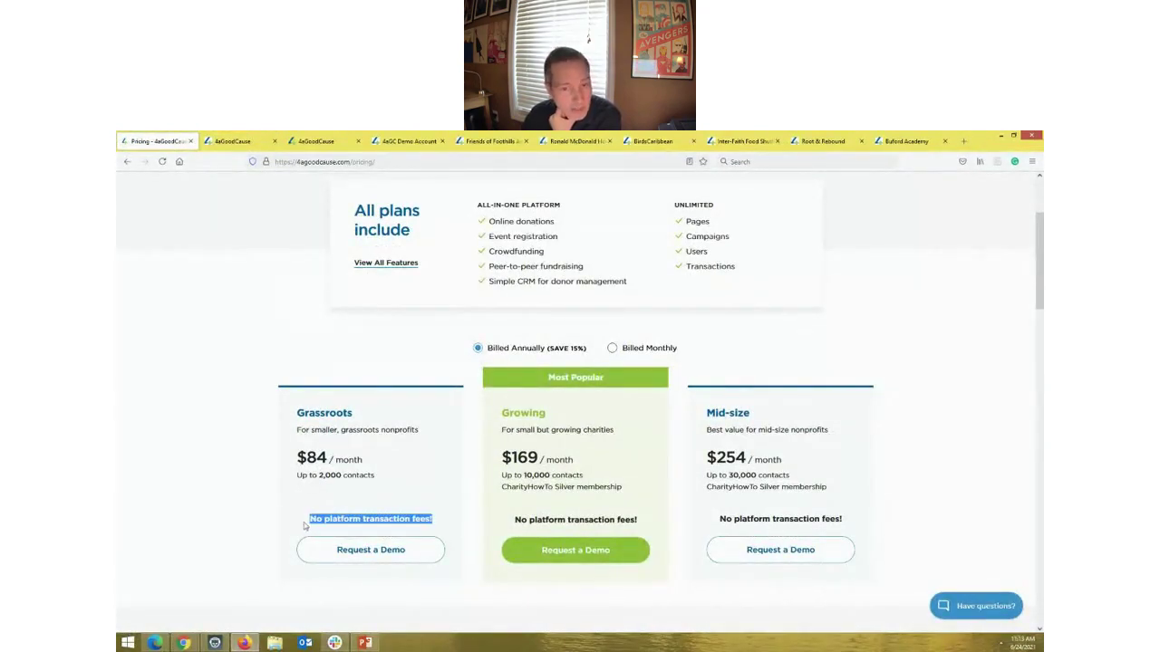
{"action": "left_click", "coordinate": [474, 401]}
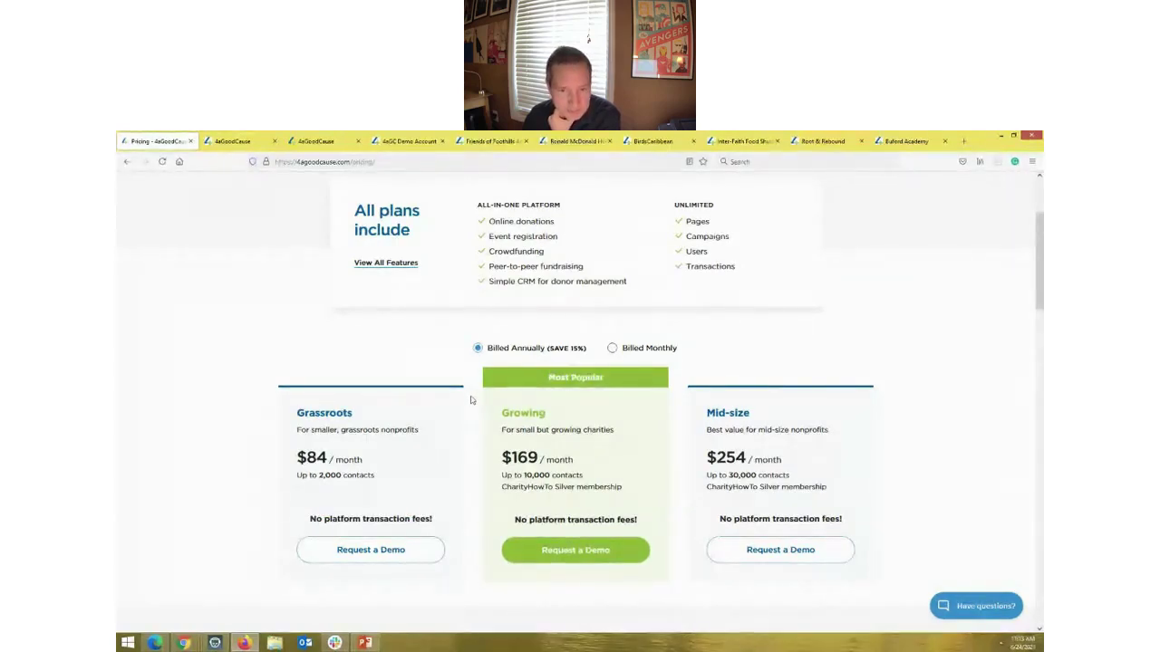
{"action": "scroll", "coordinate": [470, 399], "scroll_direction": "down", "scroll_amount": 2}
{"action": "scroll", "coordinate": [470, 400], "scroll_direction": "down", "scroll_amount": 10}
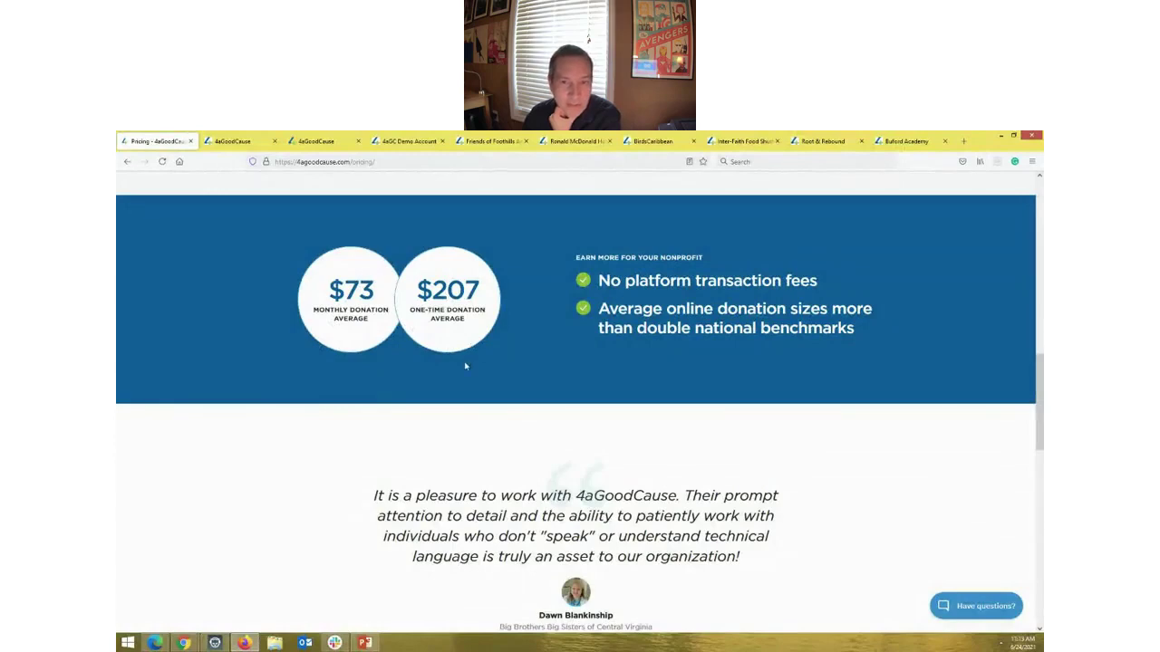
{"action": "scroll", "coordinate": [465, 365], "scroll_direction": "up", "scroll_amount": 8}
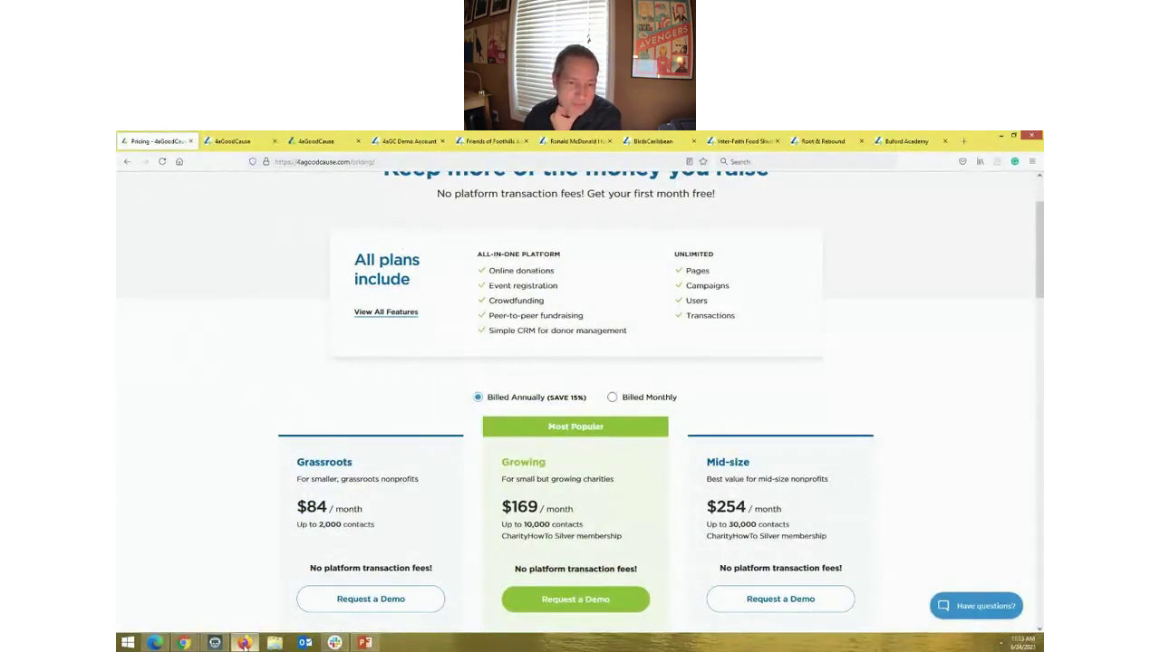
Step: Switch to PowerPoint, present the 4aGoodCause Demo slide full screen and end the slide show
{"action": "left_click", "coordinate": [365, 643]}
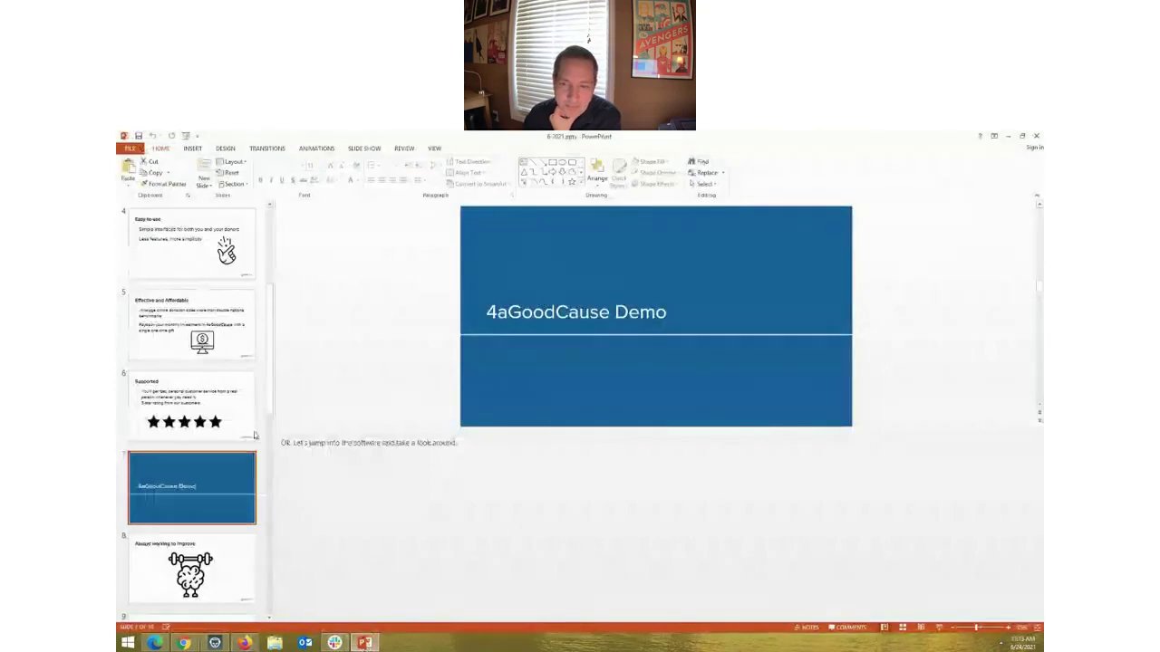
{"action": "left_click", "coordinate": [939, 628]}
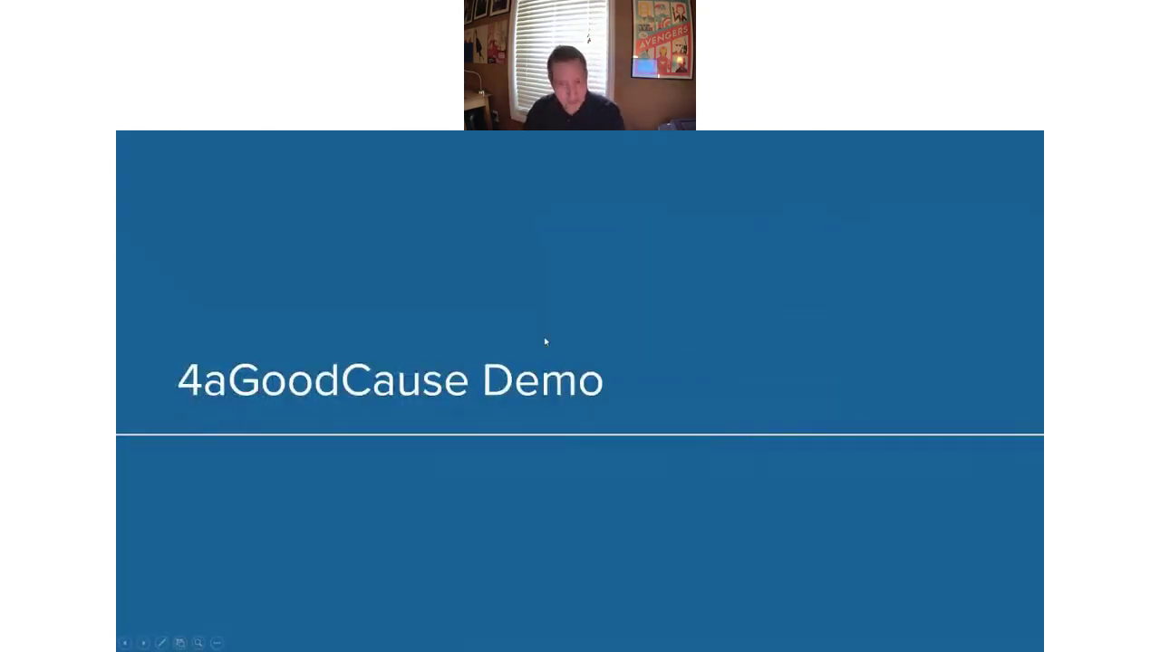
{"action": "key", "text": "Escape"}
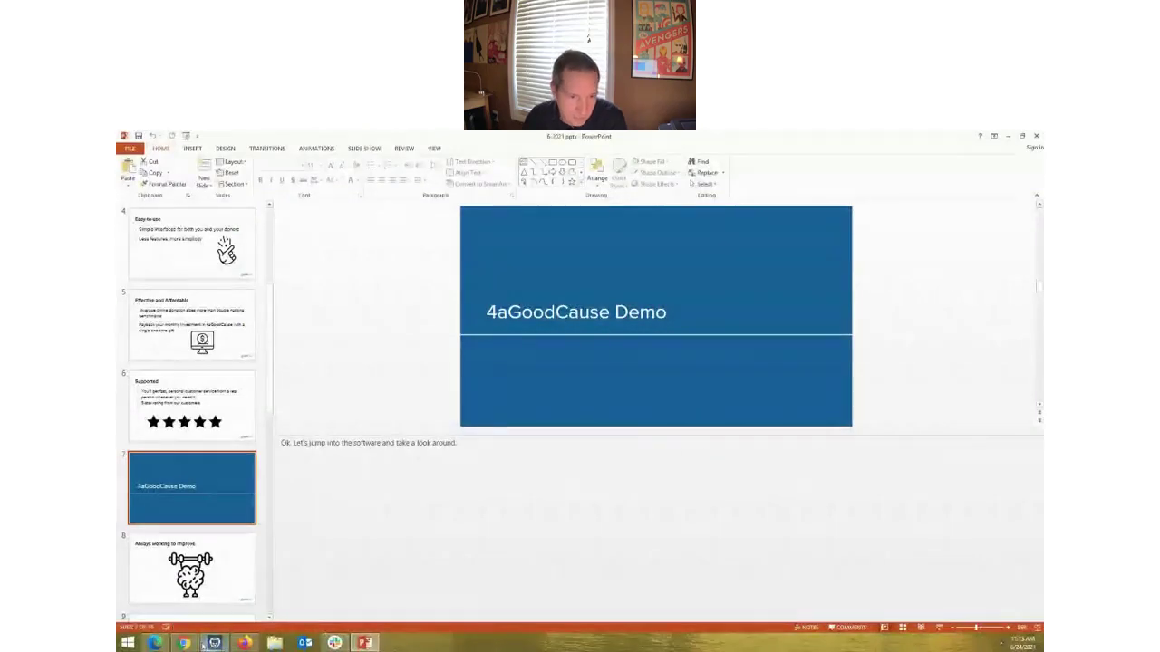
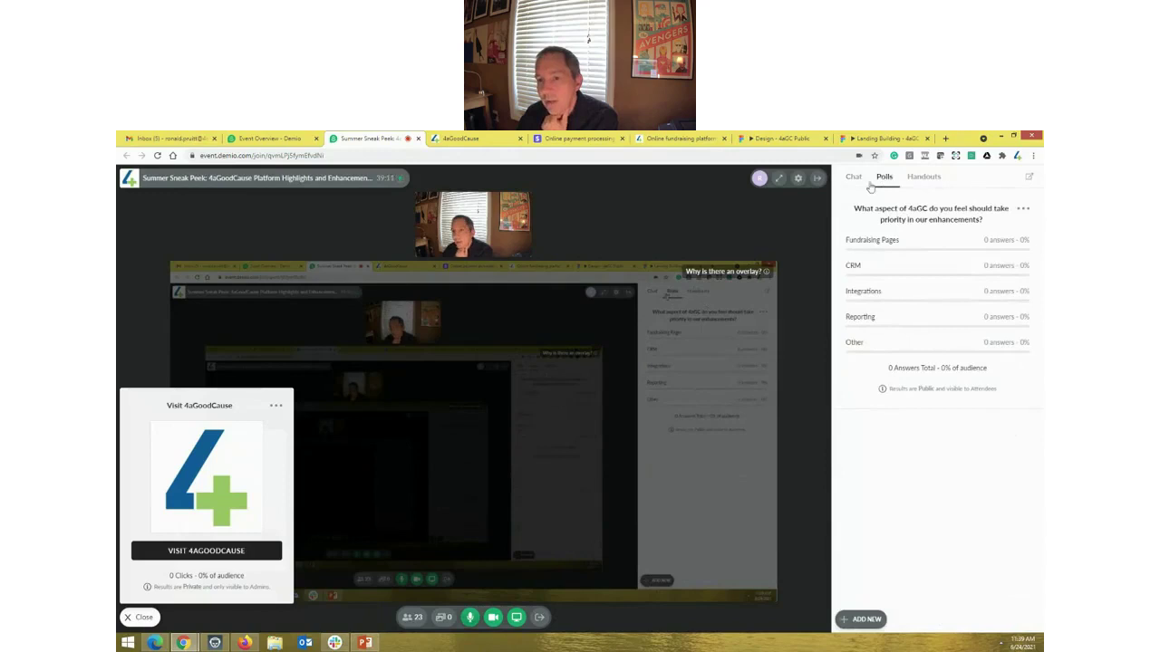
Step: View the Voices for Justice page in Firefox and switch to the Inter-Faith Food Shuttle dashboard in Chrome
{"action": "left_click", "coordinate": [245, 643]}
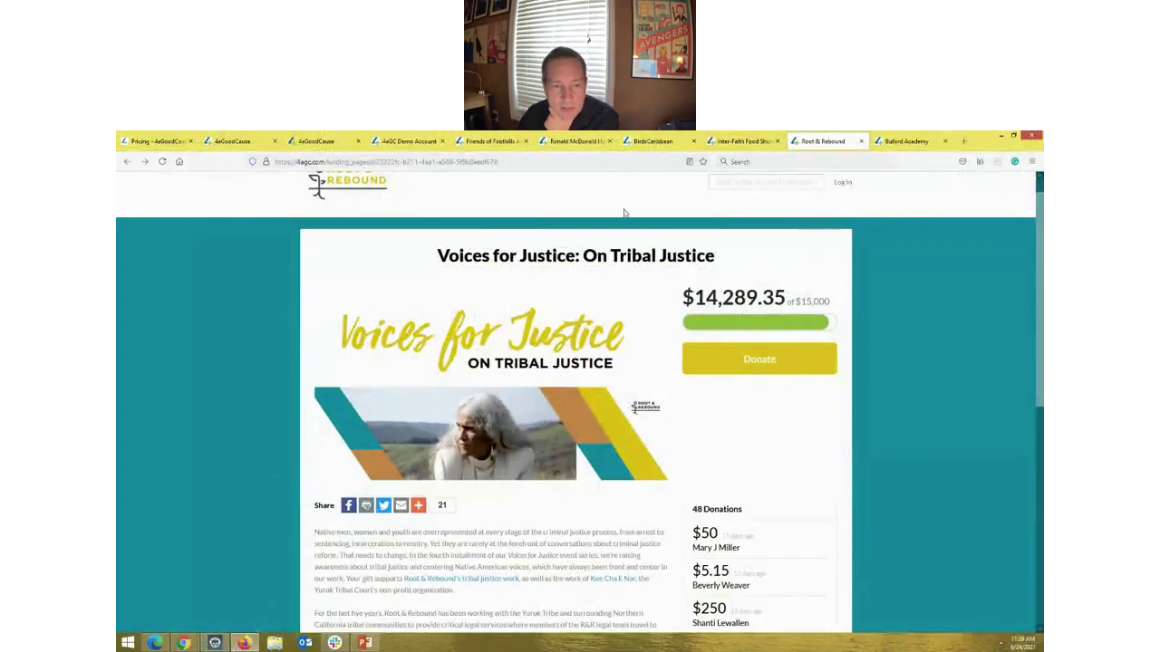
{"action": "mouse_move", "coordinate": [183, 643]}
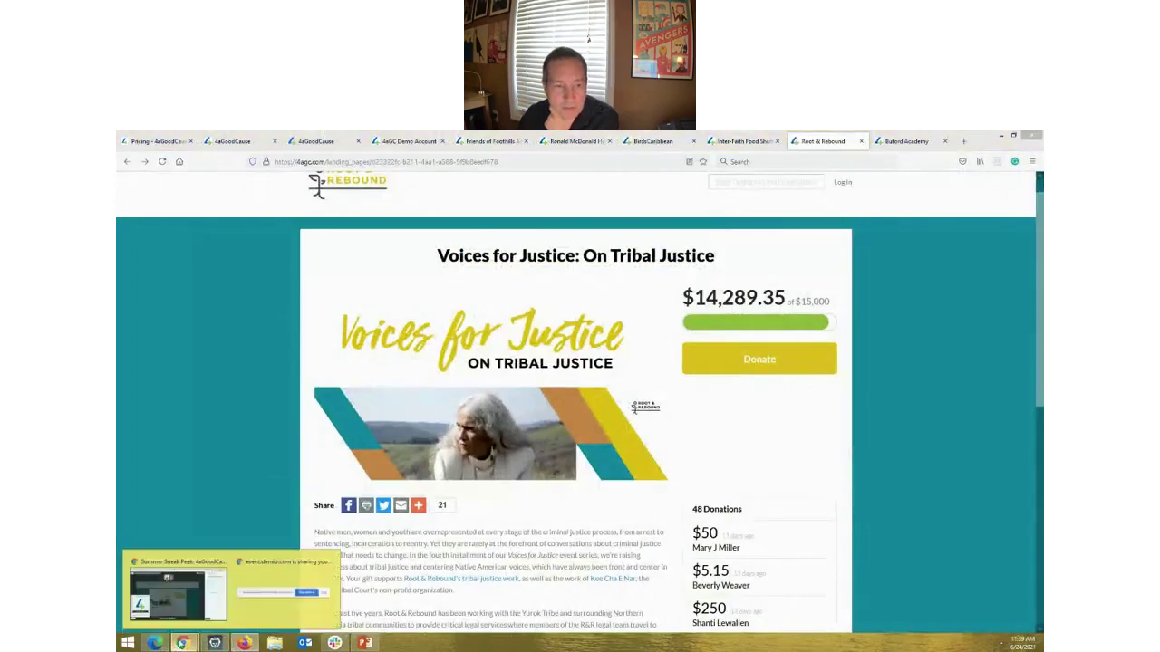
{"action": "left_click", "coordinate": [171, 566]}
{"action": "key", "text": "ctrl+Tab"}
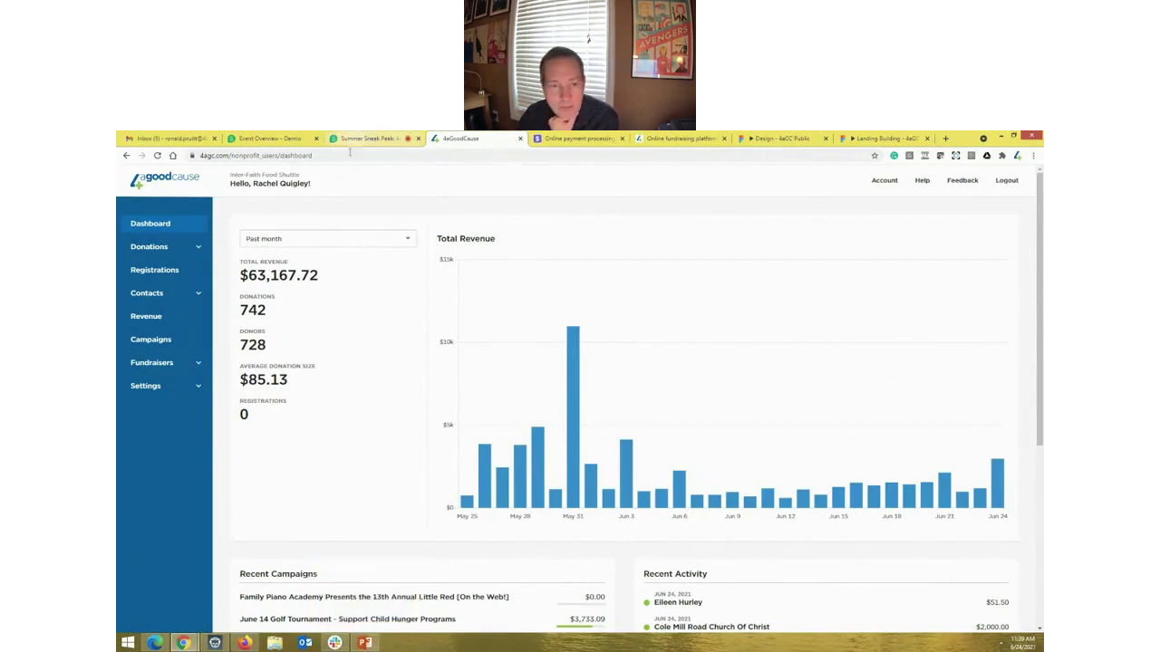
Step: Switch to PowerPoint, present the Q&A slide full screen and end the slide show
{"action": "left_click", "coordinate": [365, 642]}
{"action": "left_click", "coordinate": [194, 566]}
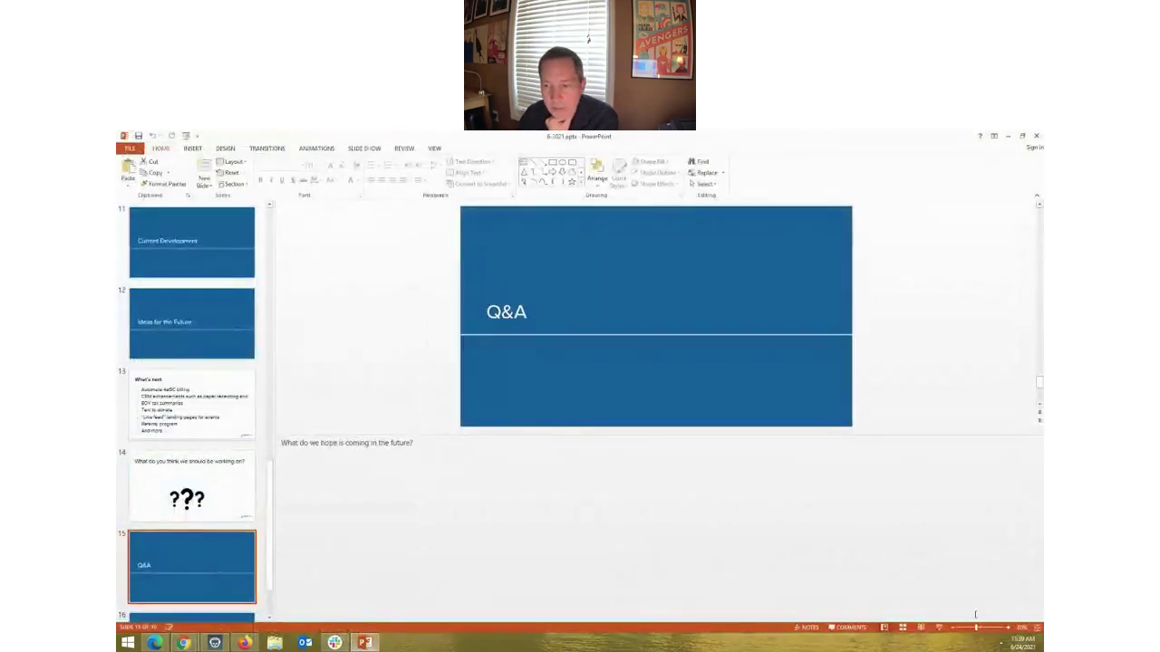
{"action": "left_click", "coordinate": [939, 628]}
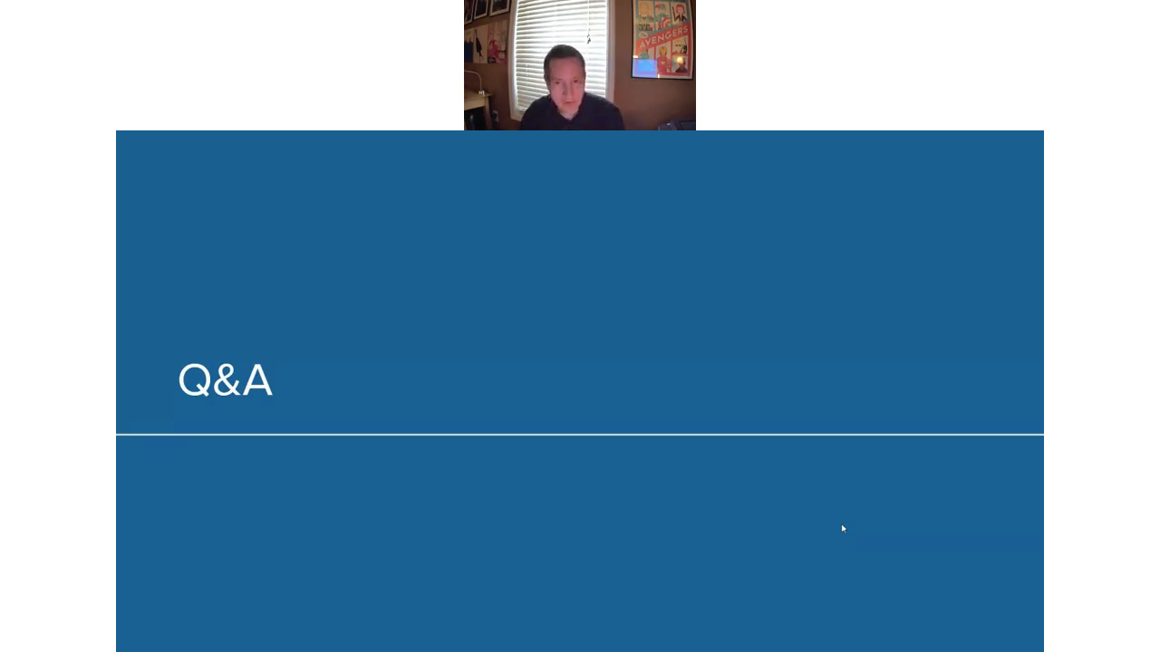
{"action": "key", "text": "Escape"}
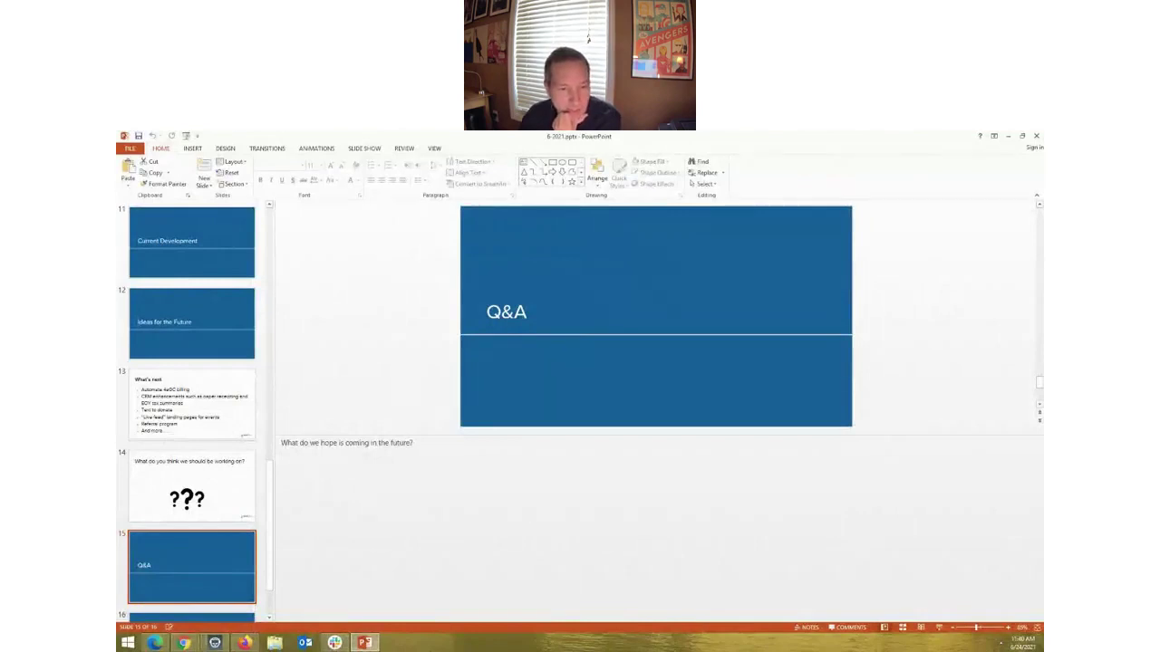
Step: Bring up the 4aGoodCause homepage in Chrome, and switch to the Inter-Faith Food Shuttle dashboard in Firefox
{"action": "mouse_move", "coordinate": [184, 642]}
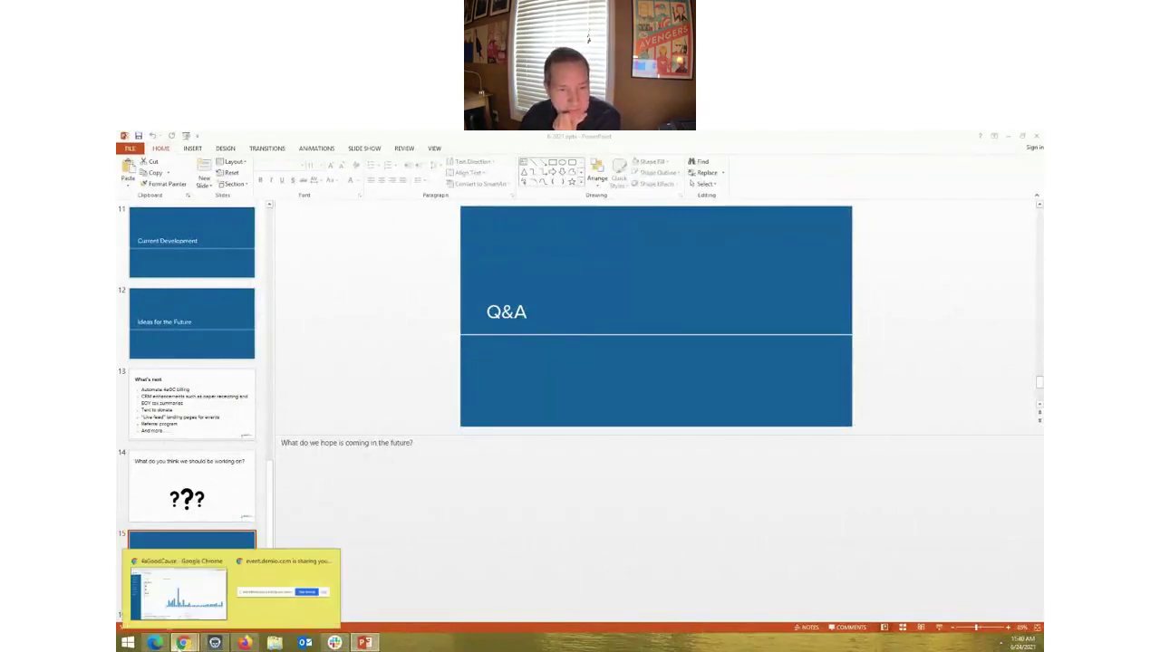
{"action": "left_click", "coordinate": [188, 564]}
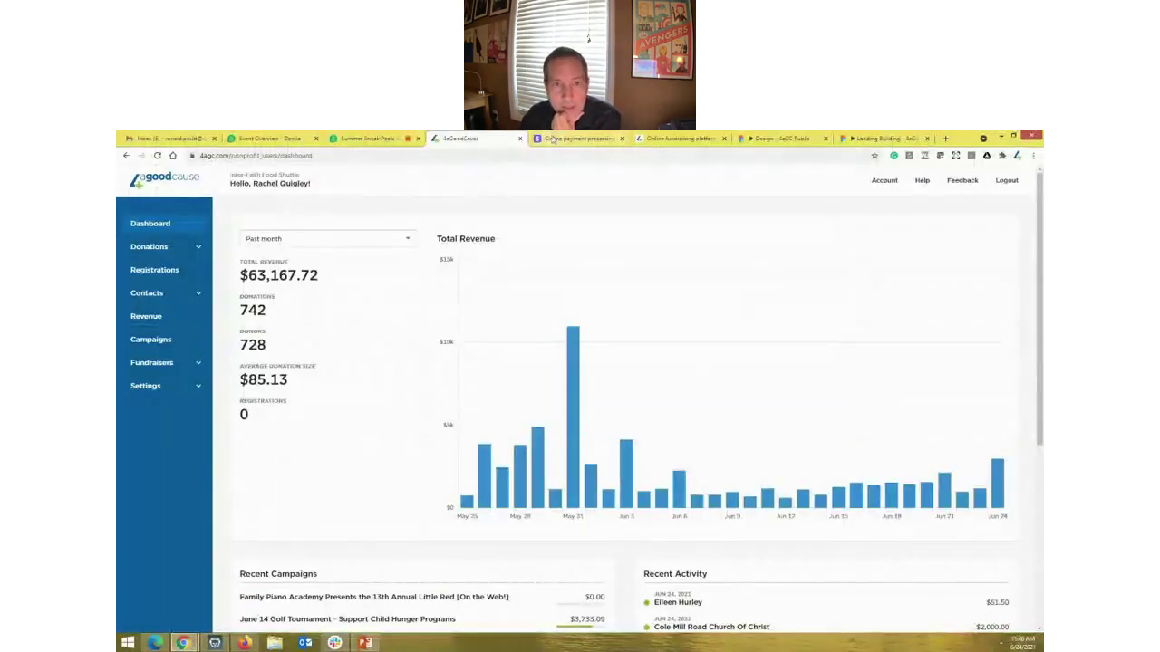
{"action": "key", "text": "ctrl+Tab"}
{"action": "key", "text": "ctrl+Tab"}
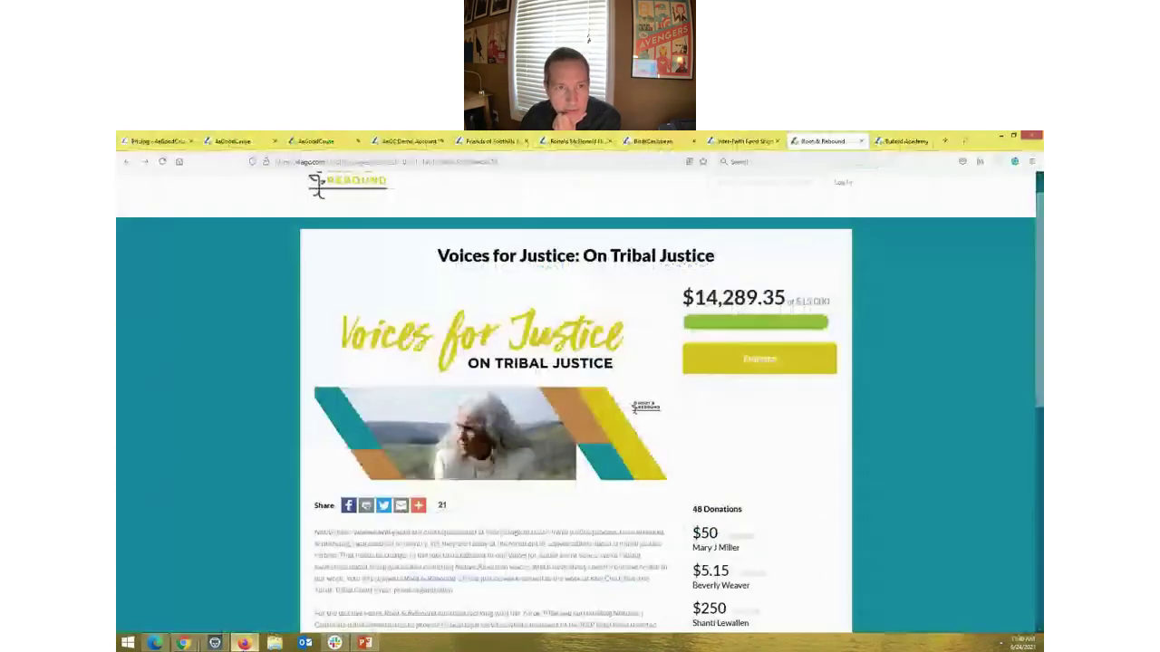
{"action": "left_click", "coordinate": [245, 642]}
{"action": "key", "text": "ctrl+2"}
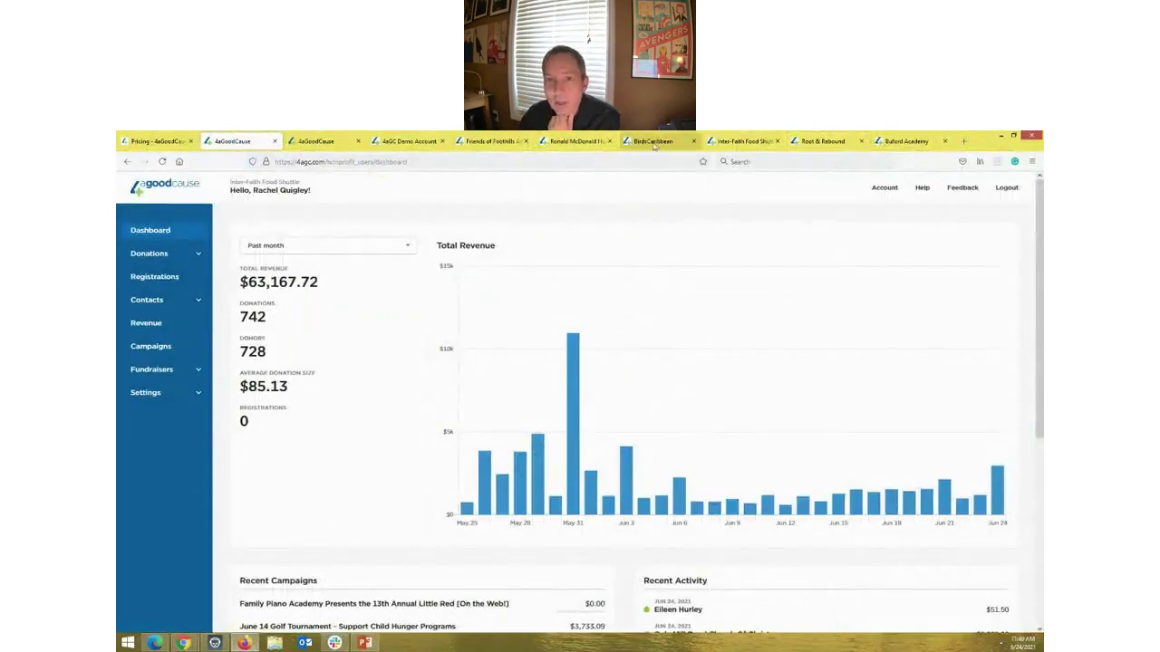
Step: Open the WorkSmart Virtual Food Drive page, narrow the browser window to check its responsive layout and return the window to full size
{"action": "left_click", "coordinate": [742, 140]}
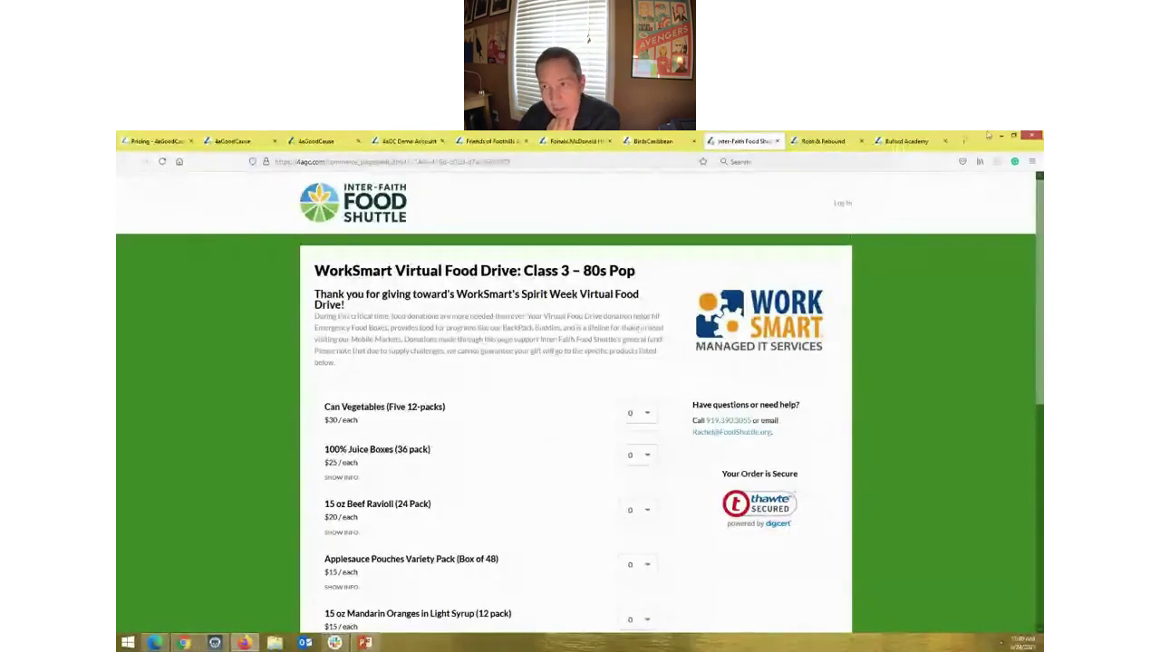
{"action": "left_click", "coordinate": [1014, 135]}
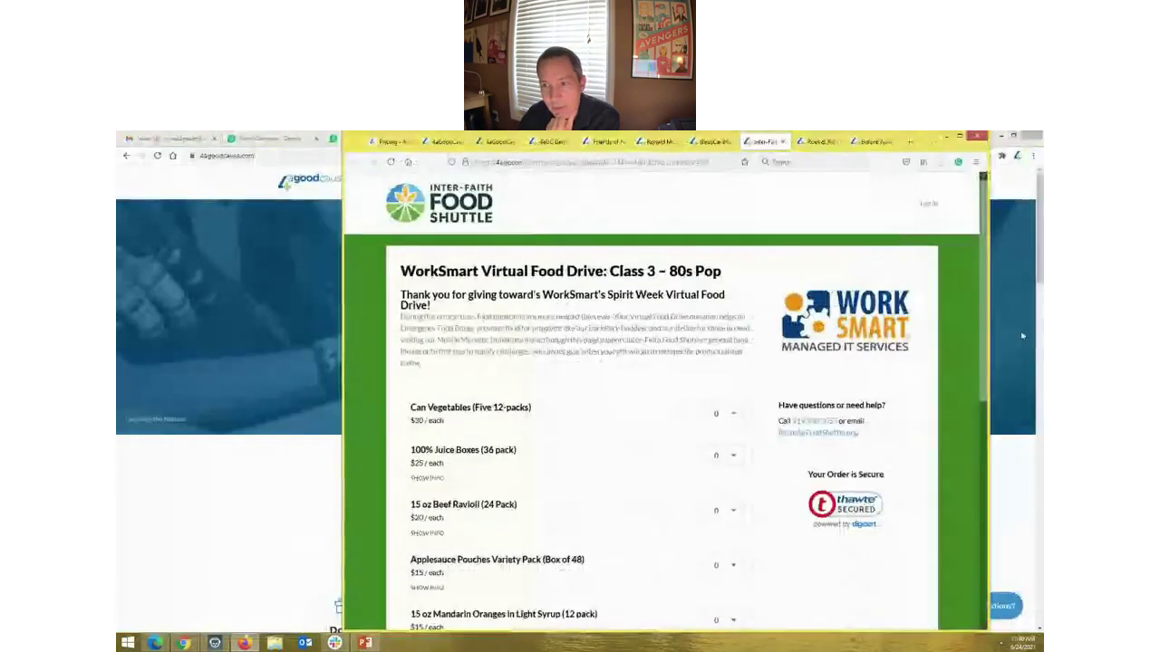
{"action": "left_click_drag", "start_coordinate": [986, 327], "coordinate": [917, 344]}
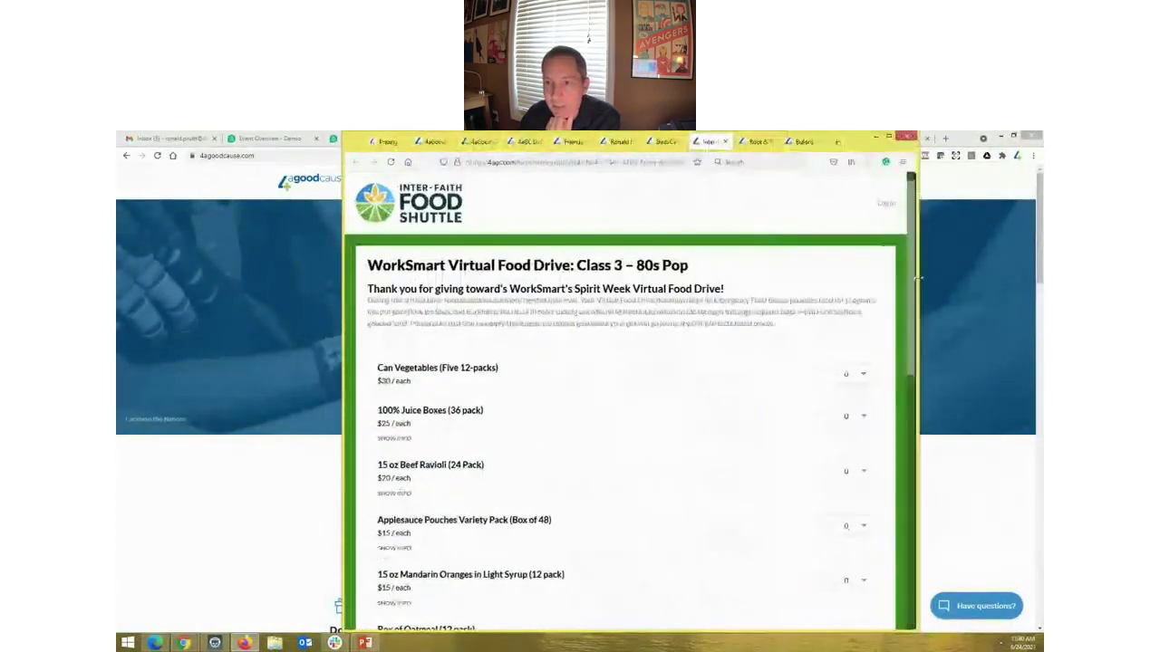
{"action": "left_click", "coordinate": [890, 137]}
Step: Open the Food Shuttle donations list, narrow the browser window to check how the admin layout adapts and restore it to full size
{"action": "left_click", "coordinate": [255, 142]}
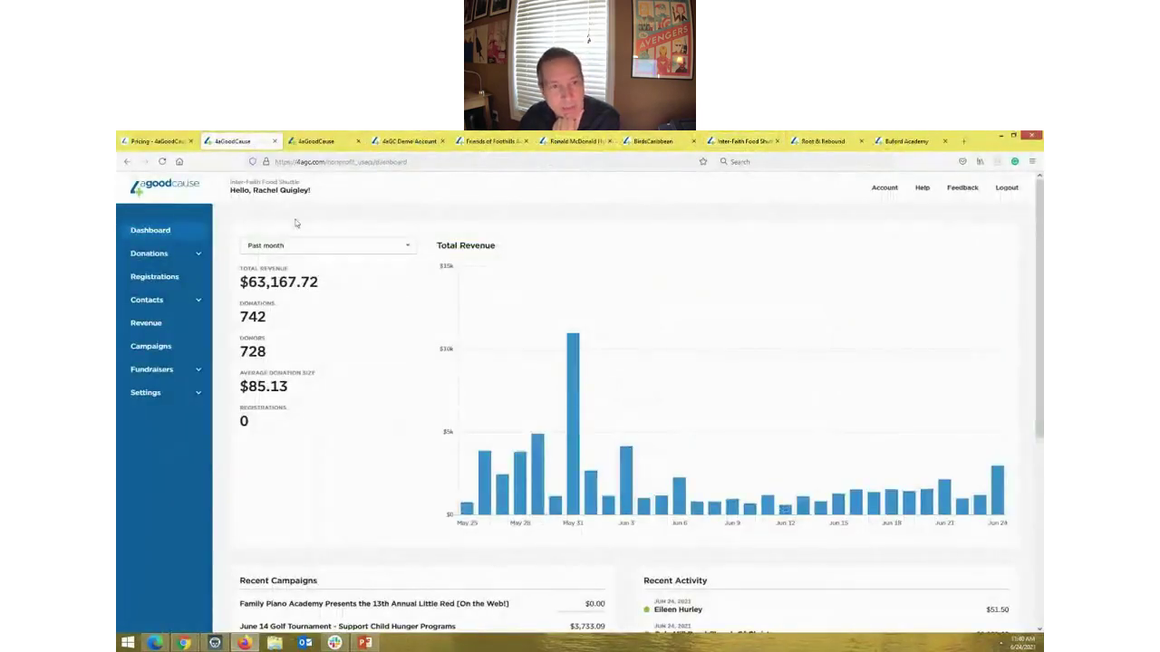
{"action": "left_click", "coordinate": [161, 260]}
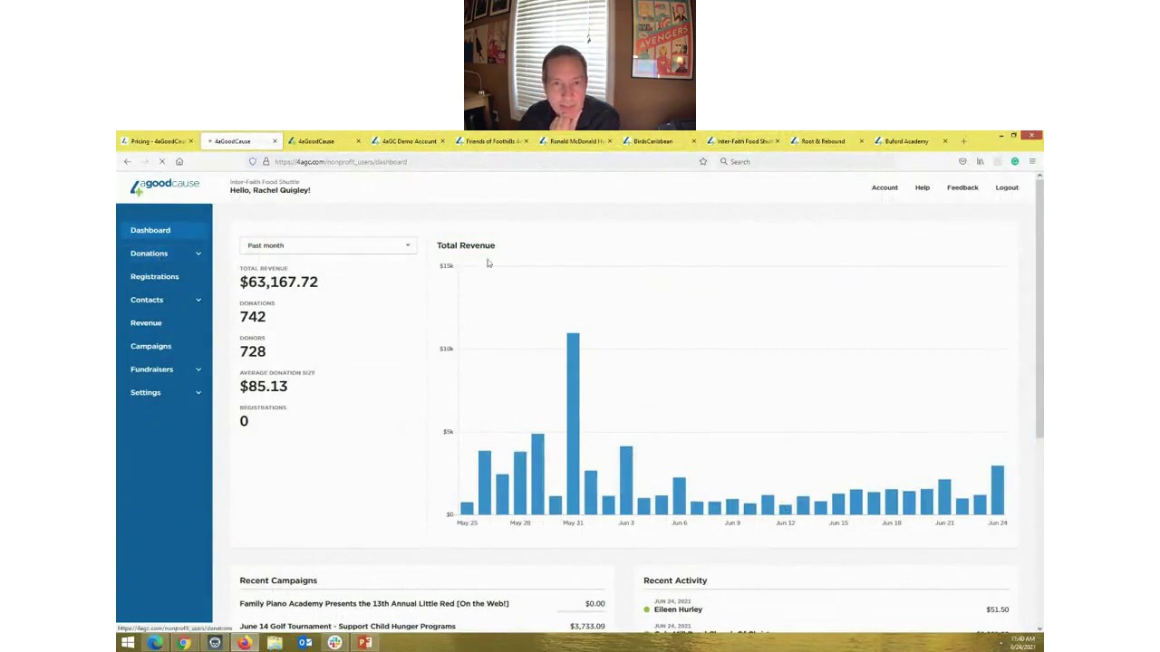
{"action": "left_click", "coordinate": [1012, 135]}
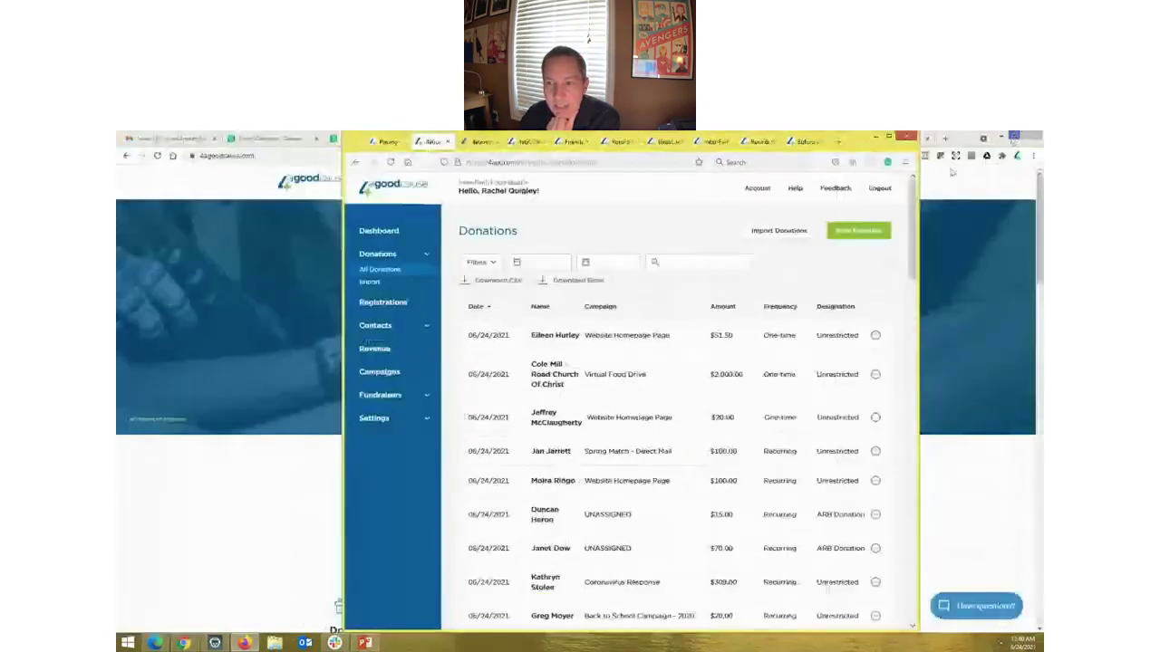
{"action": "left_click_drag", "start_coordinate": [917, 367], "coordinate": [903, 340]}
{"action": "left_click", "coordinate": [873, 135]}
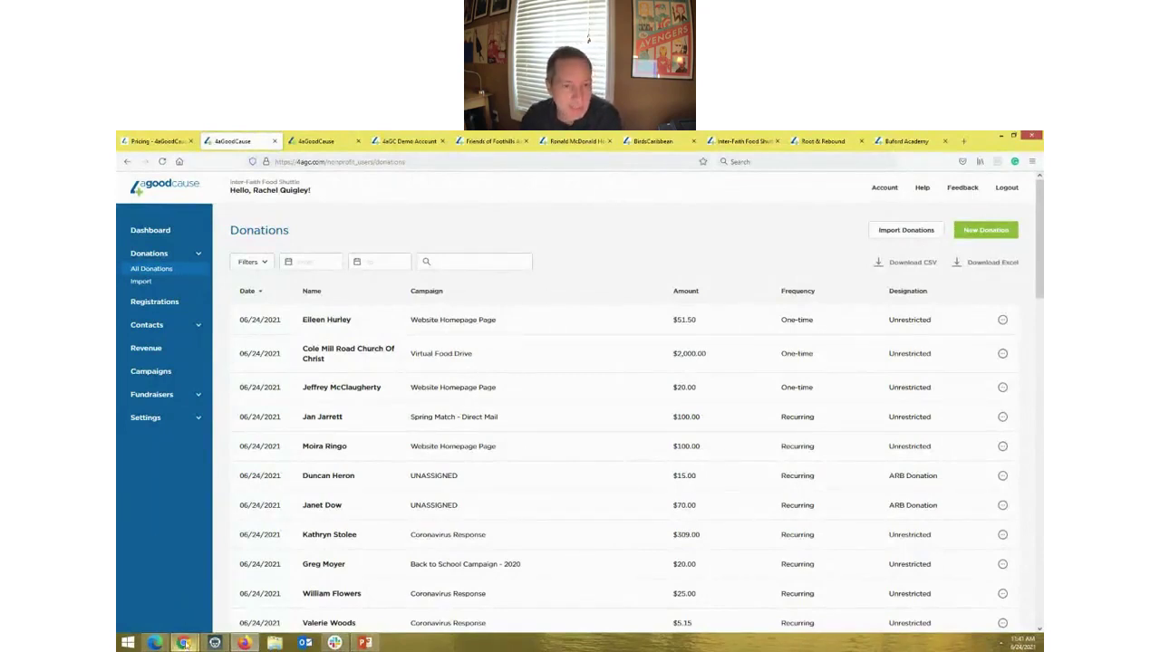
Step: Switch to the demo account in Microsoft Edge and open its account settings
{"action": "mouse_move", "coordinate": [184, 643]}
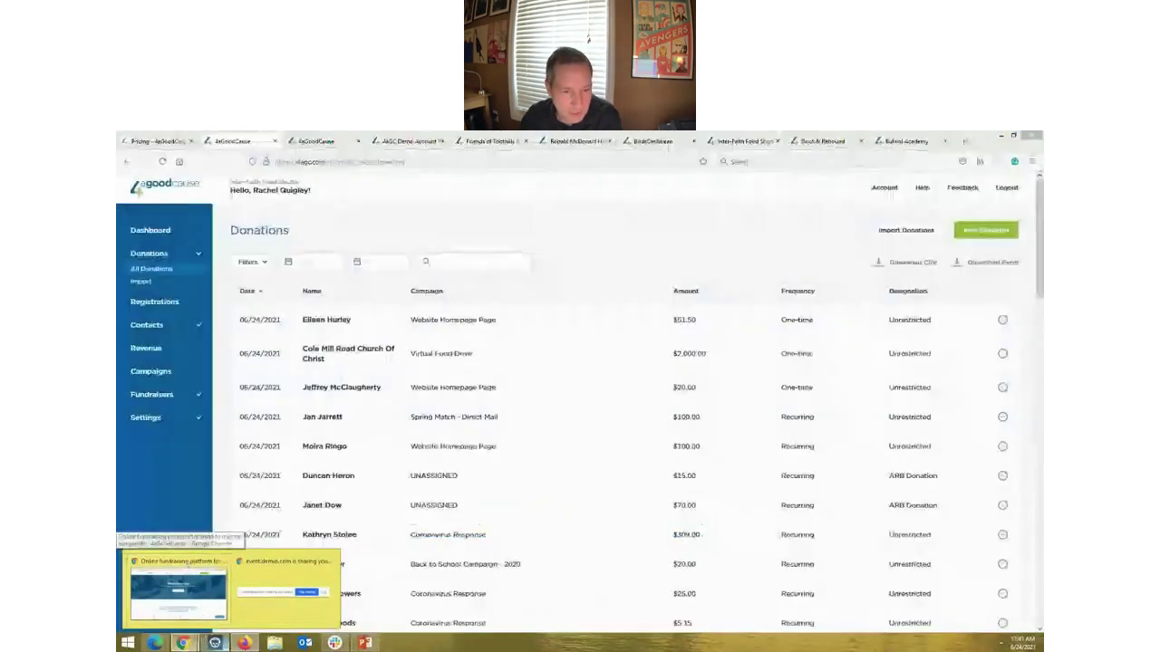
{"action": "left_click", "coordinate": [178, 589]}
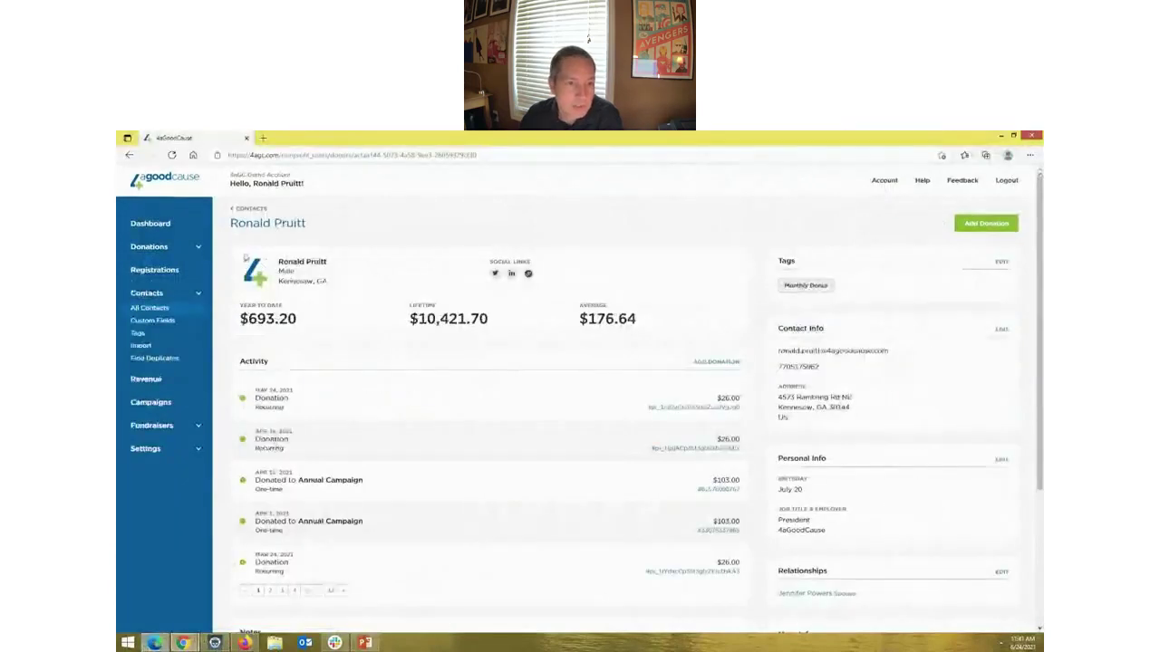
{"action": "left_click", "coordinate": [155, 447]}
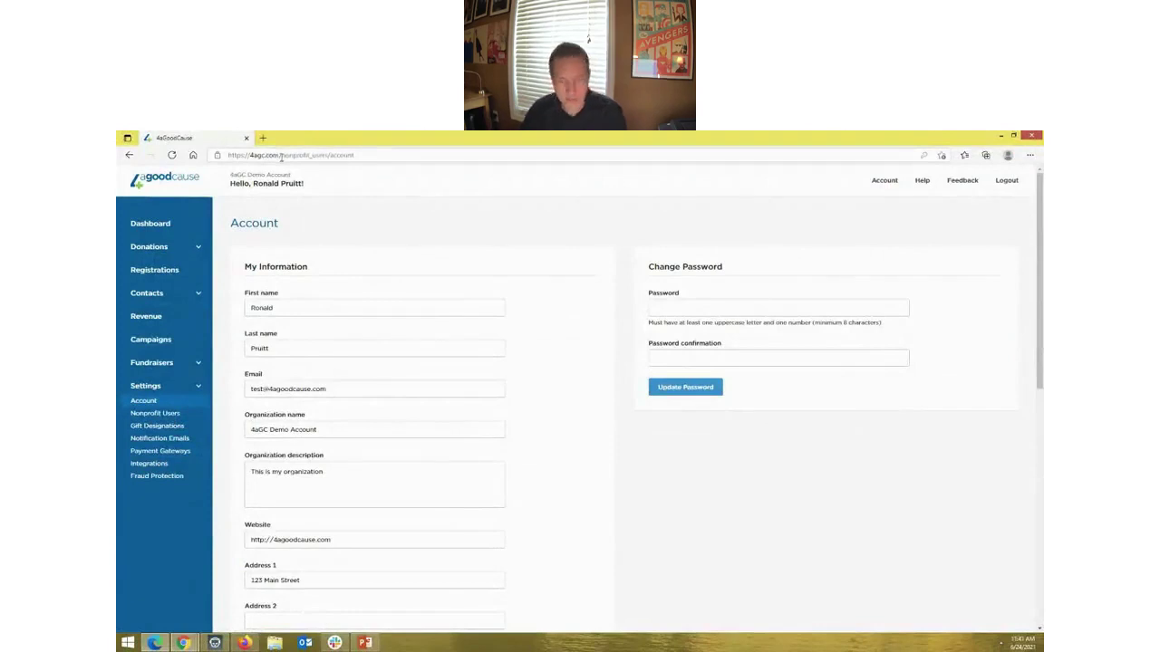
Step: Go to the 4agc.com/admin page and switch the active user to the 4aGC - Mailchimp Demo Account
{"action": "left_click_drag", "start_coordinate": [281, 154], "coordinate": [467, 185]}
{"action": "type", "text": "admin"}
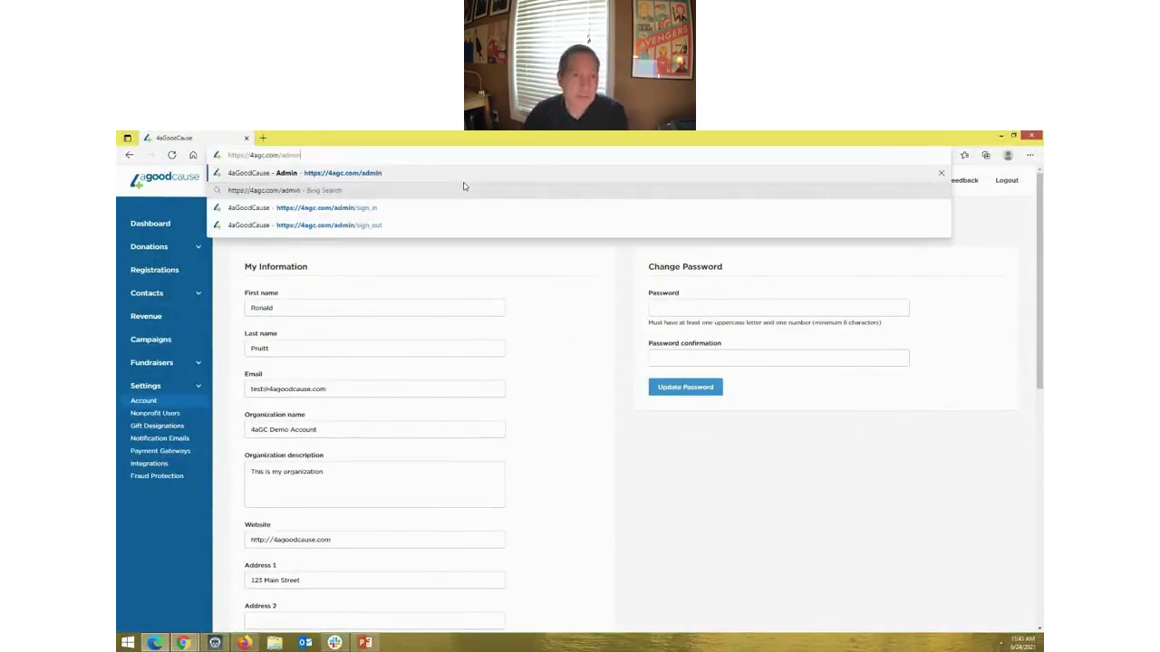
{"action": "key", "text": "Return"}
{"action": "left_click", "coordinate": [408, 618]}
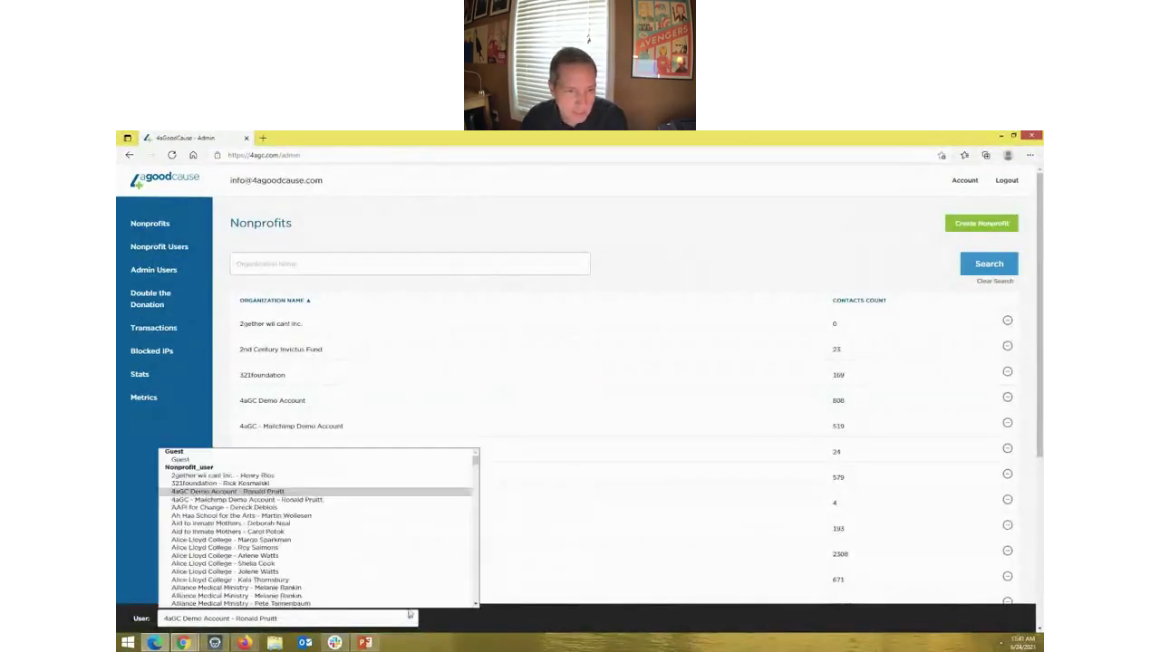
{"action": "left_click", "coordinate": [227, 499]}
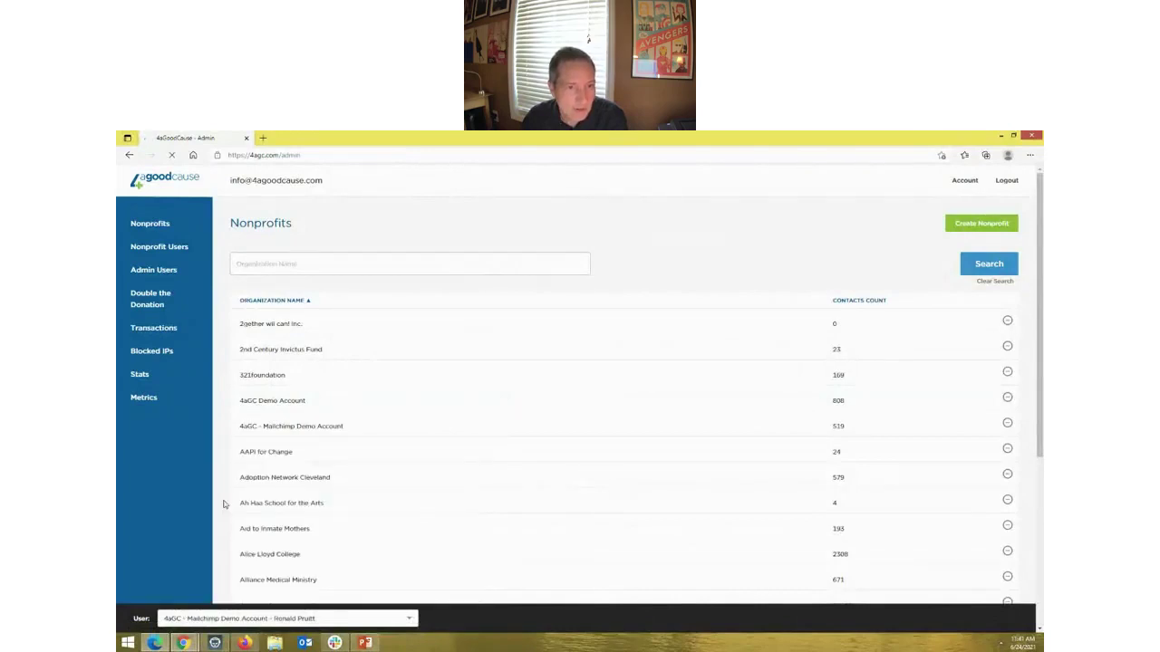
Step: Open the Mailchimp integration in the account's settings and save it with the integration enabled
{"action": "left_click", "coordinate": [151, 390]}
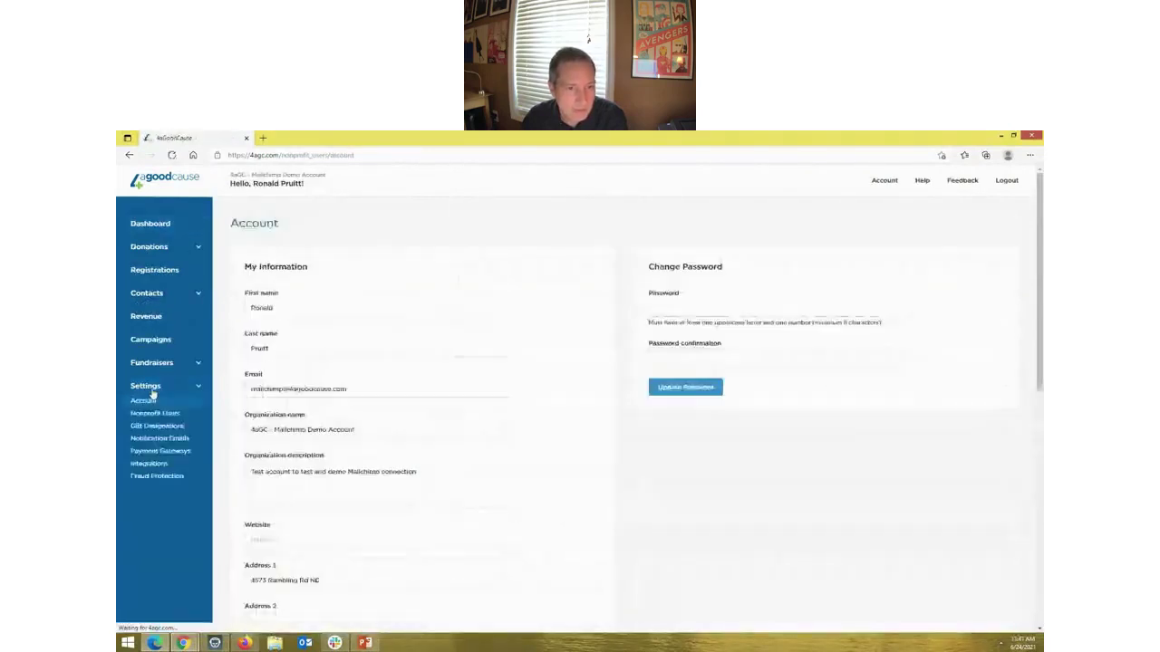
{"action": "left_click", "coordinate": [157, 467]}
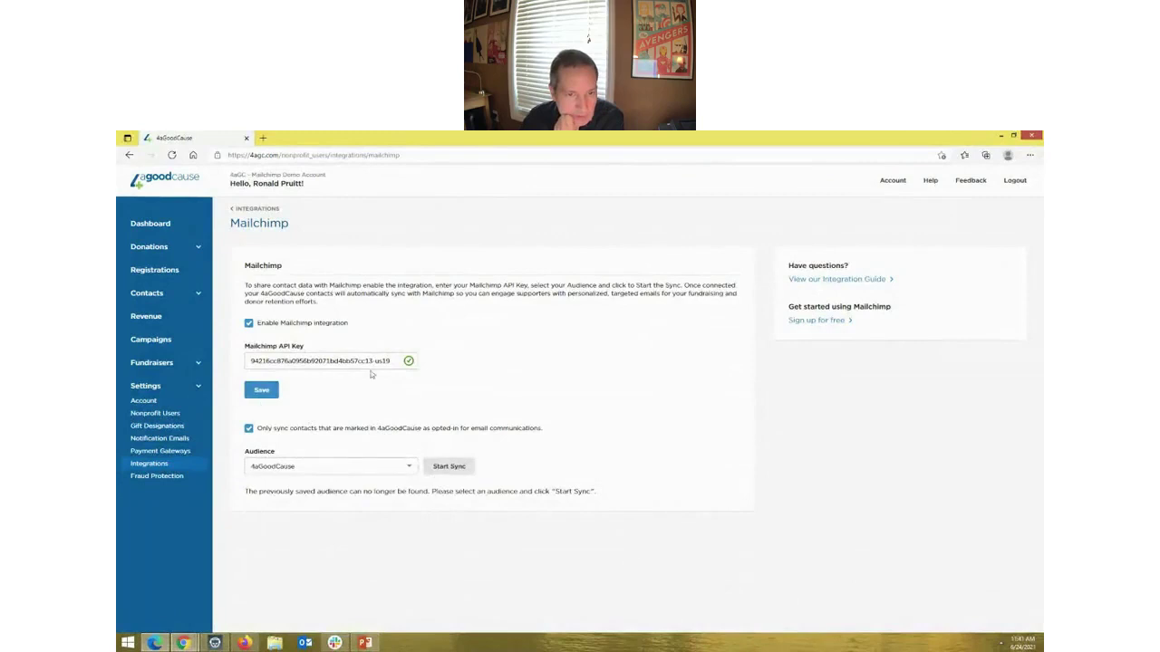
{"action": "left_click", "coordinate": [263, 390]}
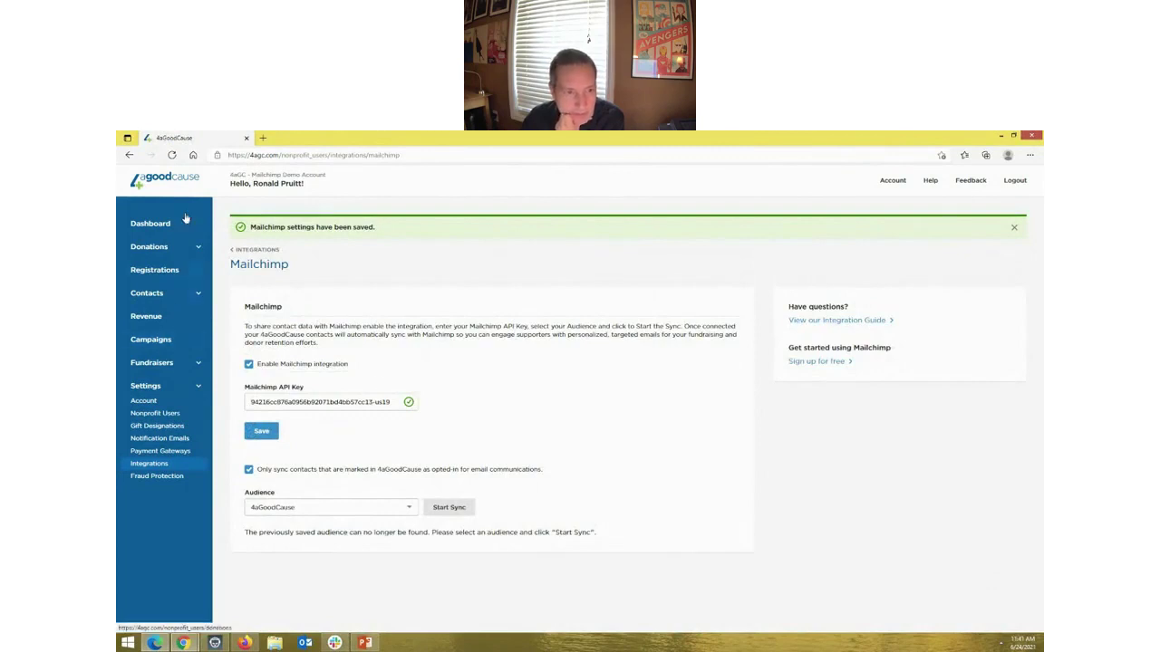
Step: Open the first contact in the contacts list, view its editable contact info including the newsletter subscriber option, and close without changes
{"action": "left_click", "coordinate": [158, 293]}
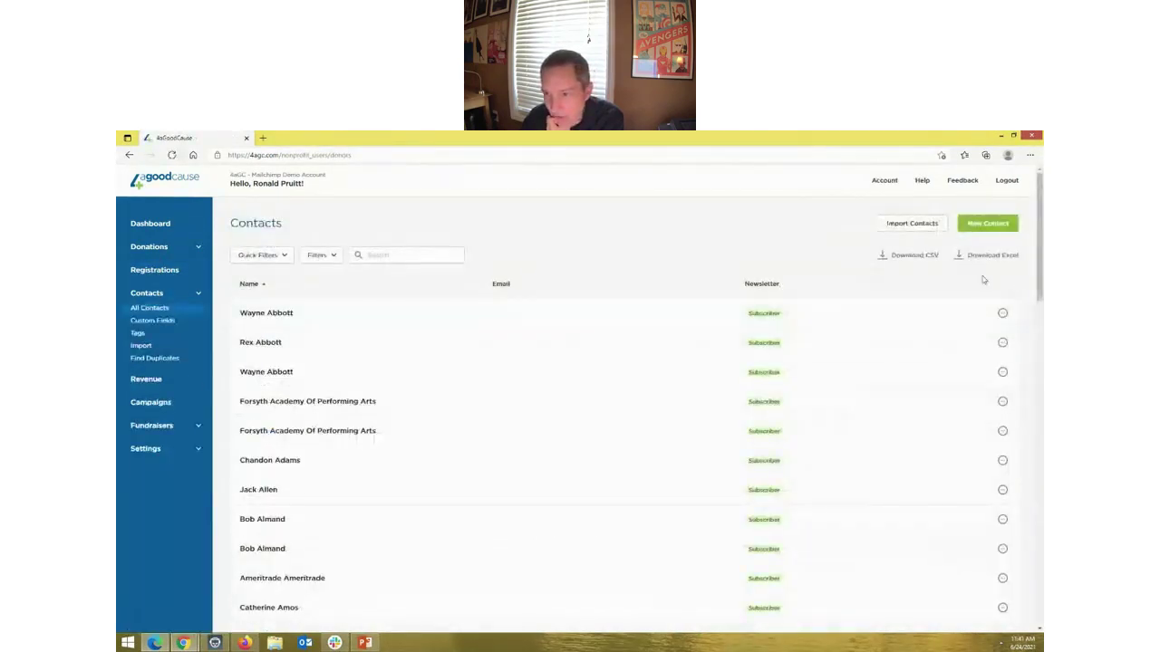
{"action": "left_click", "coordinate": [464, 316]}
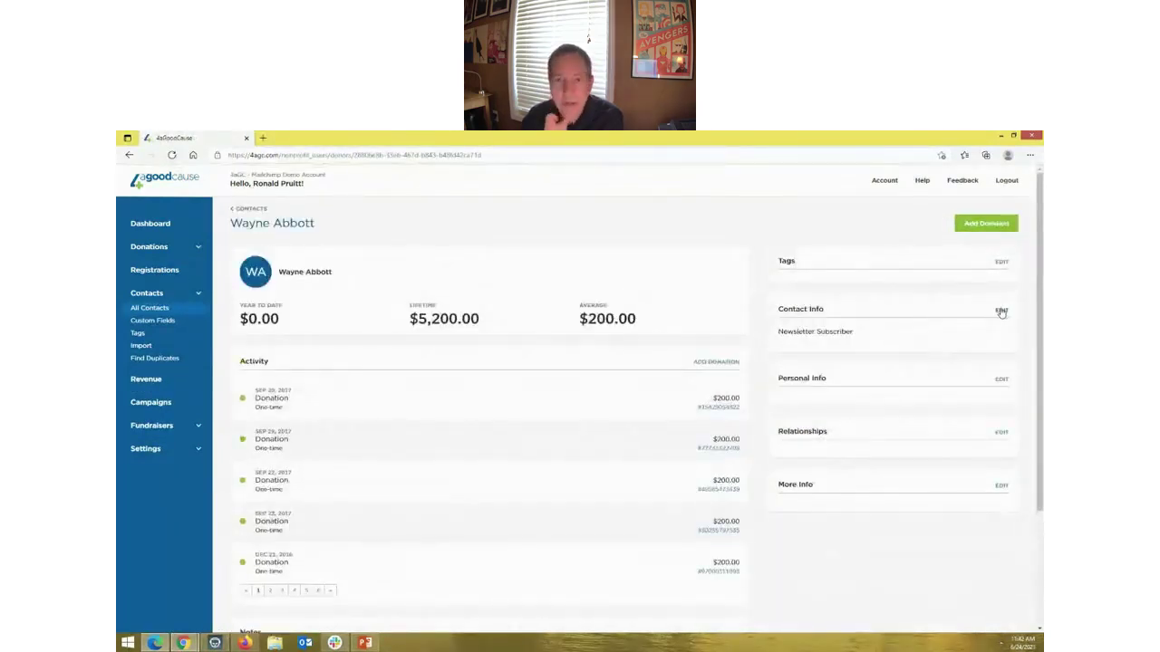
{"action": "left_click", "coordinate": [1001, 310]}
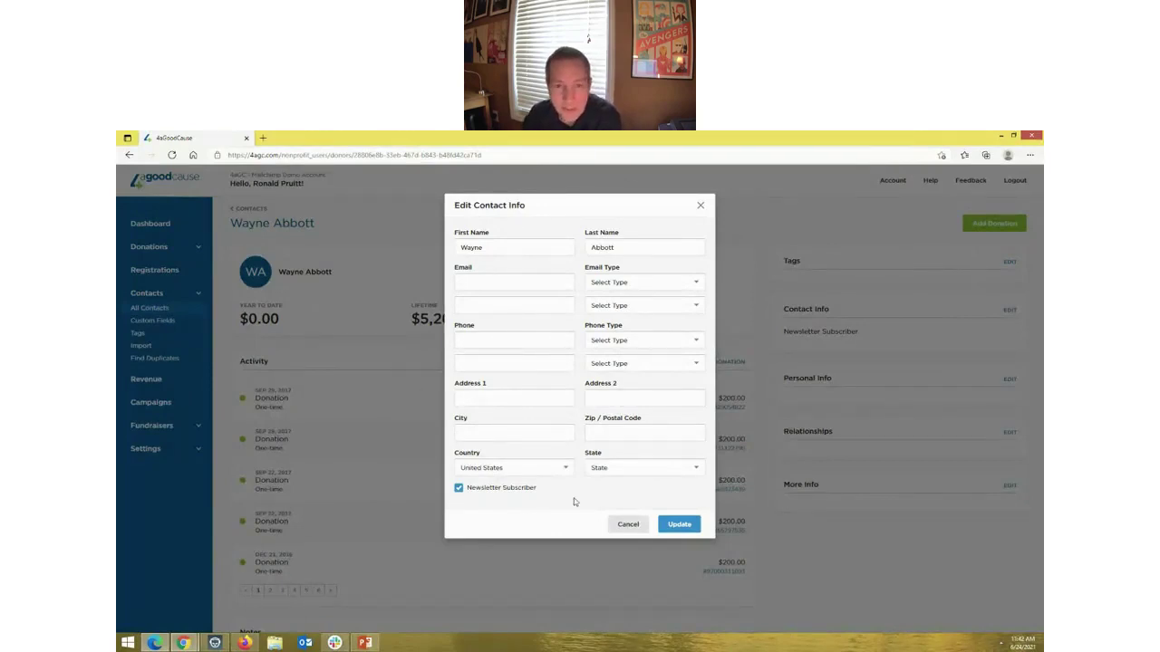
{"action": "left_click", "coordinate": [628, 525]}
Step: View the account's donations list, and return to the integrations overview to show all available integrations, including Zapier and Raiser's Edge
{"action": "left_click", "coordinate": [135, 245]}
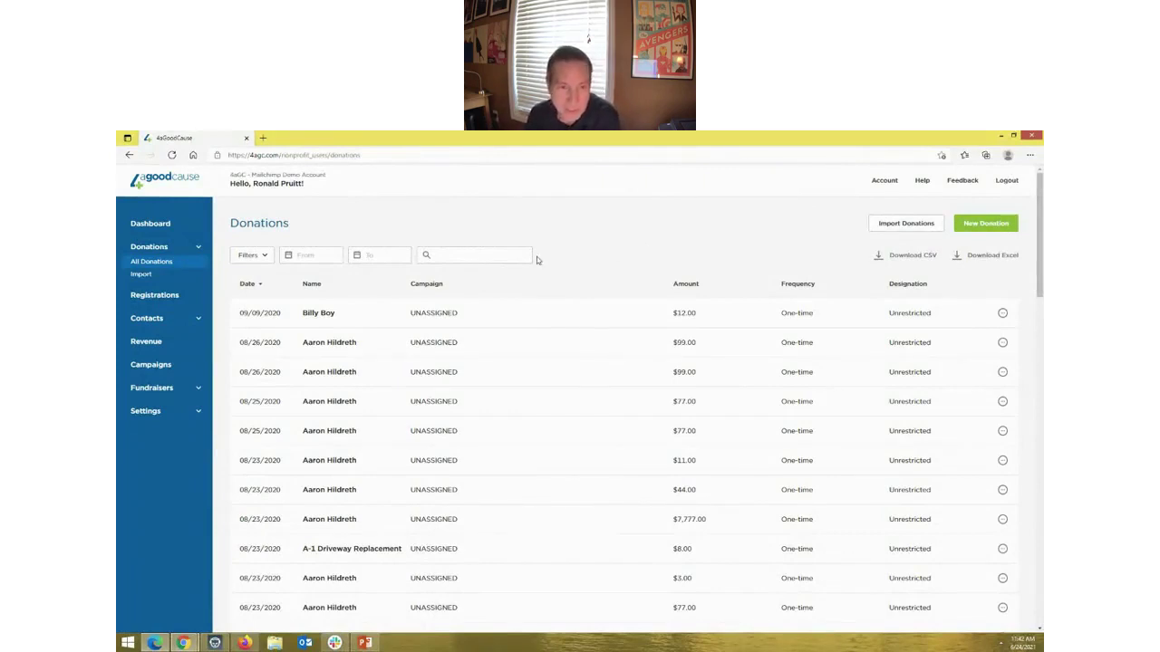
{"action": "left_click", "coordinate": [154, 411]}
{"action": "left_click", "coordinate": [149, 463]}
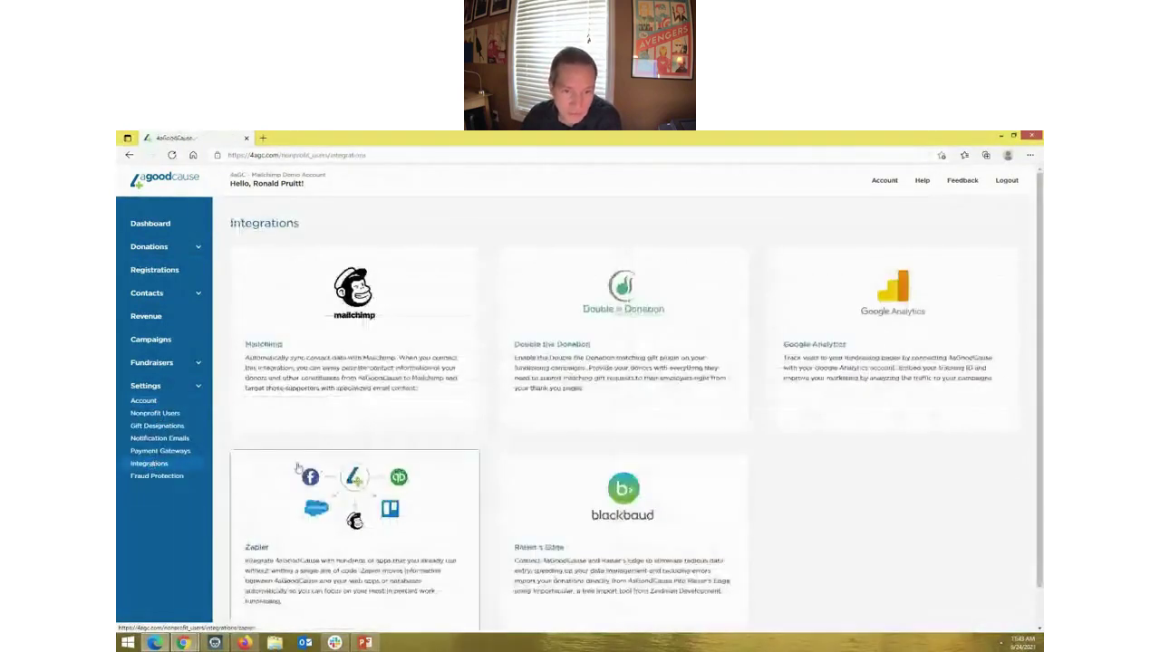
{"action": "scroll", "coordinate": [446, 450], "scroll_direction": "down", "scroll_amount": 1}
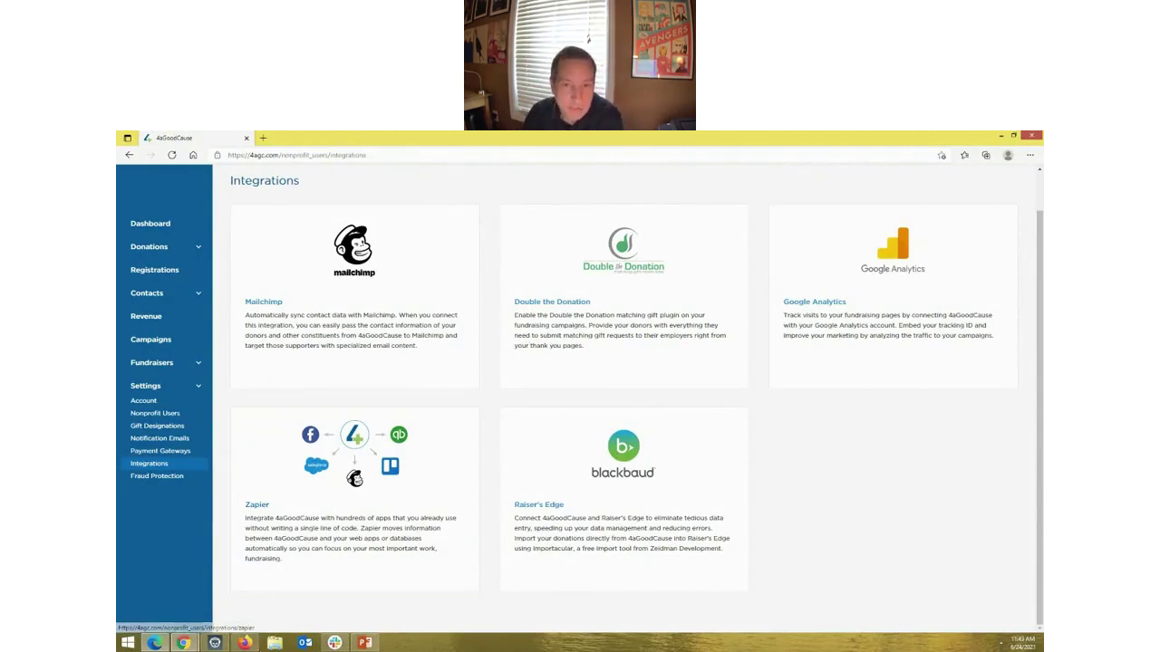
Step: Switch to the Figma design prototype in Chrome and open the Stonewall event page, followed by the Big Brothers Big Sisters one
{"action": "key", "text": "alt+Tab"}
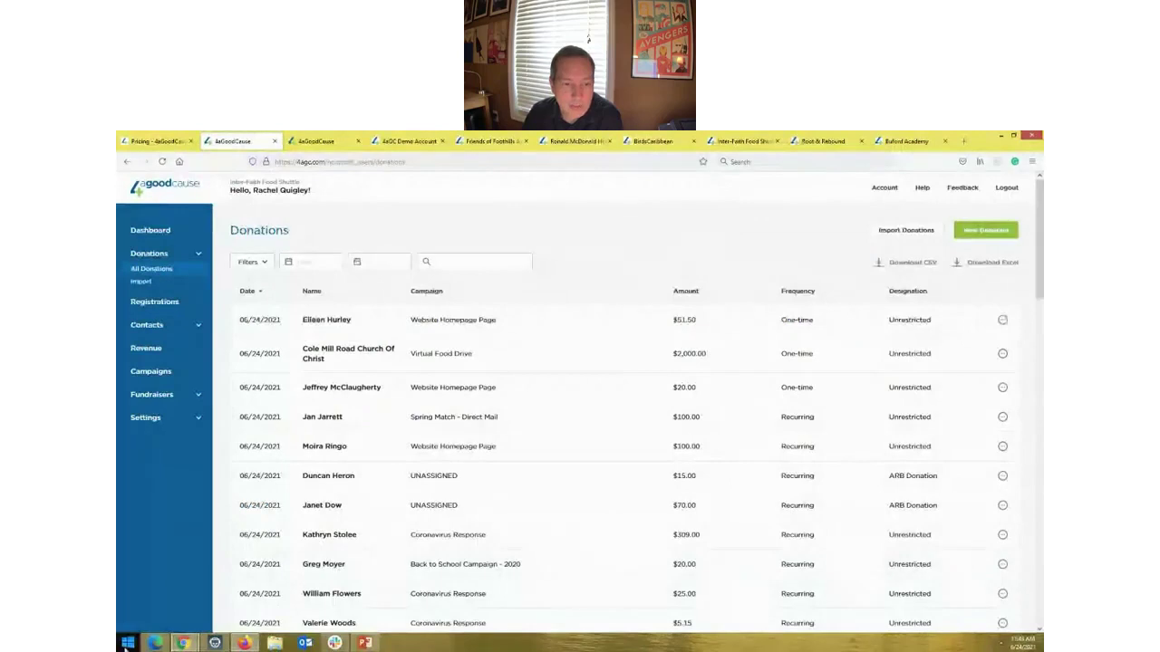
{"action": "mouse_move", "coordinate": [181, 643]}
{"action": "left_click", "coordinate": [179, 591]}
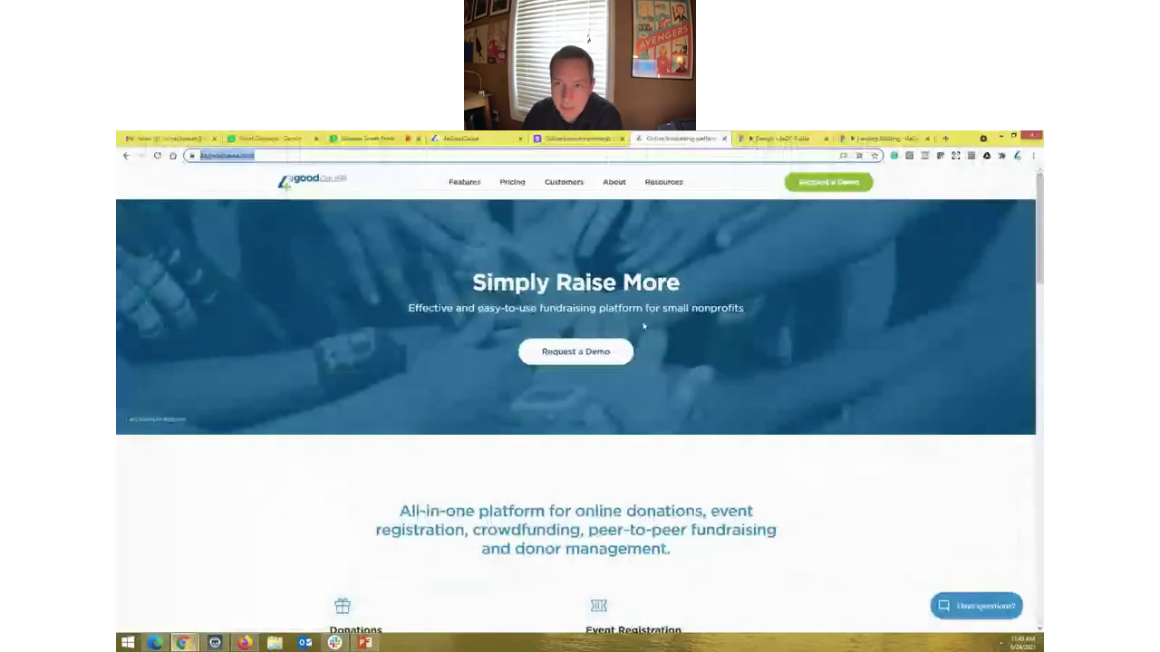
{"action": "left_click", "coordinate": [779, 139]}
{"action": "left_click", "coordinate": [409, 398]}
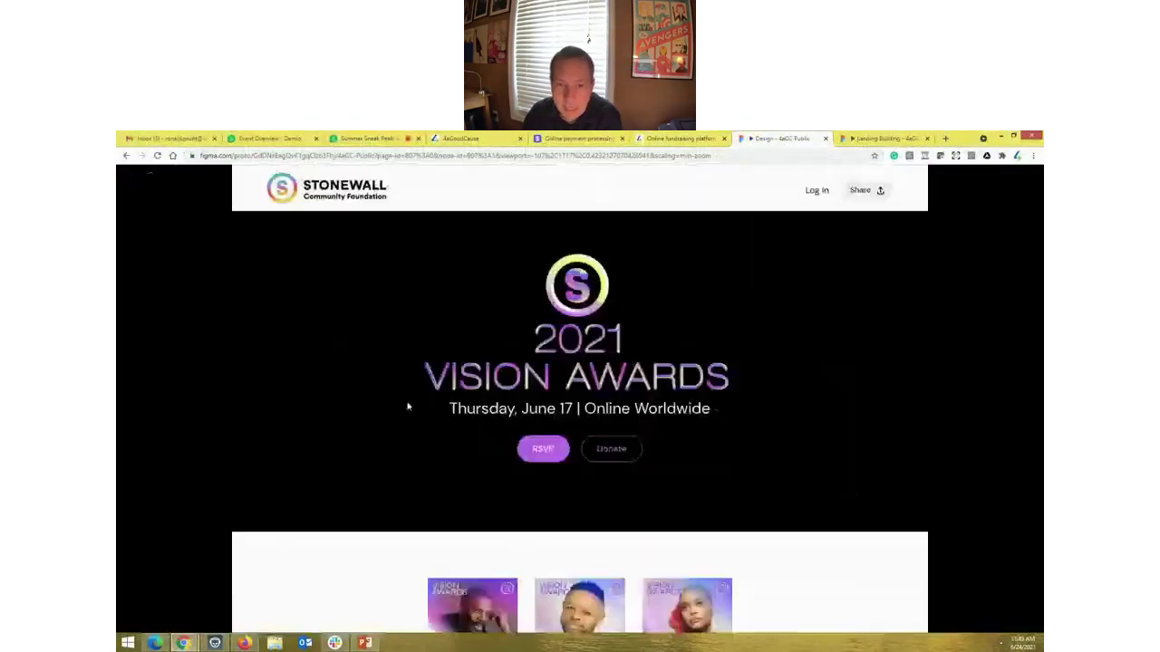
{"action": "left_click", "coordinate": [126, 155]}
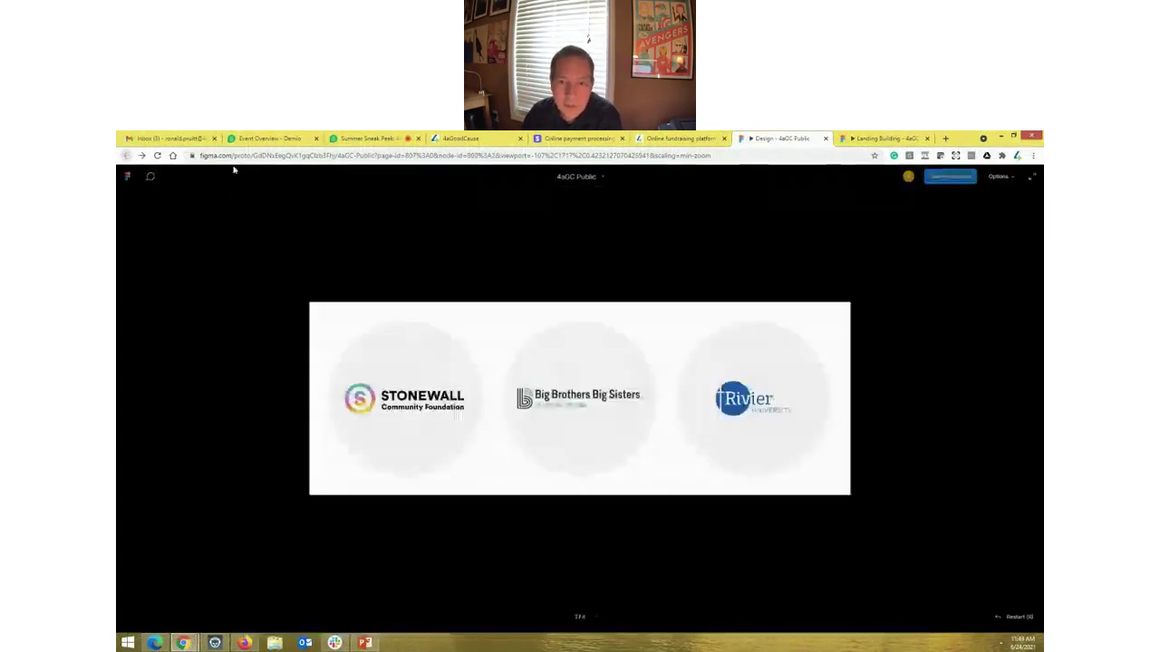
{"action": "left_click", "coordinate": [587, 407]}
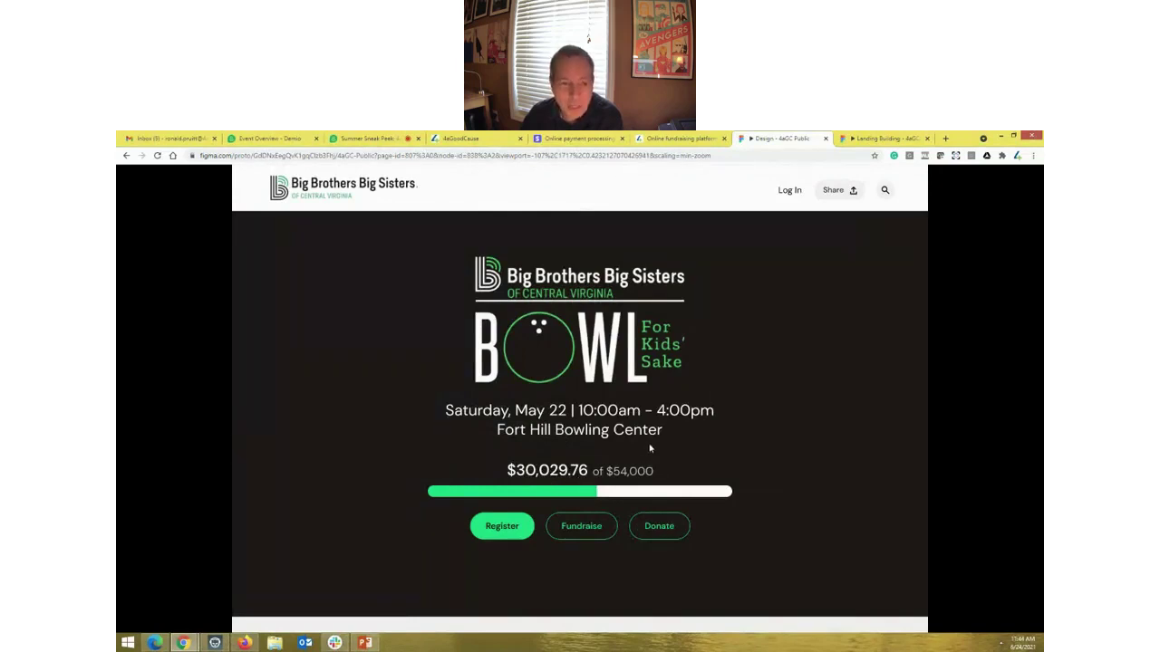
Step: Switch to Firefox, open the Girl Scouts of Northeast Texas donation page and briefly highlight its heading and introductory text
{"action": "left_click", "coordinate": [245, 642]}
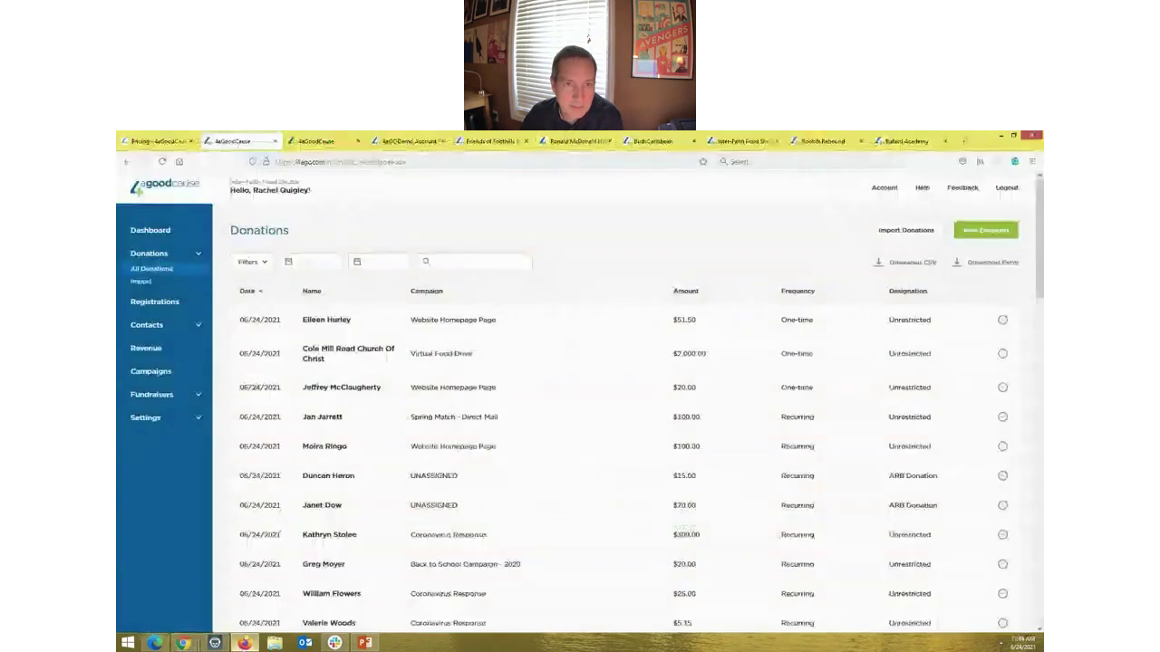
{"action": "left_click", "coordinate": [489, 141]}
{"action": "left_click", "coordinate": [418, 143]}
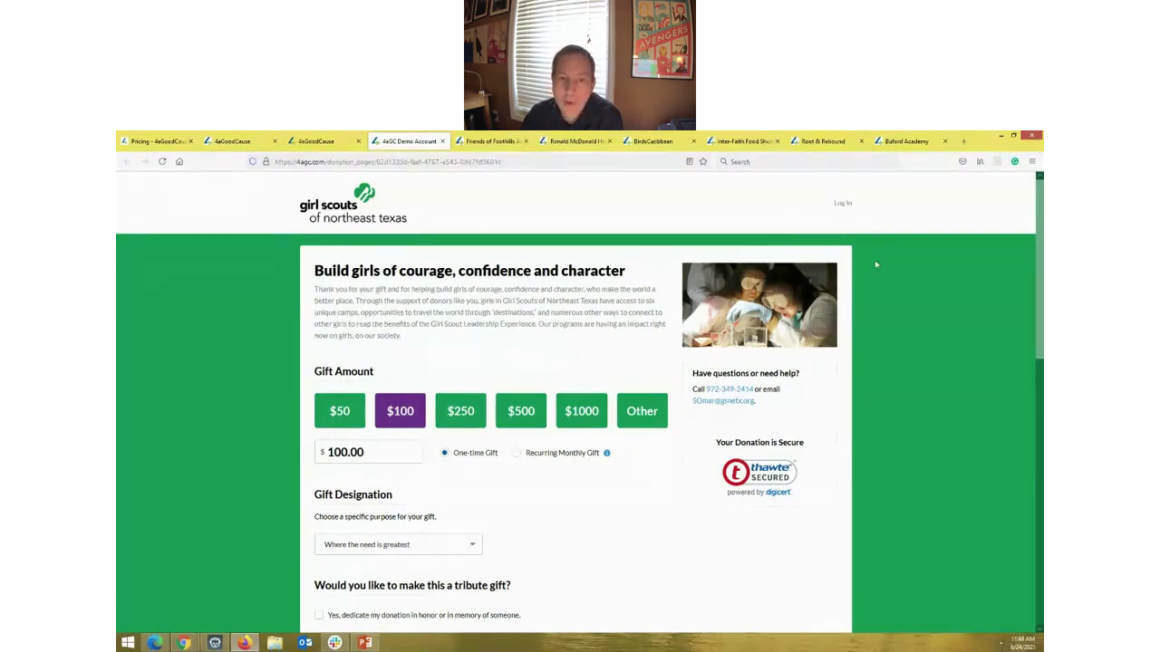
{"action": "left_click_drag", "start_coordinate": [414, 340], "coordinate": [315, 268]}
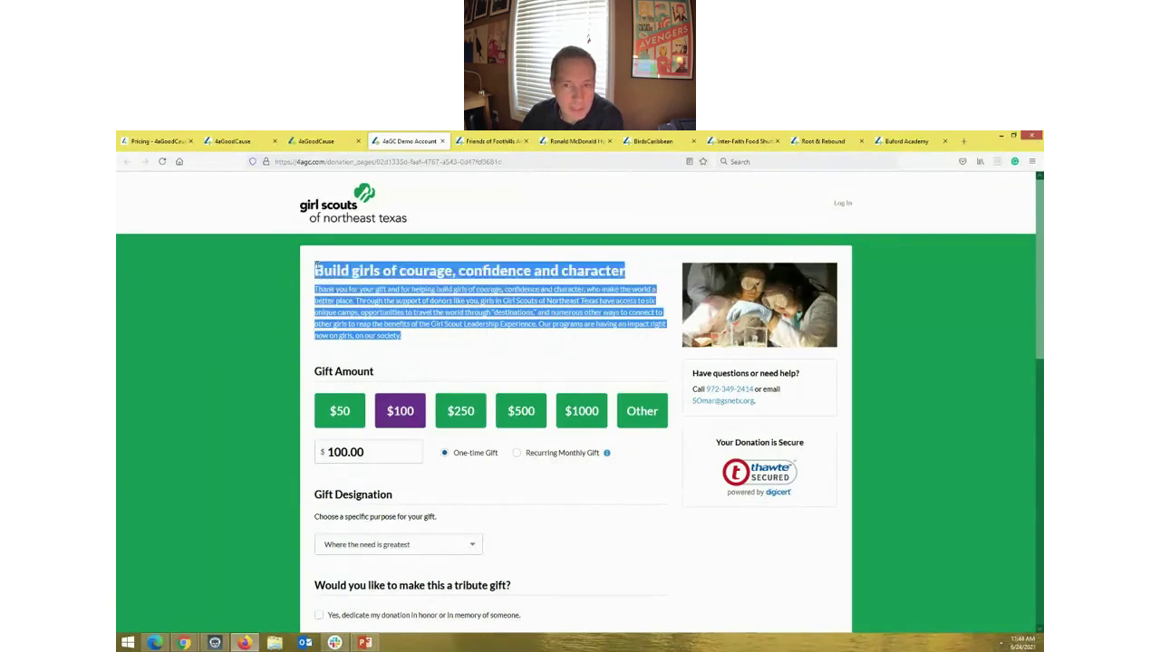
{"action": "left_click", "coordinate": [427, 255]}
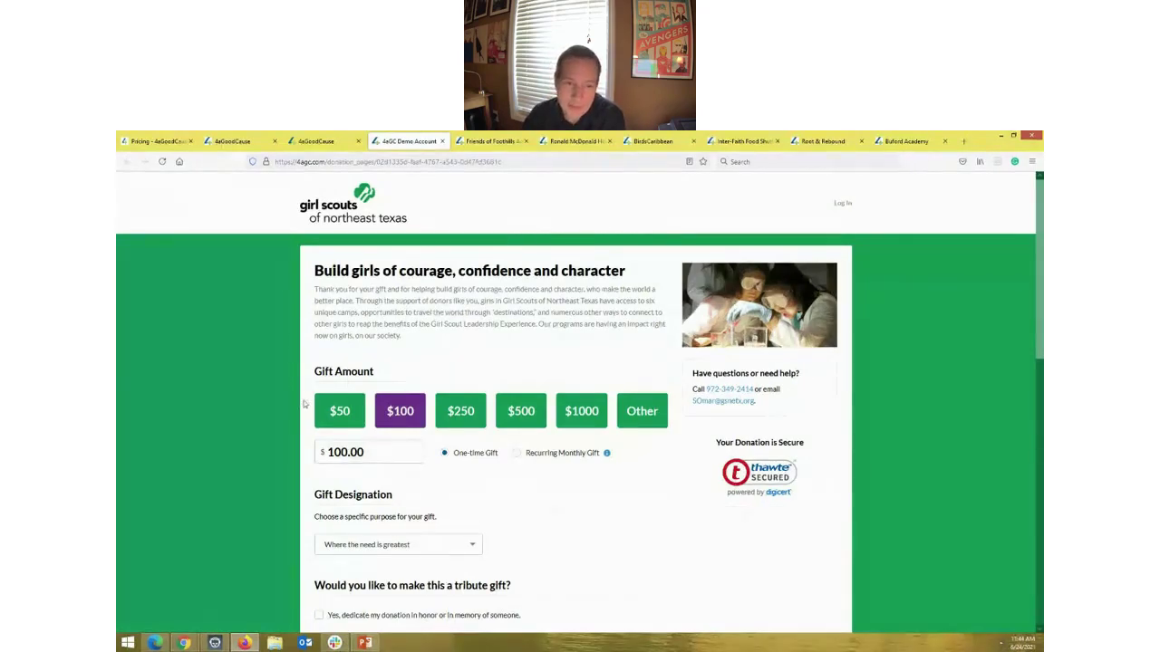
Step: Look through the Girl Scouts donation form down to the payment information and return to its heading
{"action": "scroll", "coordinate": [304, 404], "scroll_direction": "down", "scroll_amount": 2}
{"action": "scroll", "coordinate": [305, 405], "scroll_direction": "down", "scroll_amount": 10}
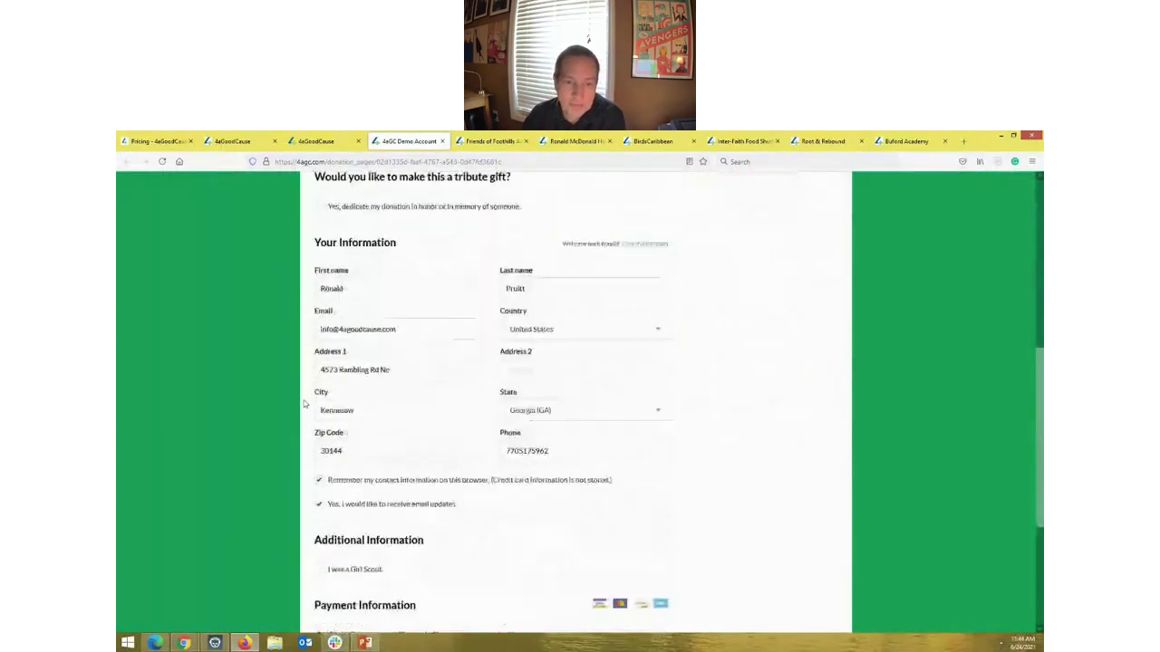
{"action": "scroll", "coordinate": [305, 403], "scroll_direction": "up", "scroll_amount": 12}
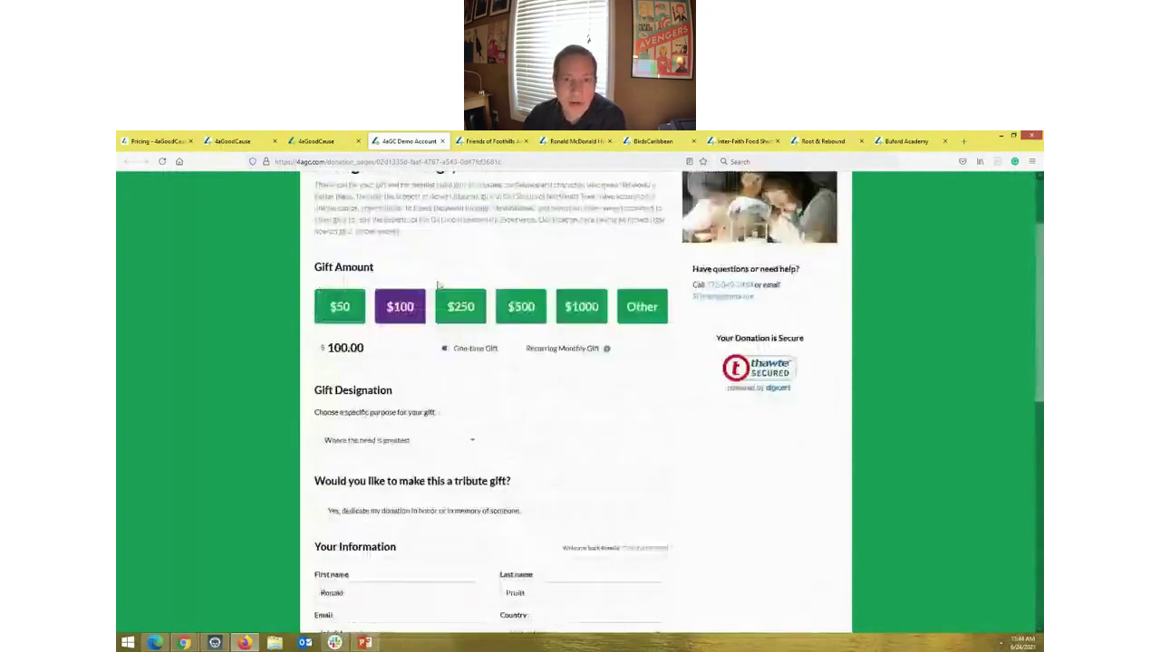
{"action": "scroll", "coordinate": [486, 264], "scroll_direction": "down", "scroll_amount": 1}
{"action": "scroll", "coordinate": [494, 224], "scroll_direction": "up", "scroll_amount": 1}
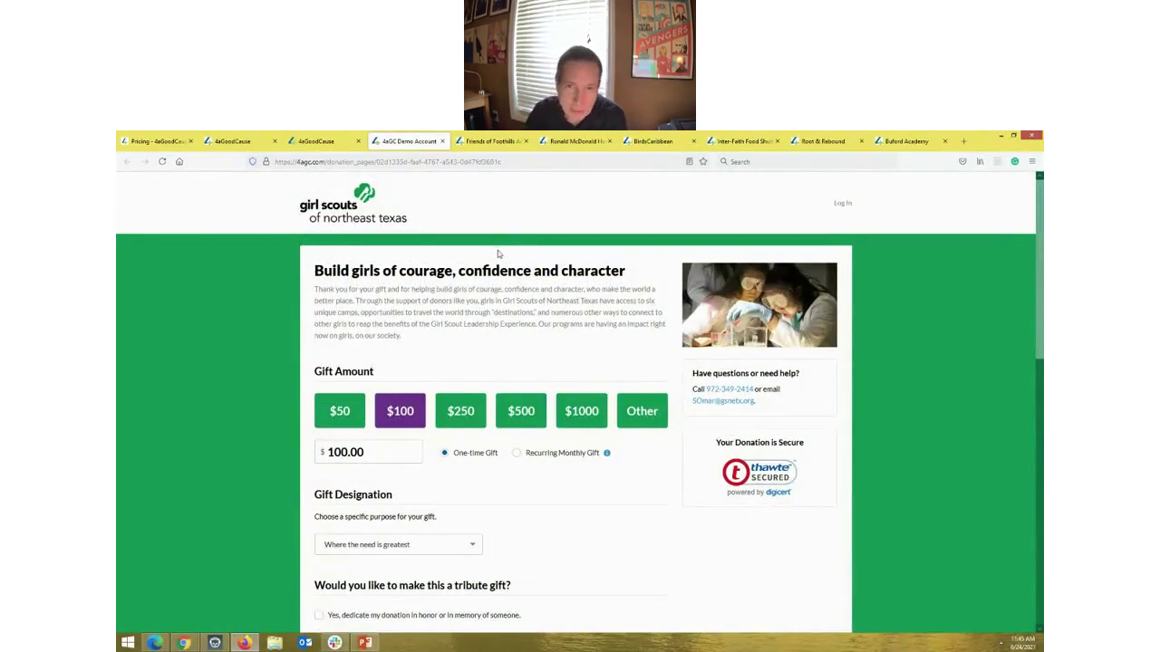
Step: Open the Ronald McDonald House 2019 HamburGala event page and look over its event details and ticket options
{"action": "key", "text": "ctrl+Tab"}
{"action": "key", "text": "ctrl+Tab"}
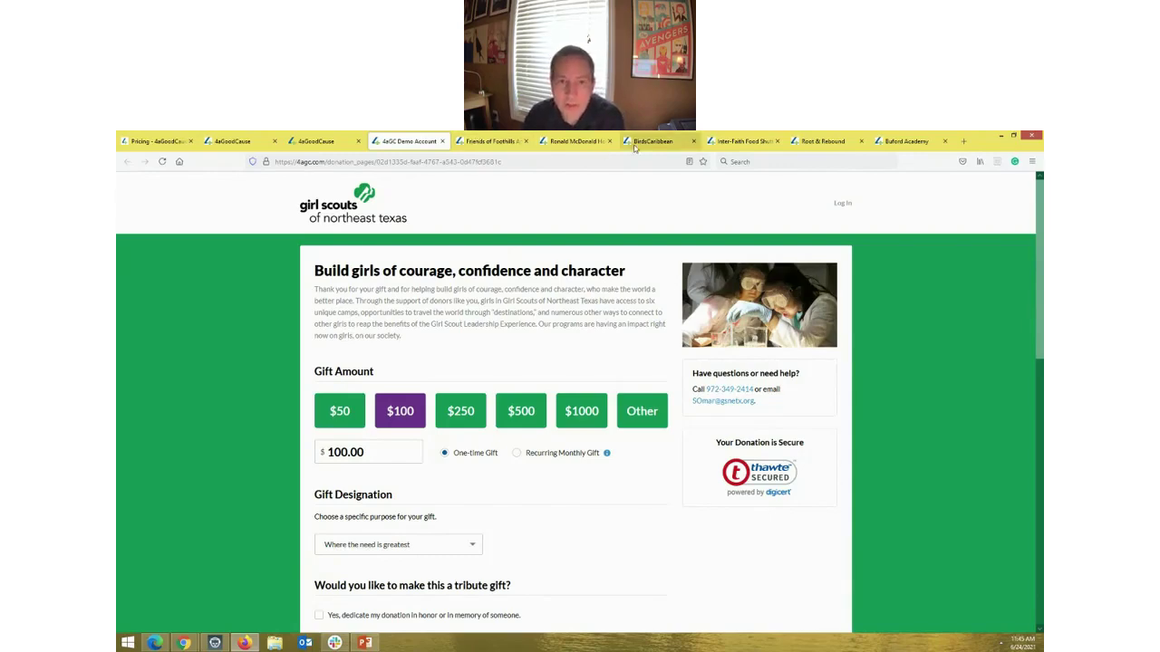
{"action": "scroll", "coordinate": [505, 299], "scroll_direction": "down", "scroll_amount": 2}
{"action": "scroll", "coordinate": [507, 294], "scroll_direction": "up", "scroll_amount": 2}
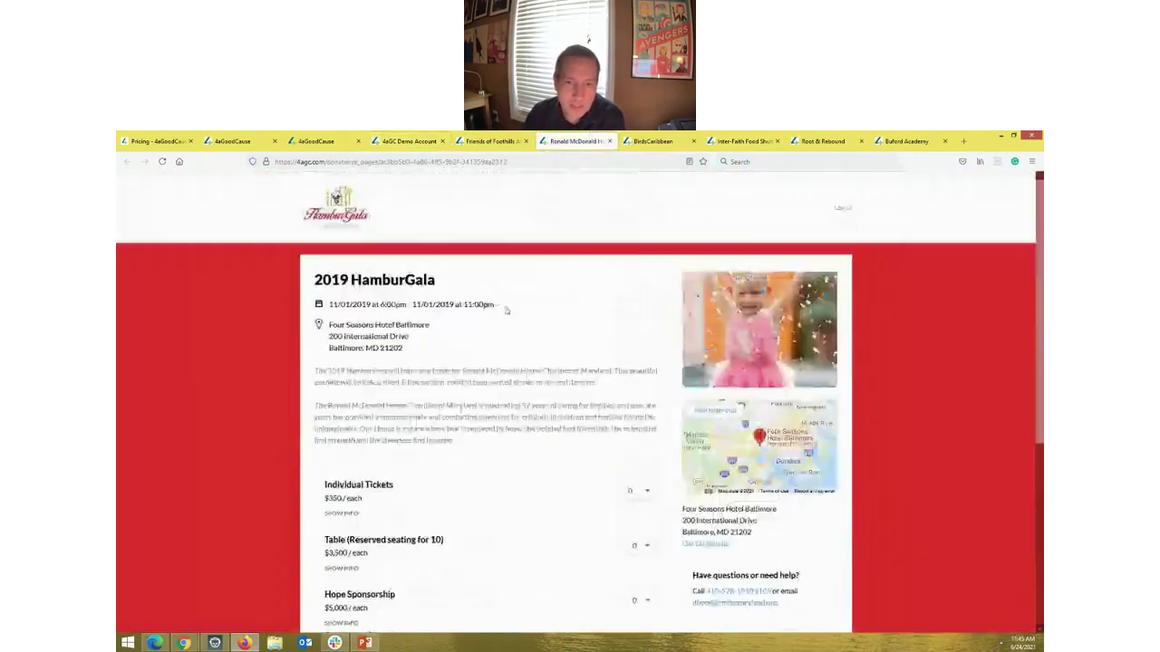
{"action": "scroll", "coordinate": [511, 305], "scroll_direction": "down", "scroll_amount": 2}
{"action": "scroll", "coordinate": [513, 299], "scroll_direction": "up", "scroll_amount": 2}
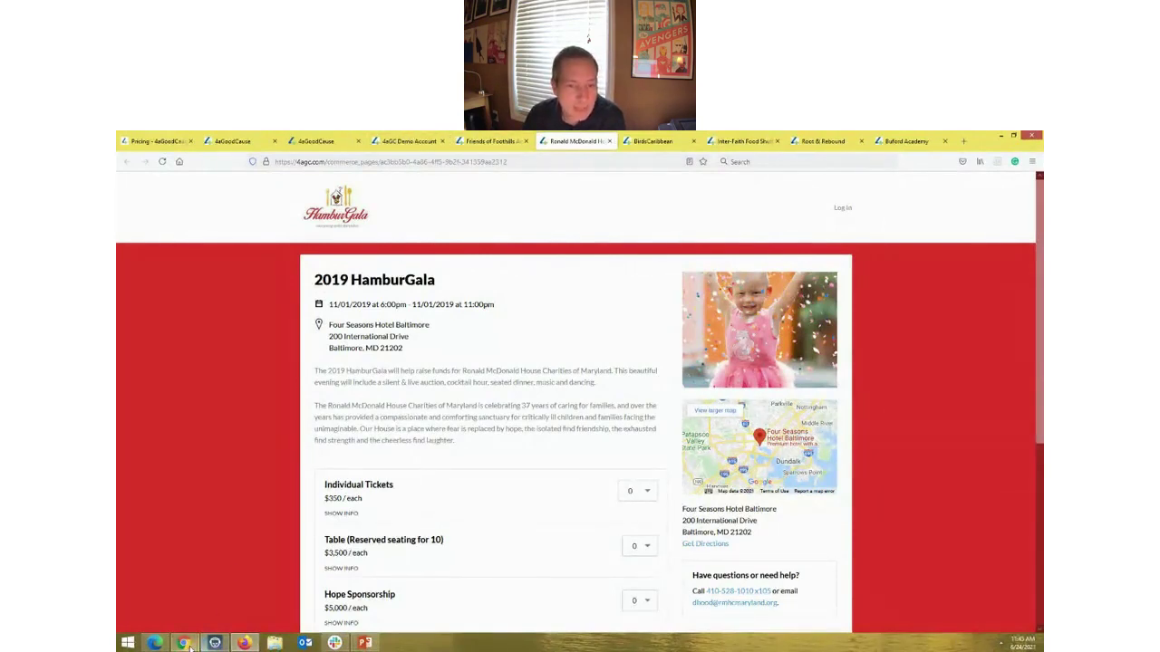
Step: Return to the Big Brothers Big Sisters bowling event design in Chrome and examine its event sponsors, agency sponsors and top supporters sections
{"action": "mouse_move", "coordinate": [184, 643]}
{"action": "left_click", "coordinate": [178, 593]}
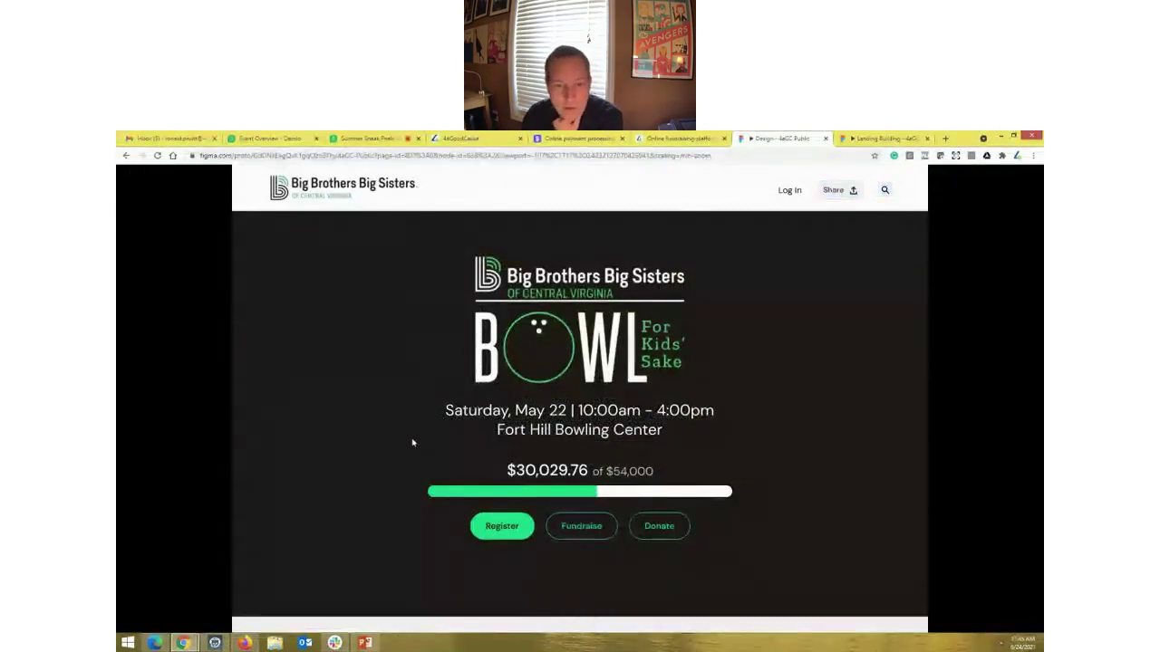
{"action": "scroll", "coordinate": [416, 443], "scroll_direction": "down", "scroll_amount": 6}
{"action": "scroll", "coordinate": [432, 461], "scroll_direction": "down", "scroll_amount": 9}
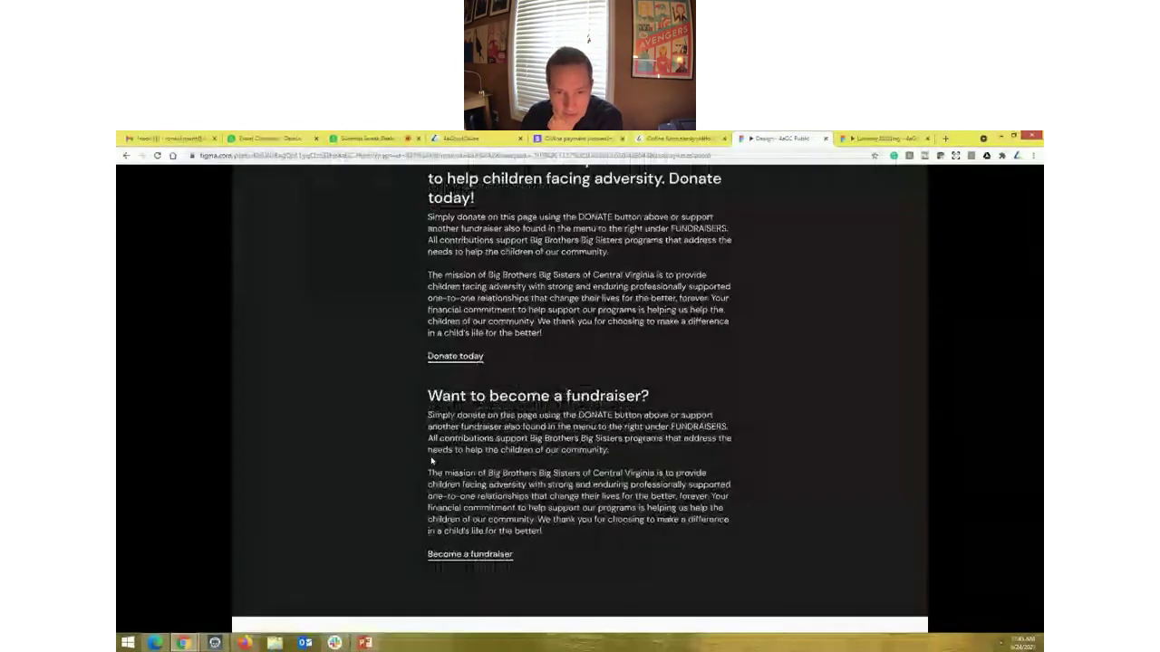
{"action": "scroll", "coordinate": [431, 457], "scroll_direction": "down", "scroll_amount": 3}
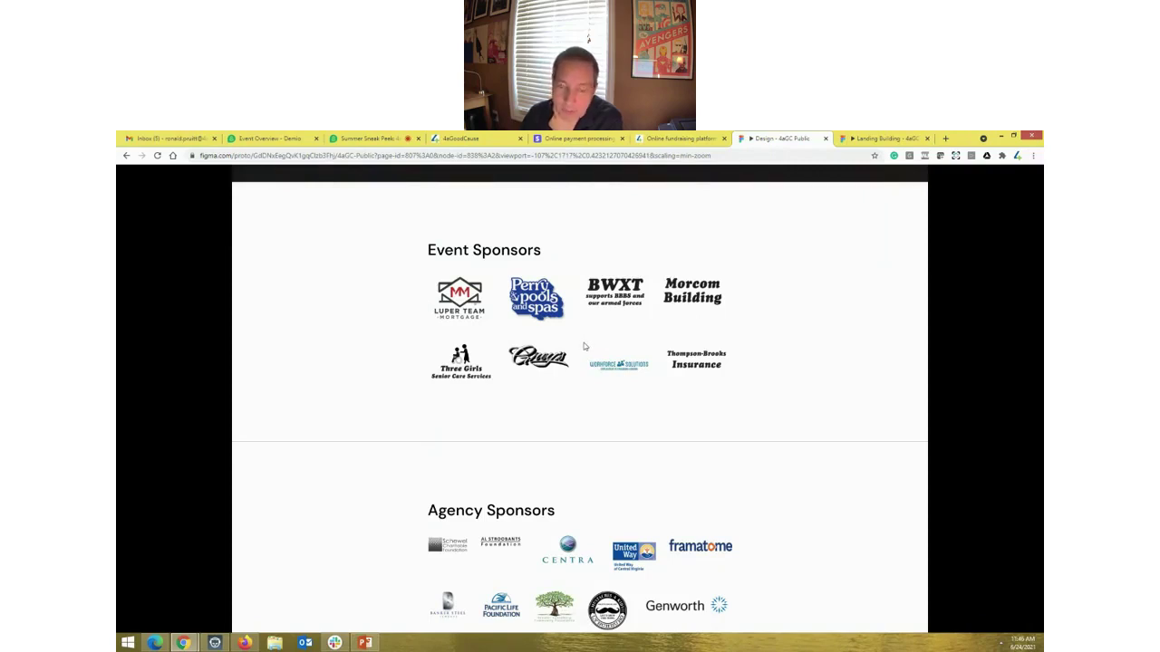
{"action": "scroll", "coordinate": [541, 582], "scroll_direction": "down", "scroll_amount": 1}
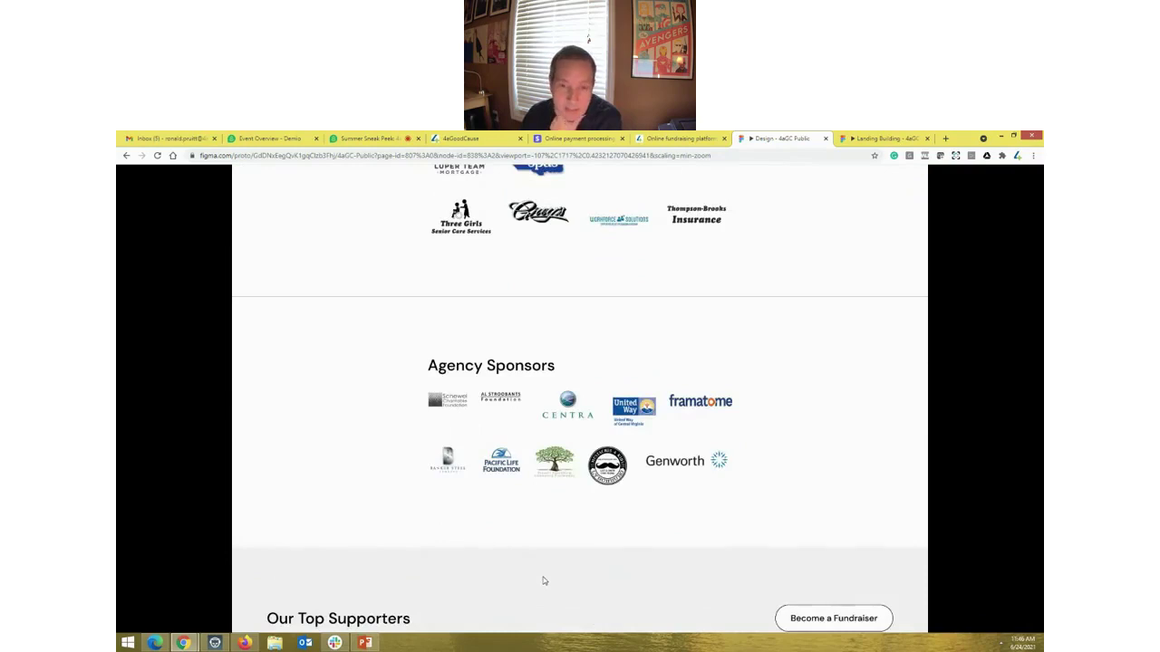
{"action": "scroll", "coordinate": [544, 580], "scroll_direction": "up", "scroll_amount": 3}
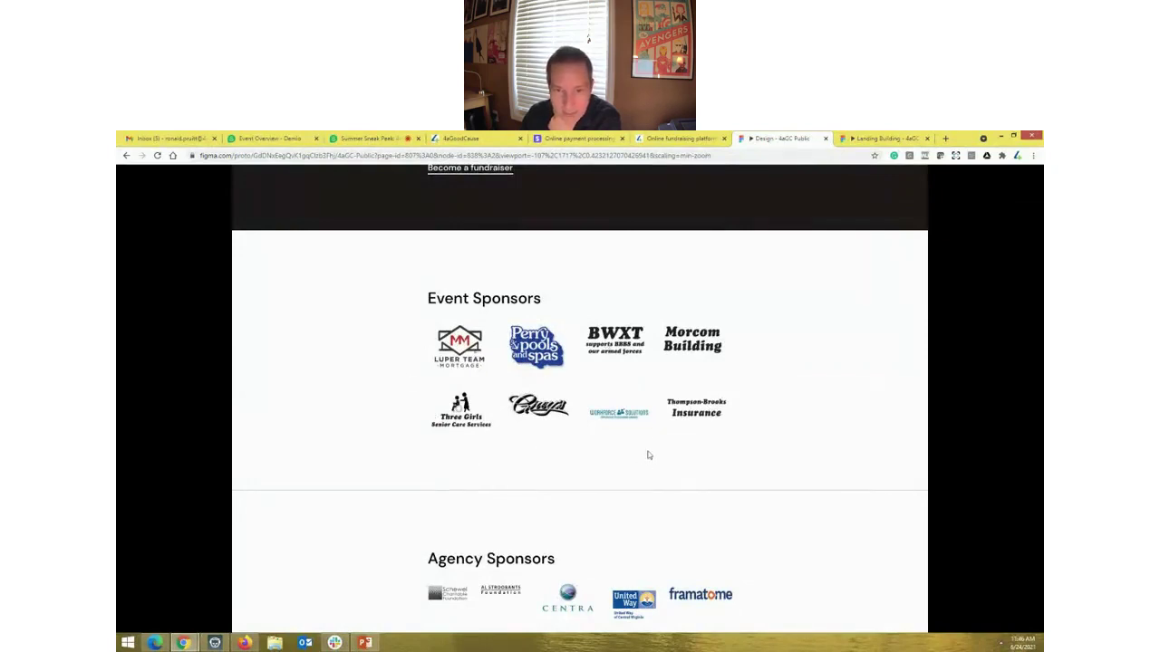
{"action": "scroll", "coordinate": [649, 455], "scroll_direction": "down", "scroll_amount": 3}
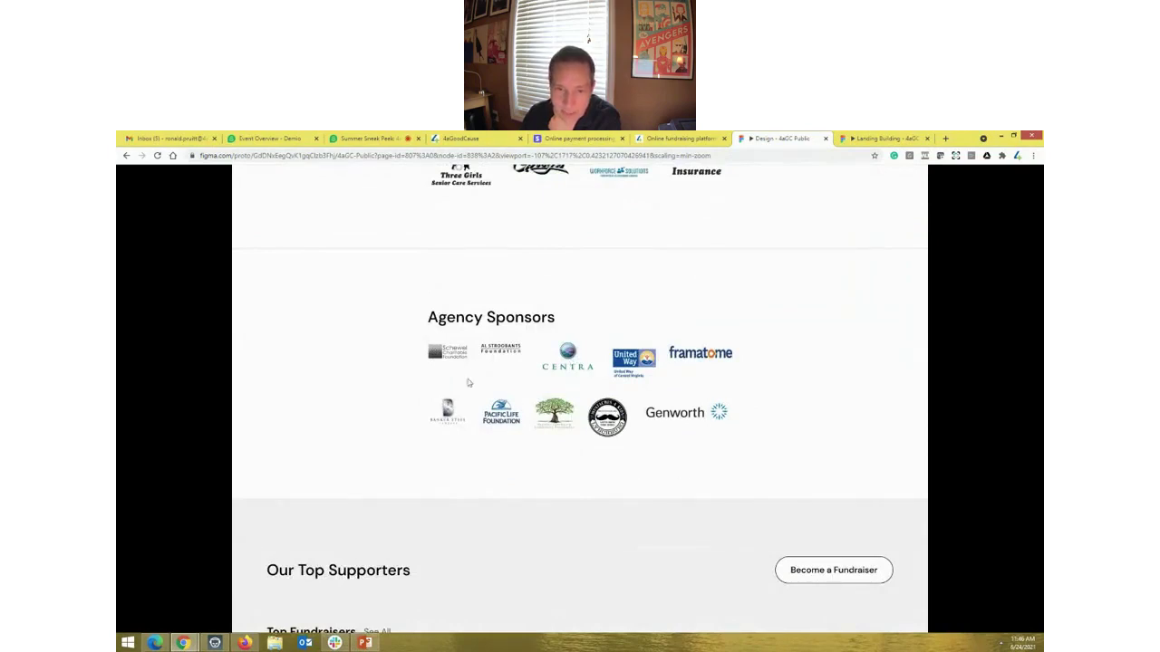
{"action": "scroll", "coordinate": [559, 396], "scroll_direction": "down", "scroll_amount": 4}
{"action": "scroll", "coordinate": [556, 434], "scroll_direction": "up", "scroll_amount": 2}
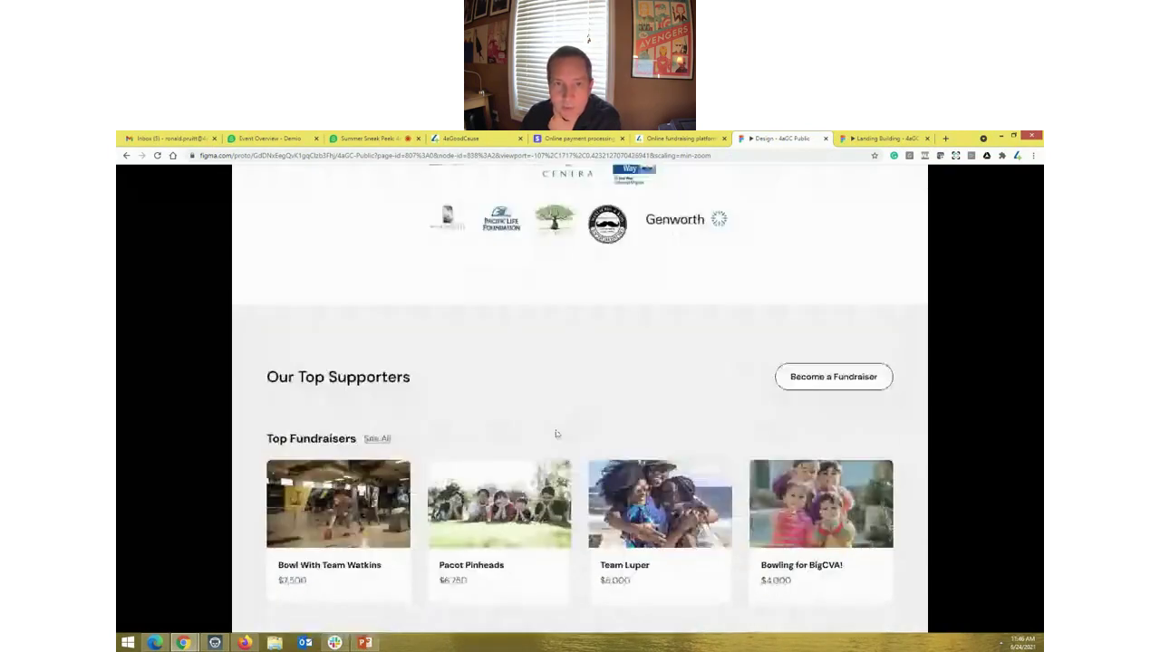
{"action": "scroll", "coordinate": [557, 434], "scroll_direction": "up", "scroll_amount": 3}
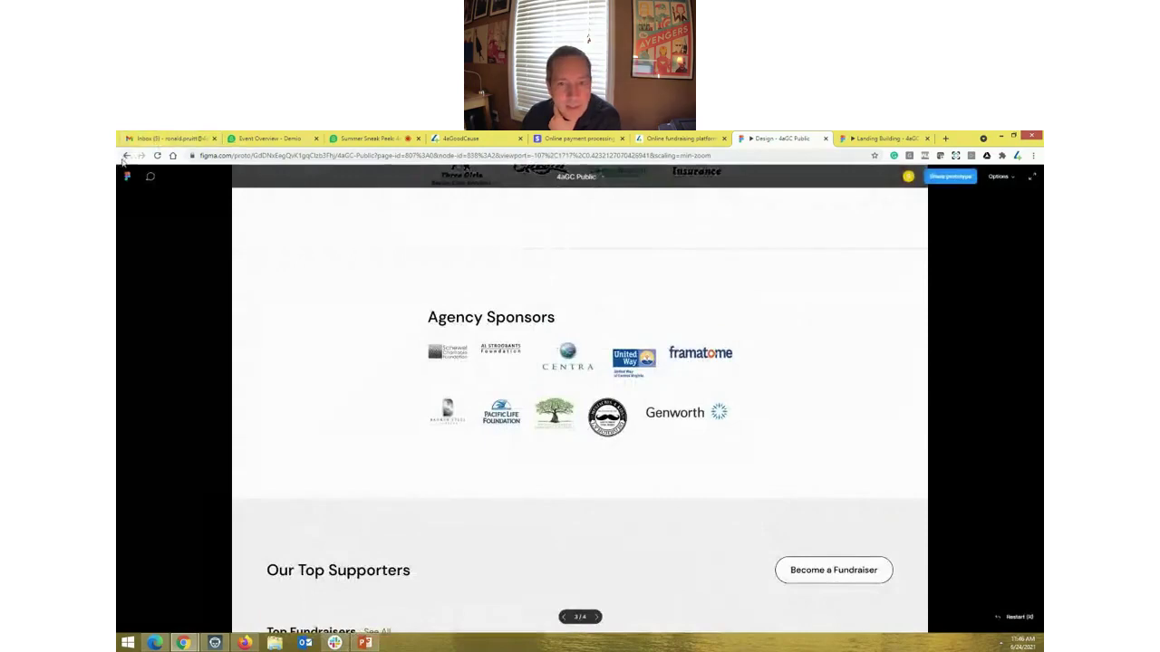
Step: Go back to the prototype's logo selection, open the Stonewall Vision Awards design and examine its sponsor and host committee sections
{"action": "left_click", "coordinate": [126, 156]}
{"action": "left_click", "coordinate": [404, 414]}
{"action": "scroll", "coordinate": [452, 469], "scroll_direction": "down", "scroll_amount": 5}
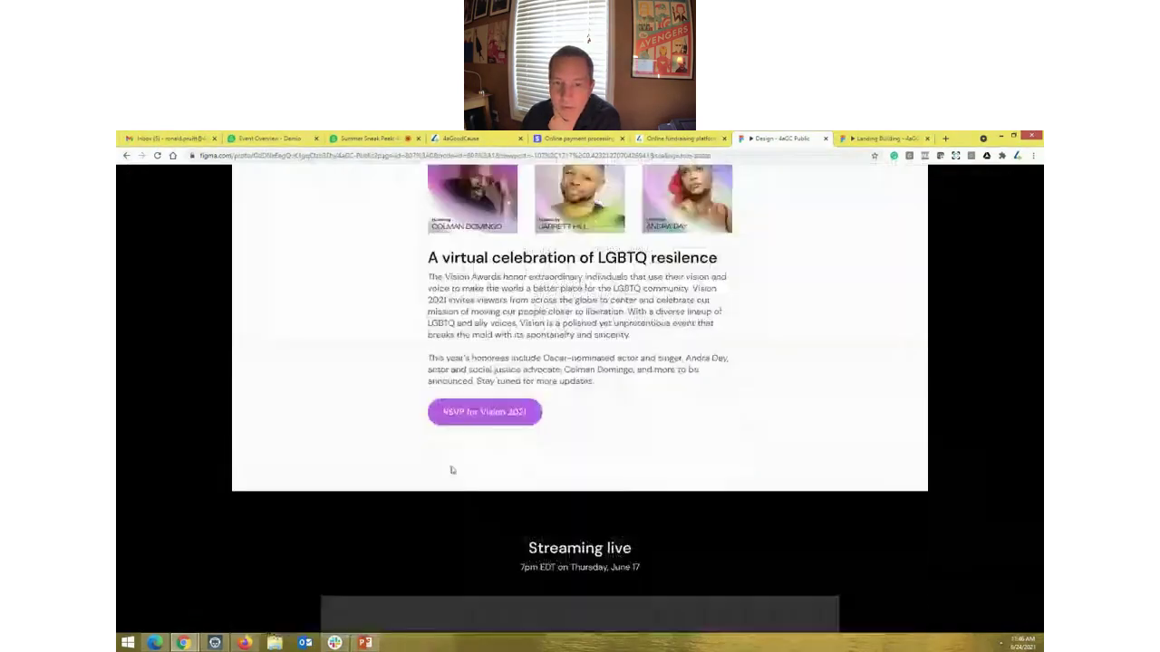
{"action": "scroll", "coordinate": [453, 469], "scroll_direction": "down", "scroll_amount": 15}
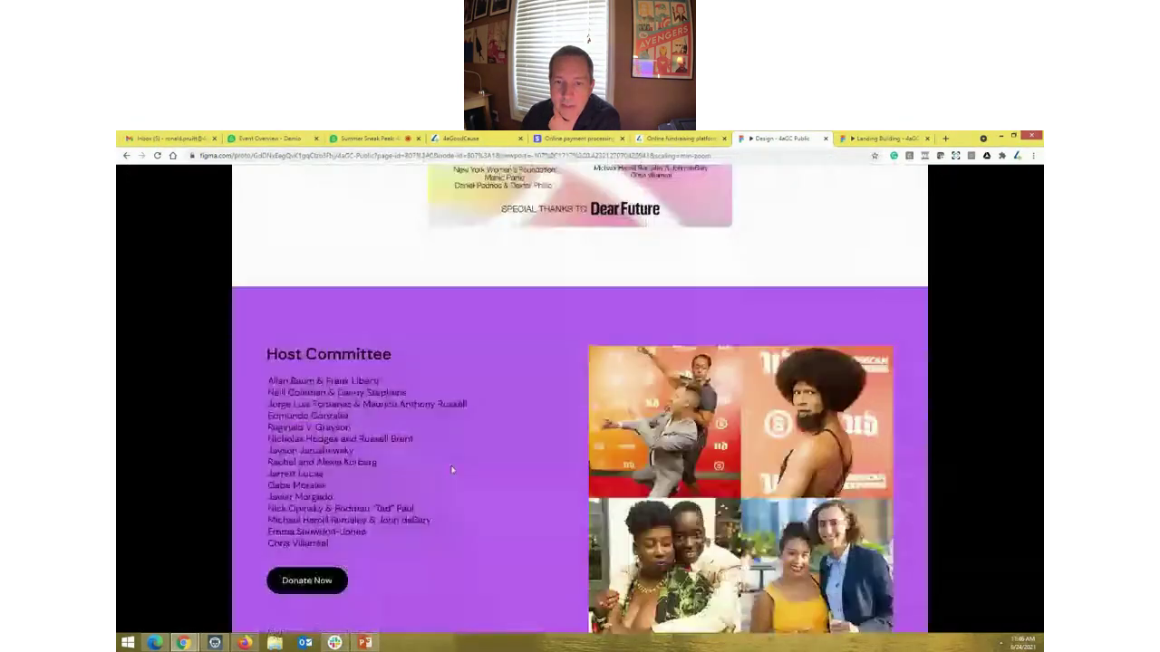
{"action": "scroll", "coordinate": [452, 469], "scroll_direction": "down", "scroll_amount": 2}
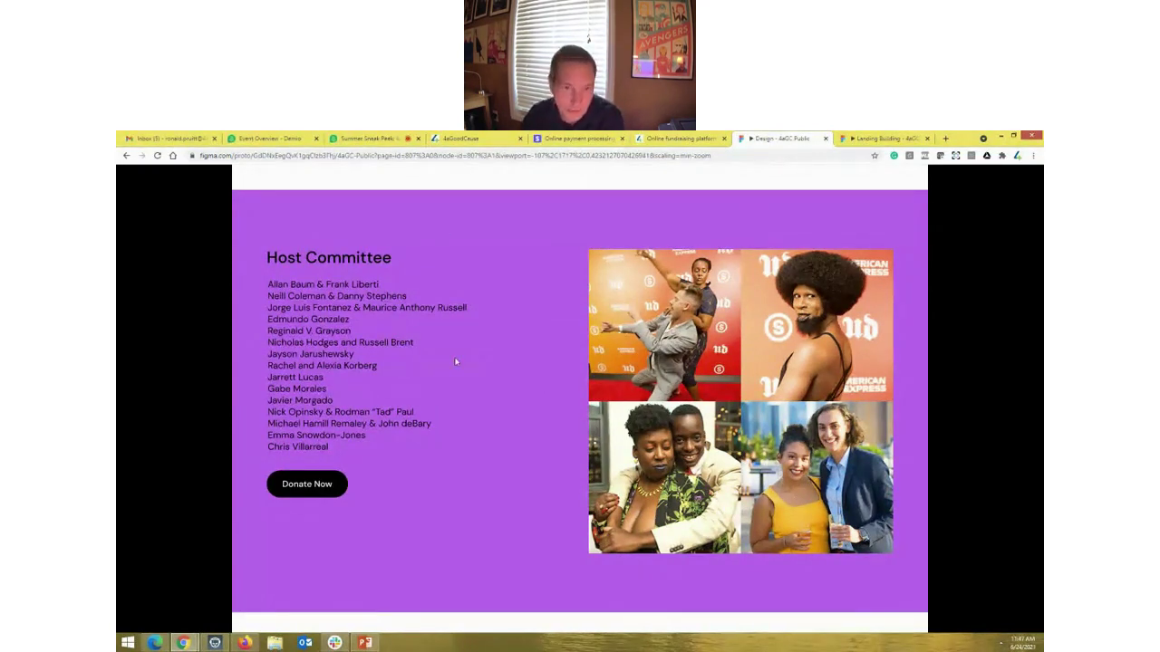
{"action": "scroll", "coordinate": [453, 362], "scroll_direction": "up", "scroll_amount": 3}
{"action": "scroll", "coordinate": [454, 362], "scroll_direction": "up", "scroll_amount": 2}
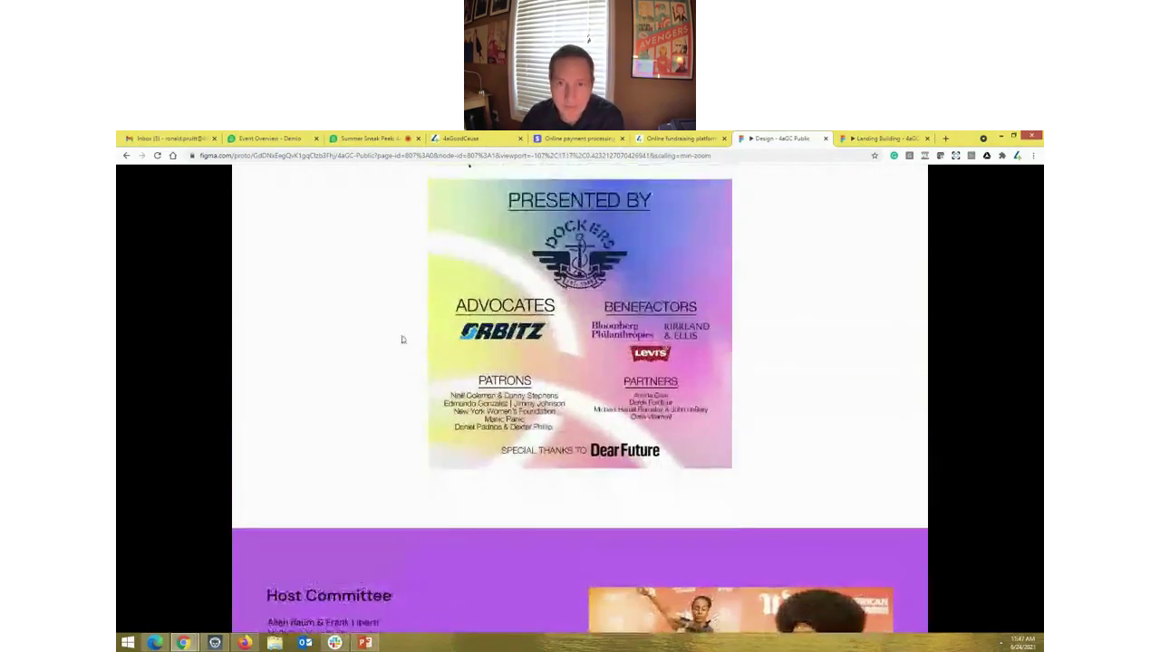